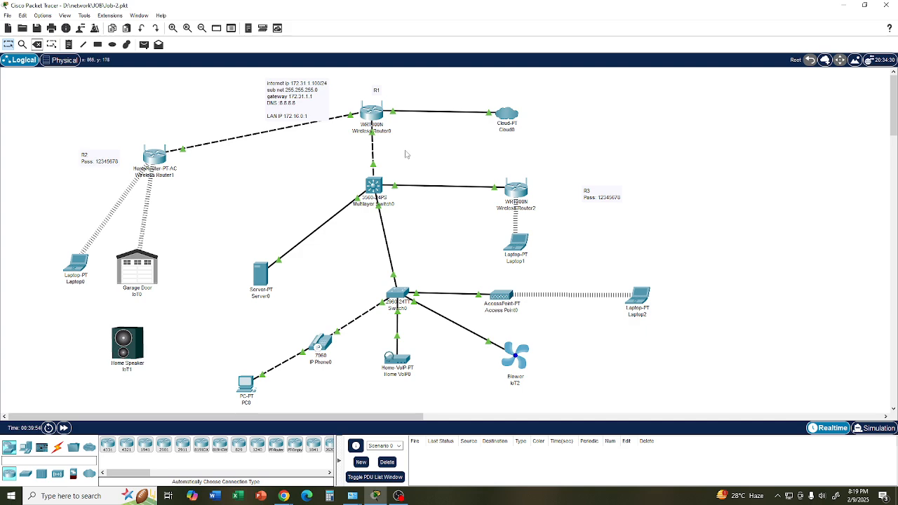
# - Place a WRT300N wireless router in the empty workspace area below the existing networks
pyautogui.scroll(-10, 407, 155)
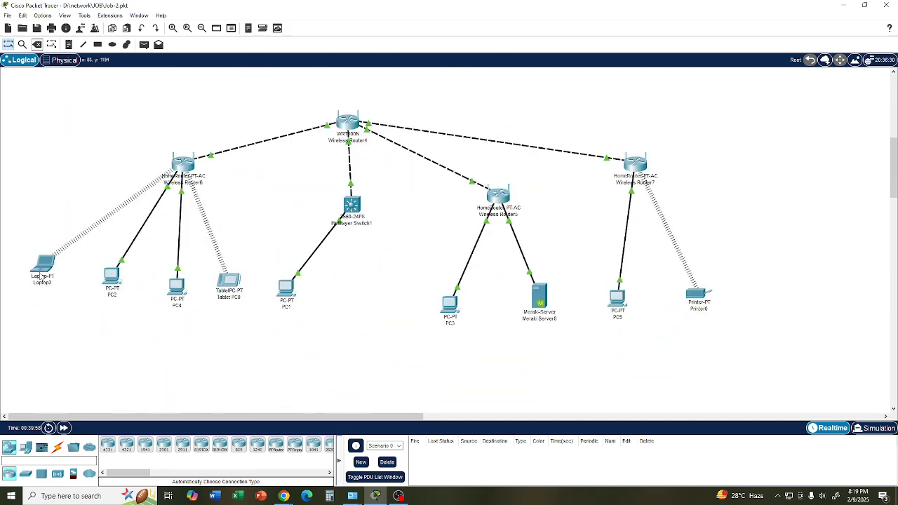
pyautogui.moveTo(42, 276)
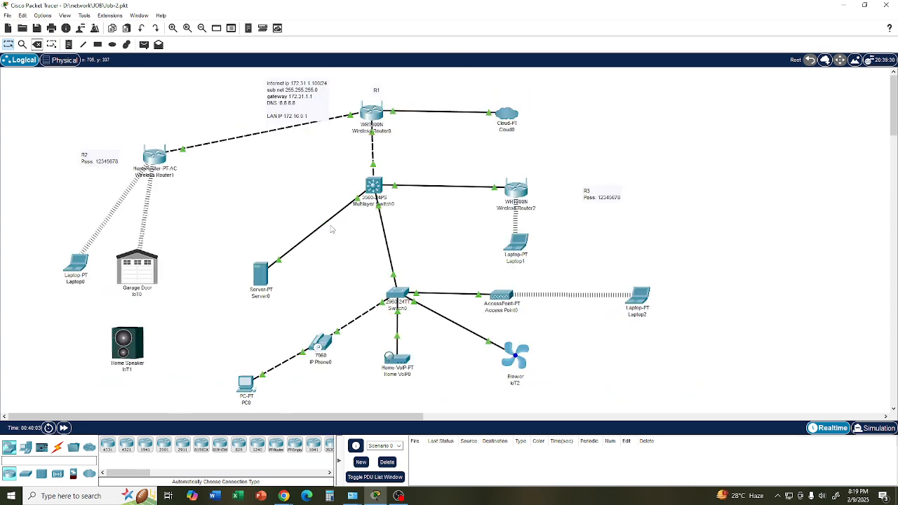
pyautogui.scroll(-5, 332, 228)
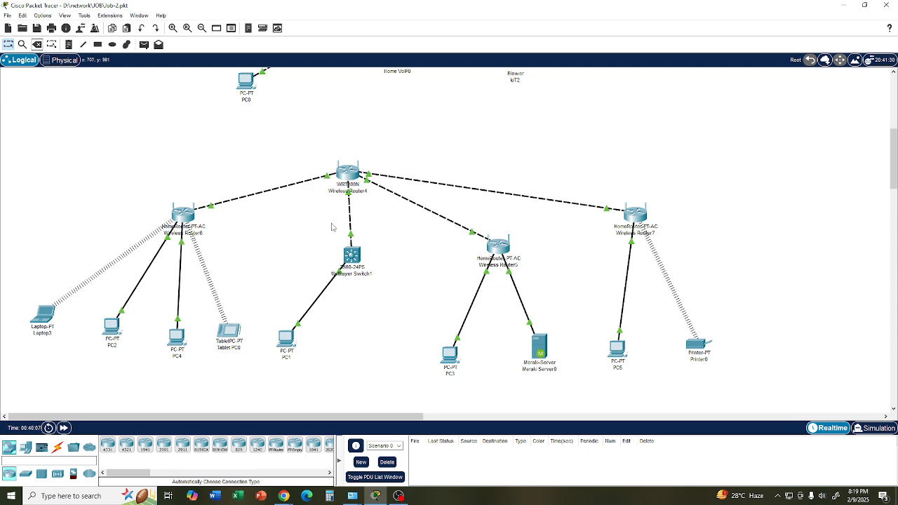
pyautogui.scroll(-3, 331, 226)
pyautogui.scroll(3, 332, 225)
pyautogui.scroll(-6, 351, 186)
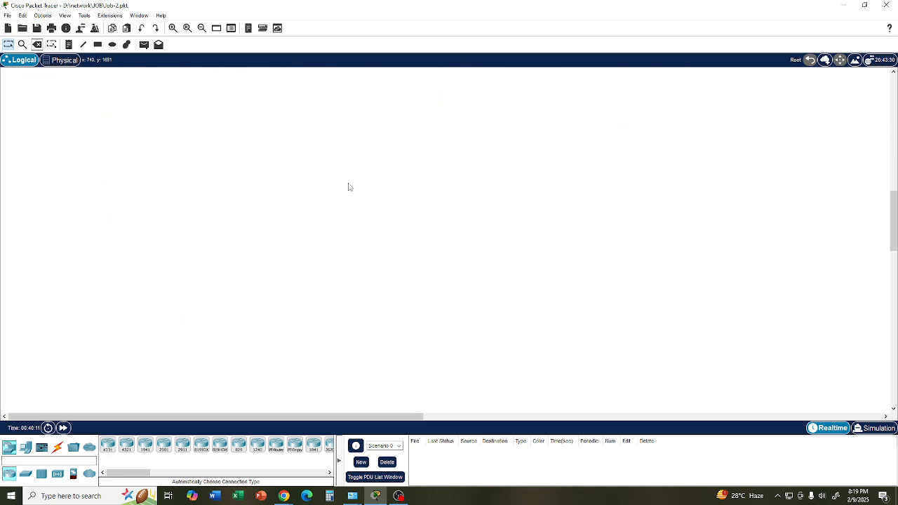
pyautogui.click(57, 474)
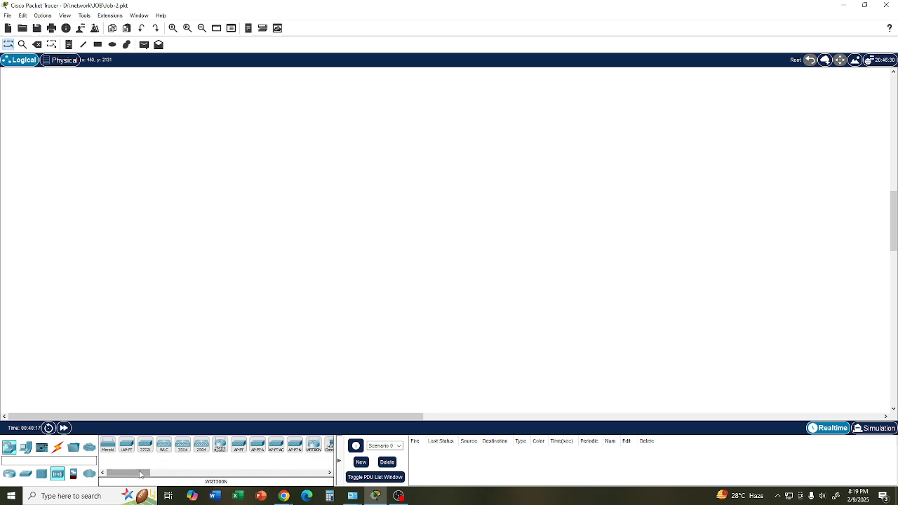
pyautogui.moveTo(313, 449); pyautogui.dragTo(411, 116)
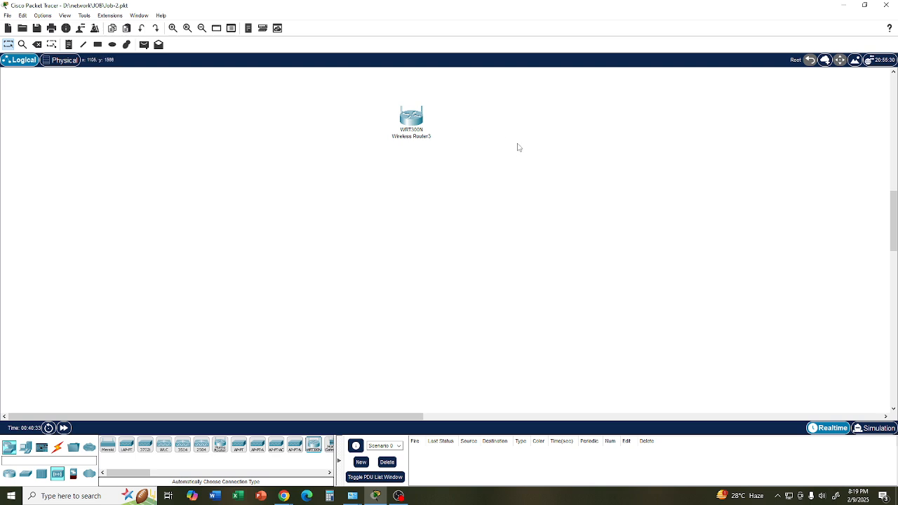
# - Create a text note beside the WRT300N router with the first line "PI 103.10.10.10"
pyautogui.click(69, 44)
pyautogui.click(266, 107)
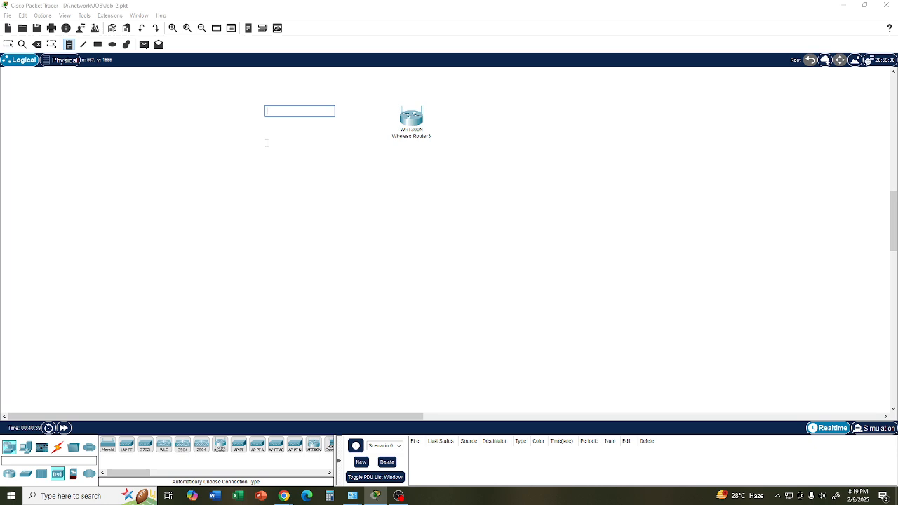
pyautogui.write('PI 103.10.10.10')
pyautogui.press('Return')
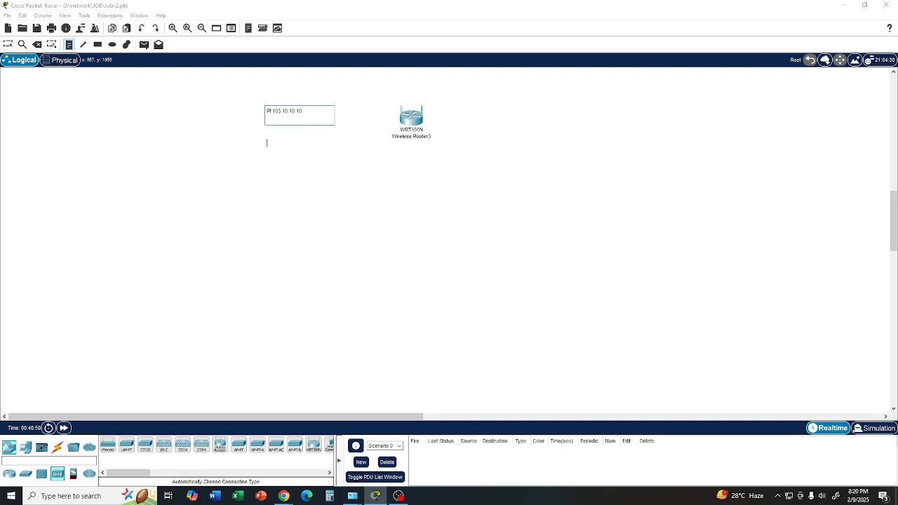
# - Add the subnet line "SUB 255.255.255.0" to the note
pyautogui.write('SUB 255.255.255.0')
pyautogui.press('Return')
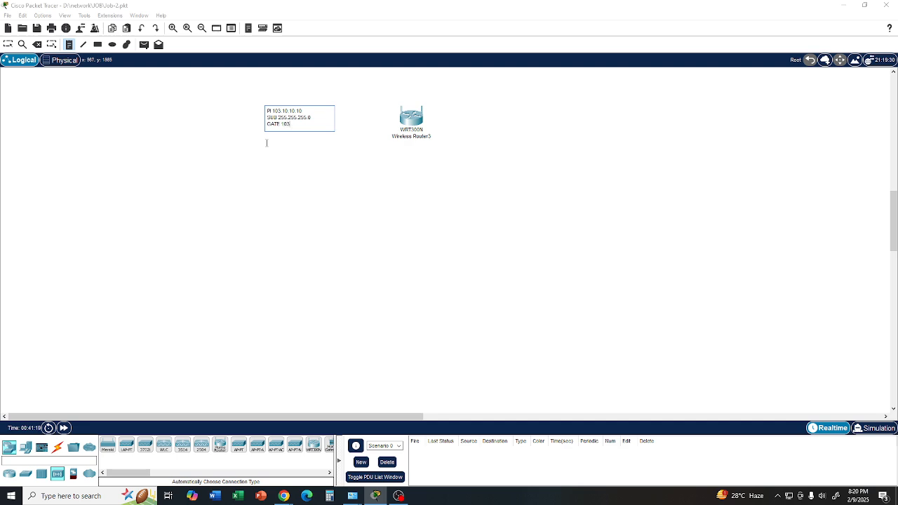
# - Complete the note with the gateway line "GATE 103.10.10.1" and the line "DNS 8.8.8.8"
pyautogui.write('10.10.1')
pyautogui.press('Return')
pyautogui.write('DNS 8.8.8.8')
# - Create a second note on the opposite side of the router with the first line "IP 10.10.10.100"
pyautogui.click(505, 115)
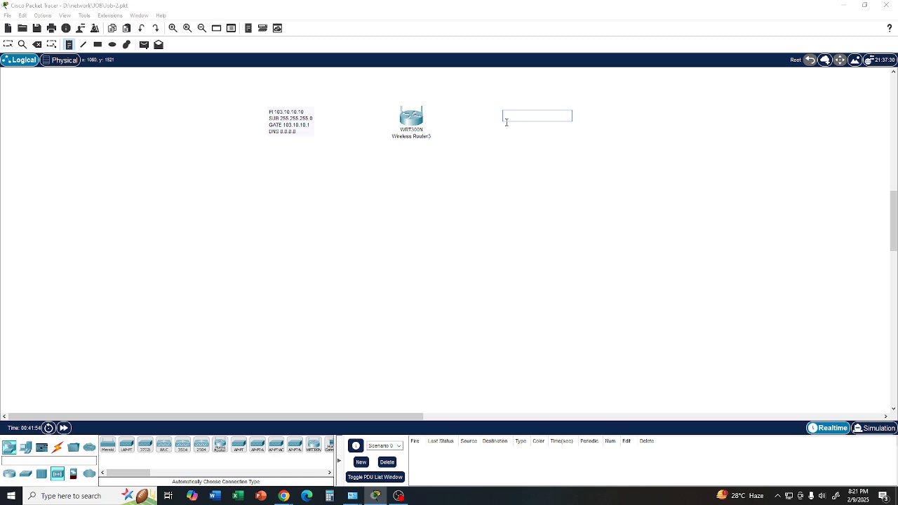
pyautogui.write('10.10')
pyautogui.write('.10')
pyautogui.write('.100')
pyautogui.write('IP')
pyautogui.press('Return')
# - Add the subnet line "SUB 255.255.255.0" to the second note
pyautogui.write('SUB 255.255.255.0')
pyautogui.press('Return')
# - Add the gateway line "GATE :10.10.10.1" to the second note and leave the note tool
pyautogui.write('GATE :10.10')
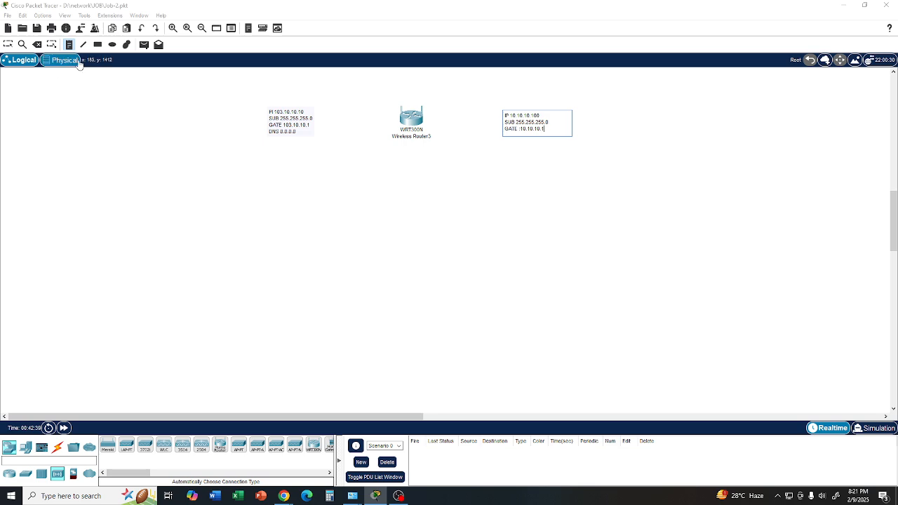
pyautogui.click(221, 168)
pyautogui.click(219, 168)
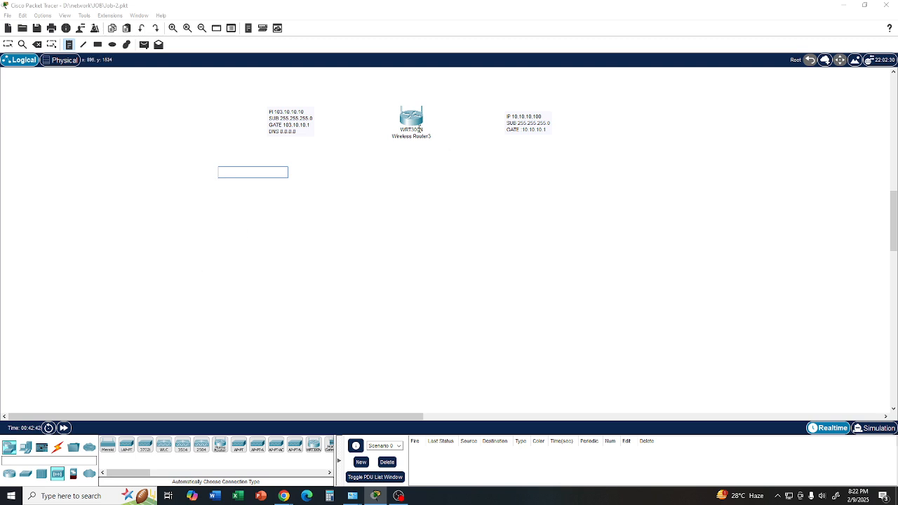
pyautogui.press('Escape')
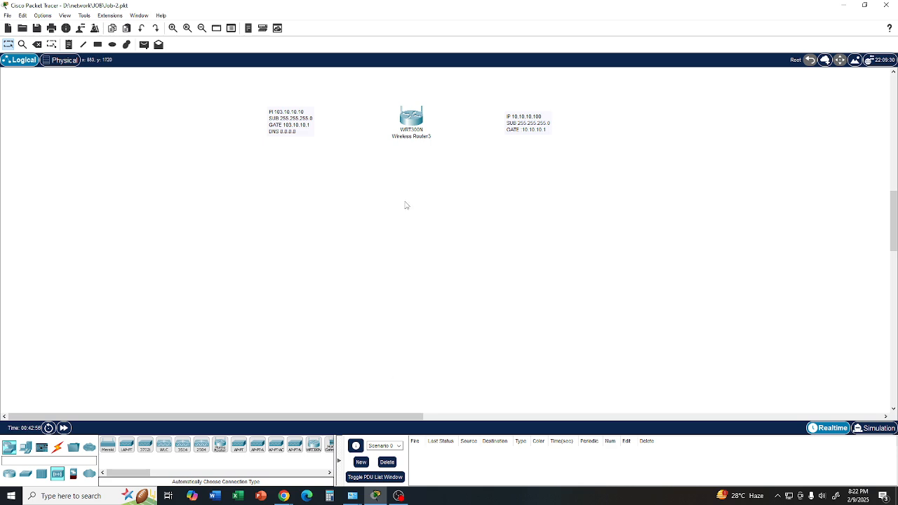
# - Move the WRT300N router slightly toward the 103.10.10.10 note
pyautogui.click(413, 121)
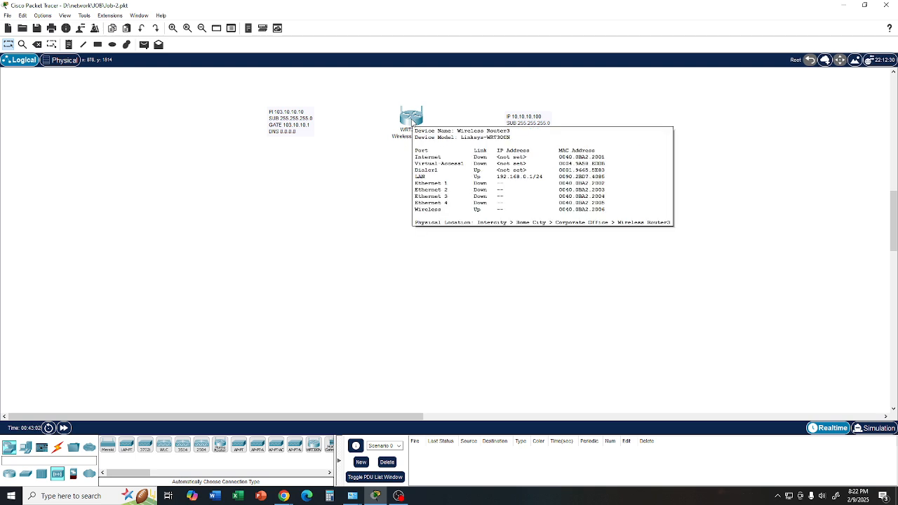
pyautogui.moveTo(412, 123); pyautogui.dragTo(406, 121)
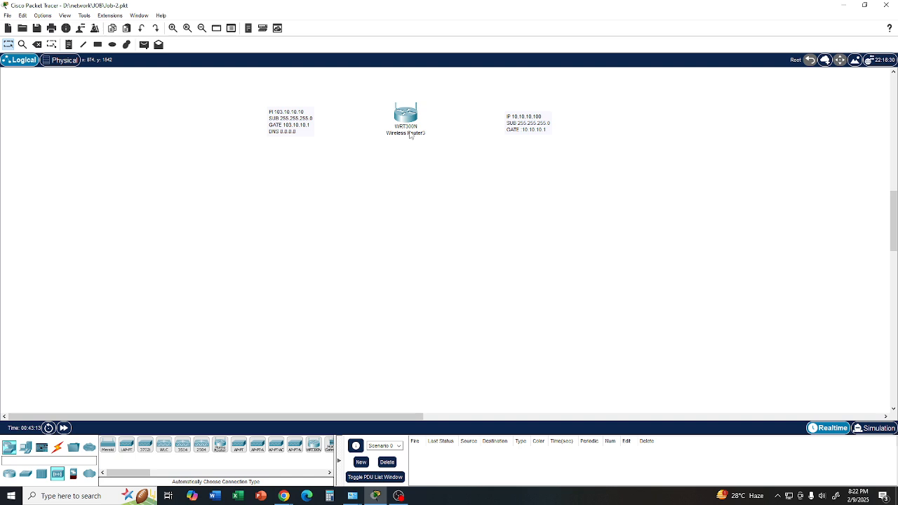
pyautogui.moveTo(411, 125)
pyautogui.click(407, 118)
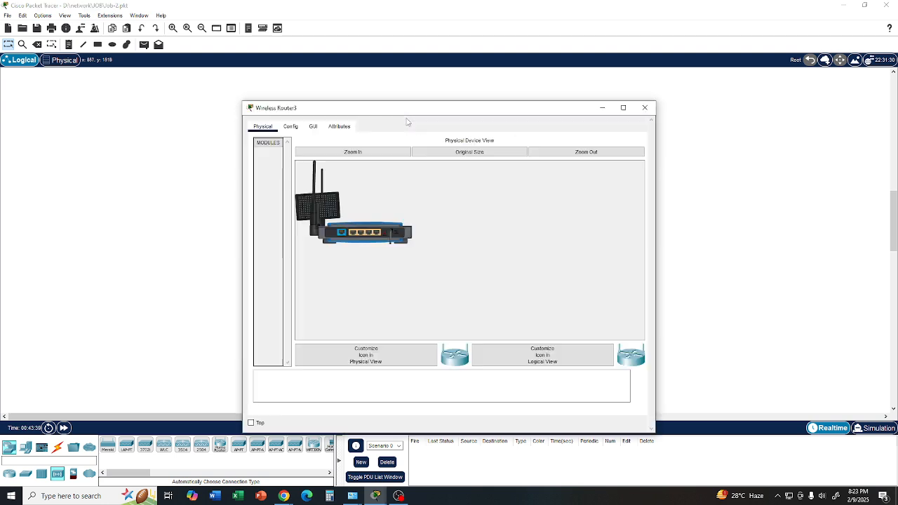
pyautogui.click(650, 110)
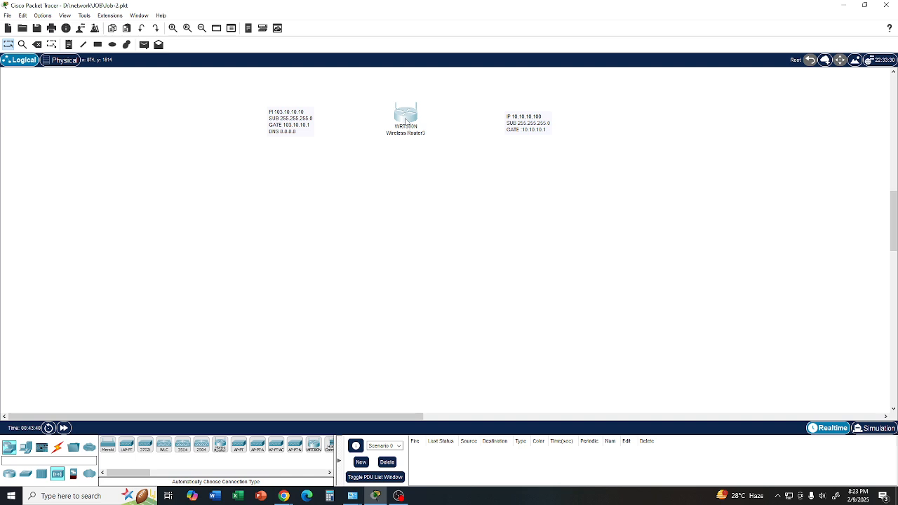
# - Open the WRT300N router's graphical setup page and set its internet connection type to Static IP
pyautogui.click(405, 123)
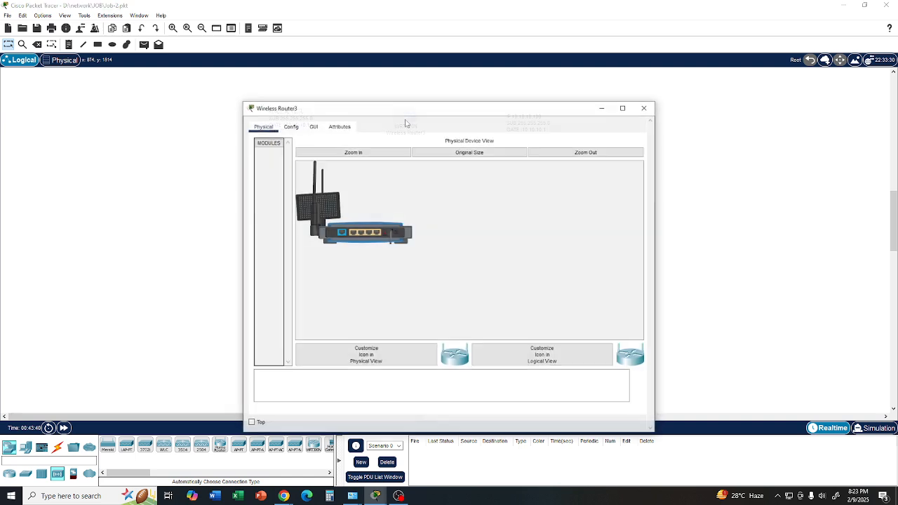
pyautogui.click(313, 129)
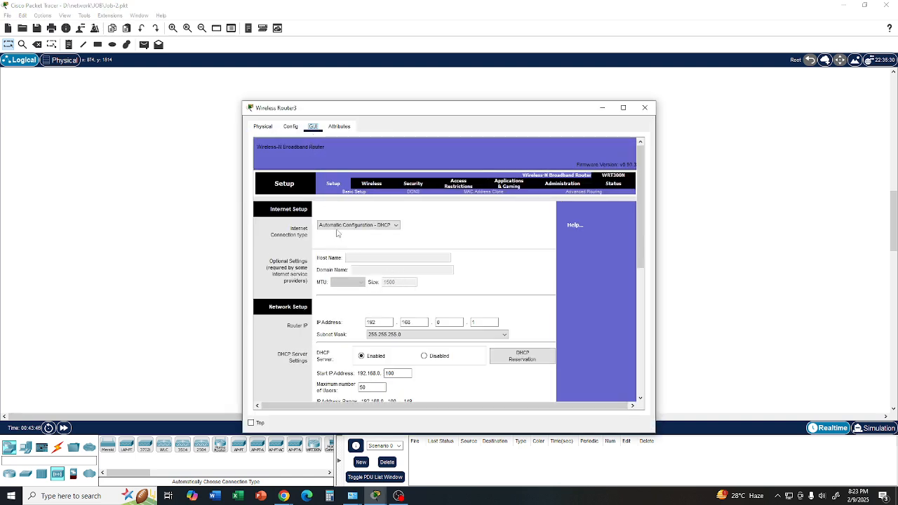
pyautogui.moveTo(383, 112); pyautogui.dragTo(577, 93)
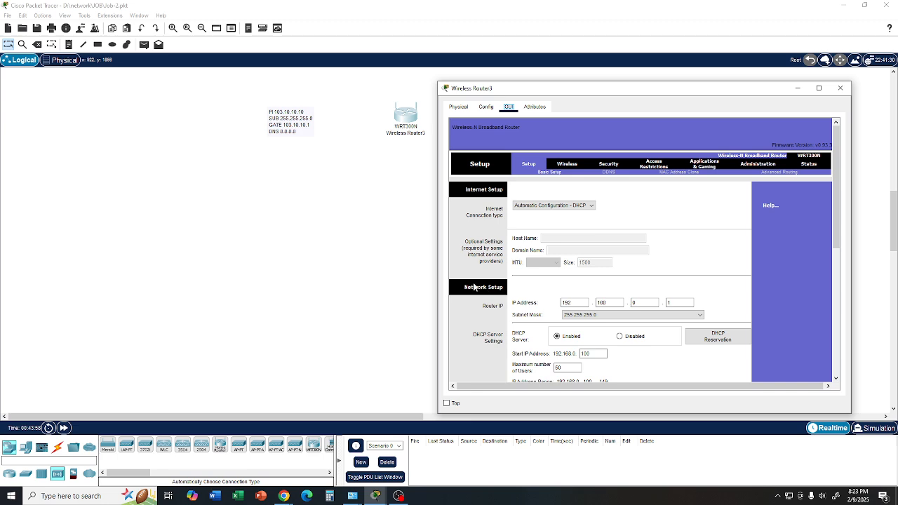
pyautogui.moveTo(529, 92); pyautogui.dragTo(433, 181)
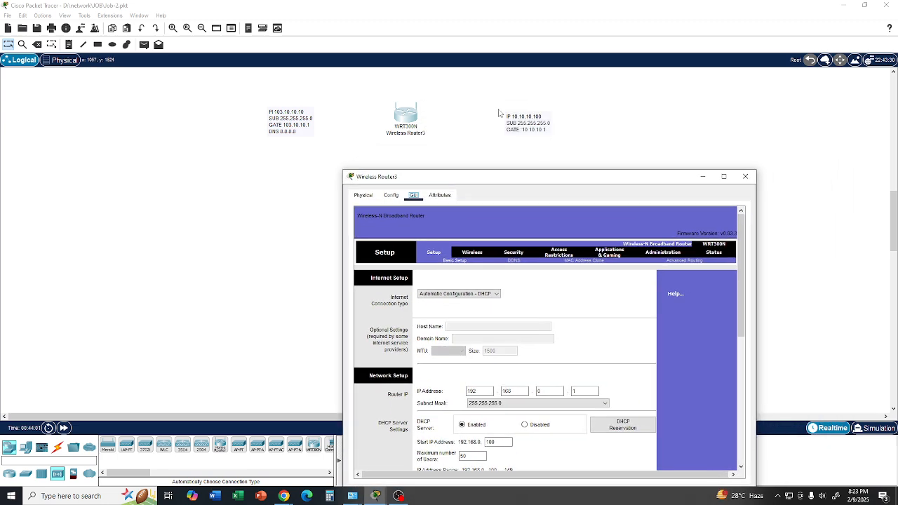
pyautogui.moveTo(502, 186); pyautogui.dragTo(587, 120)
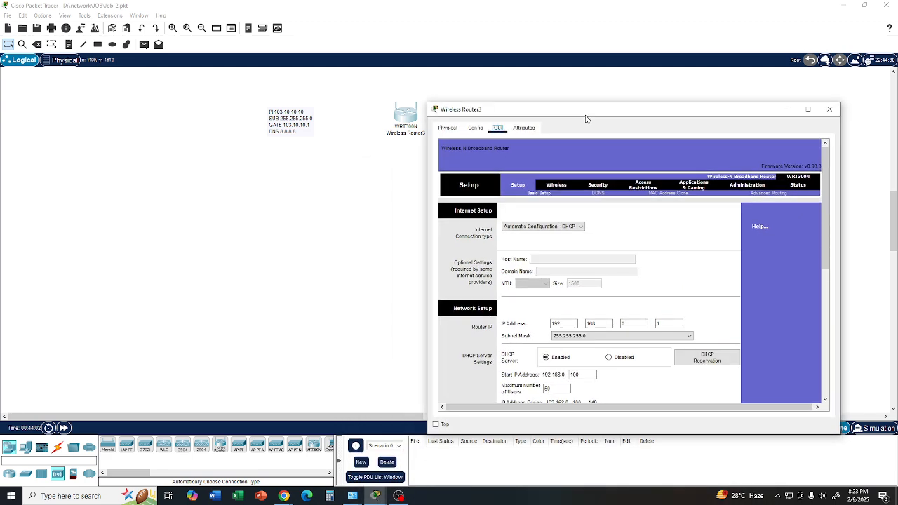
pyautogui.click(582, 228)
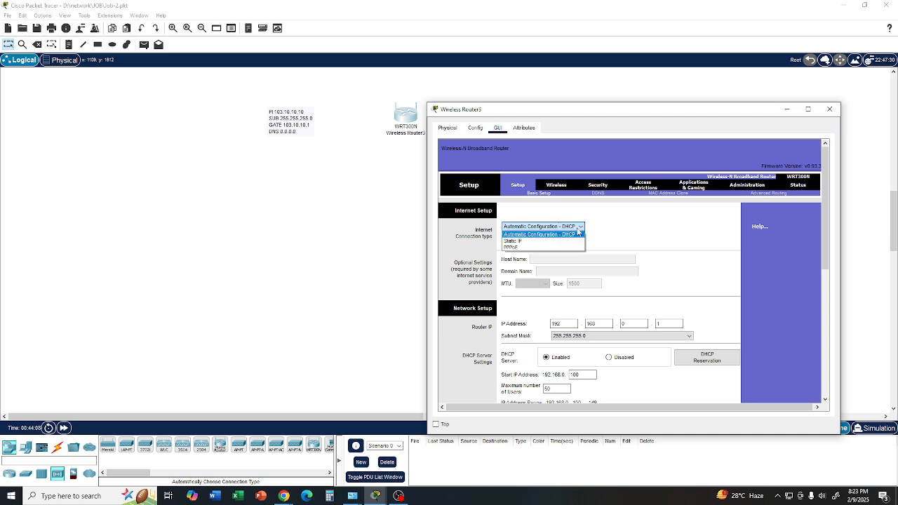
pyautogui.click(550, 242)
# - Set the router's Internet IP Address to 103.10.10.100
pyautogui.click(561, 259)
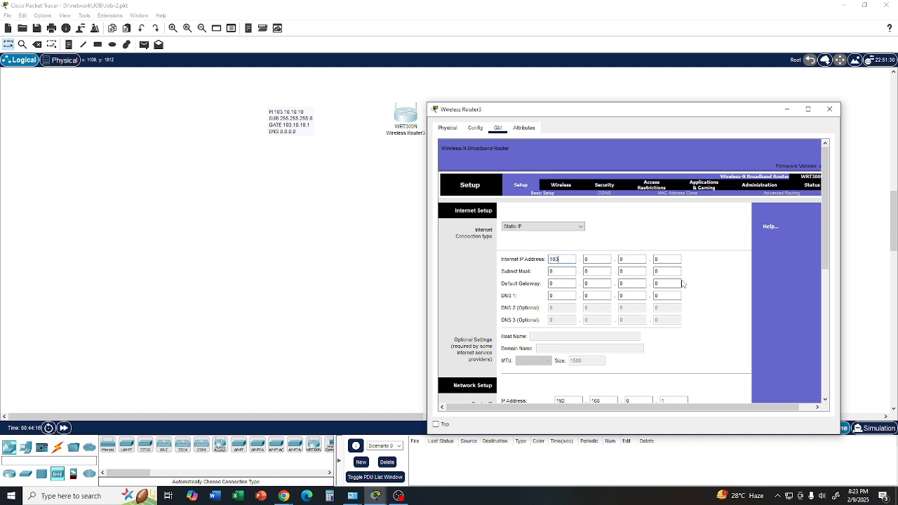
pyautogui.write('103')
pyautogui.press('.')
pyautogui.write('10')
pyautogui.press('.')
pyautogui.write('10')
pyautogui.press('.')
# - Set the subnet mask of the static internet connection to 255.255.255.0
pyautogui.doubleClick(561, 274)
pyautogui.write('255255')
pyautogui.press('Tab')
pyautogui.write('255')
# - Set the default gateway of the static internet connection to 103.10.10.1
pyautogui.click(566, 284)
pyautogui.write('103')
pyautogui.press('Tab')
pyautogui.write('10')
pyautogui.press('Tab')
pyautogui.write('10')
pyautogui.press('Tab')
# - Set DNS 1 of the static internet connection to 8.8.8.8
pyautogui.press('Tab')
pyautogui.write('8')
pyautogui.press('Tab')
pyautogui.write('8')
pyautogui.press('Tab')
pyautogui.write('8')
pyautogui.press('Tab')
pyautogui.write('8')
# - Set the router's own LAN IP address in Network Setup to 10.10.10.100
pyautogui.scroll(-2, 693, 317)
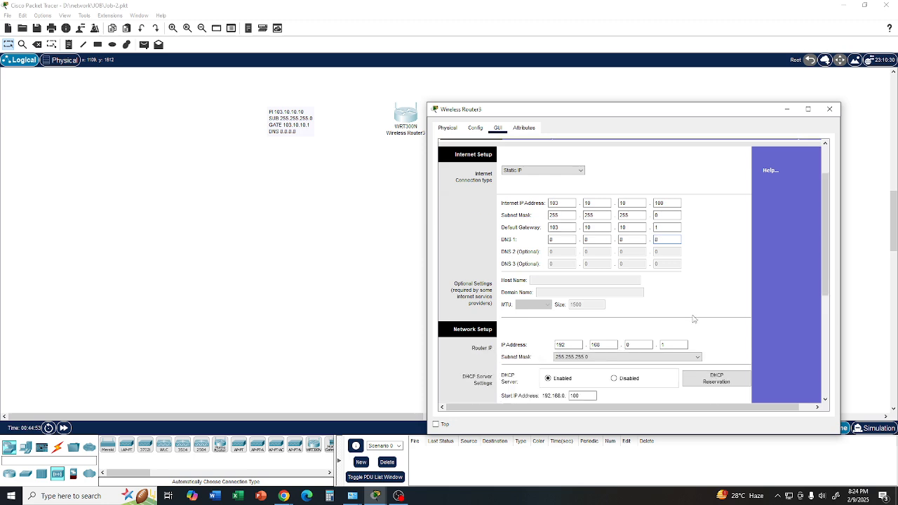
pyautogui.scroll(-1, 693, 318)
pyautogui.moveTo(549, 109); pyautogui.dragTo(185, 106)
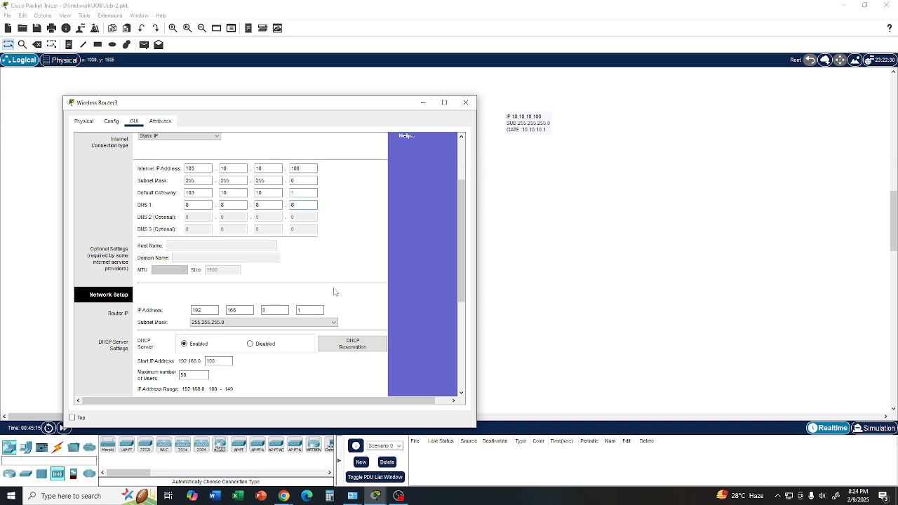
pyautogui.moveTo(211, 311); pyautogui.dragTo(187, 317)
pyautogui.write('10')
pyautogui.press('Tab')
pyautogui.write('10')
pyautogui.press('Tab')
pyautogui.write('10')
pyautogui.press('Tab')
pyautogui.write('100')
# - Set the DHCP server's maximum number of users to 20 and save the router settings
pyautogui.moveTo(462, 290); pyautogui.dragTo(458, 339)
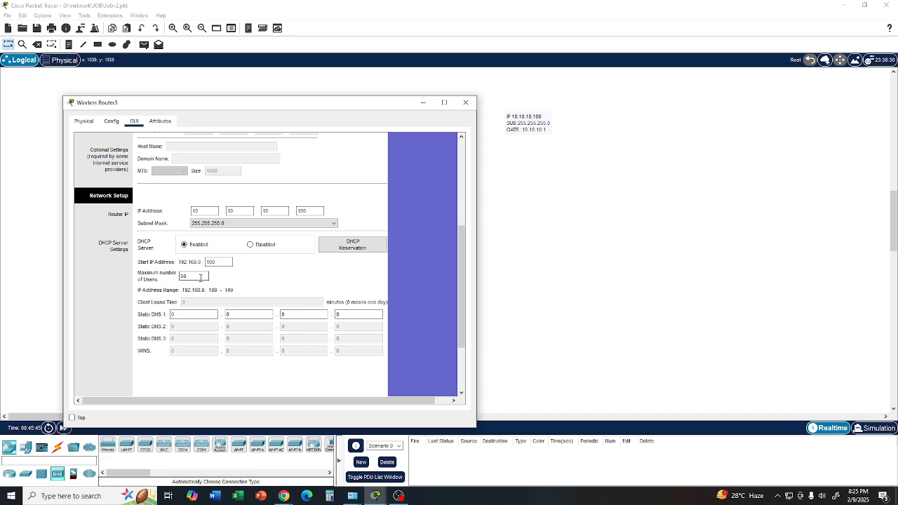
pyautogui.click(217, 263)
pyautogui.click(187, 275)
pyautogui.scroll(-3, 294, 265)
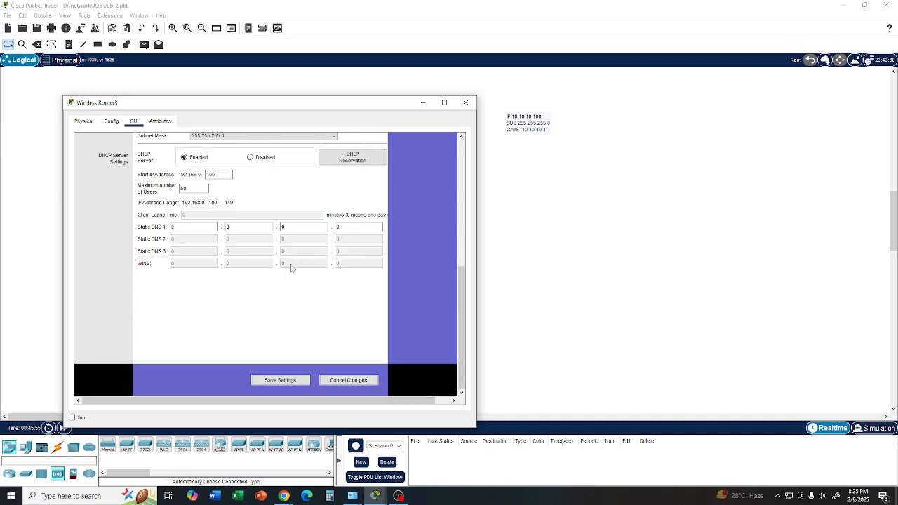
pyautogui.doubleClick(189, 188)
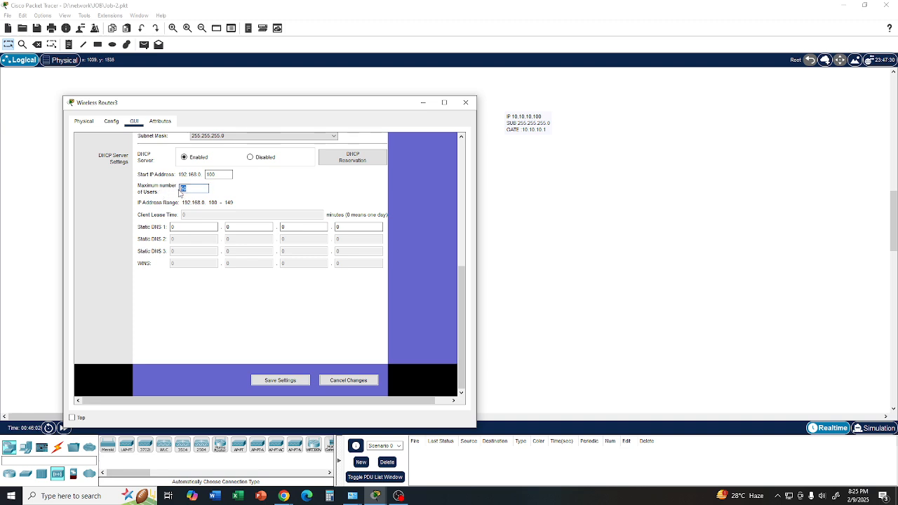
pyautogui.write('20')
pyautogui.click(270, 381)
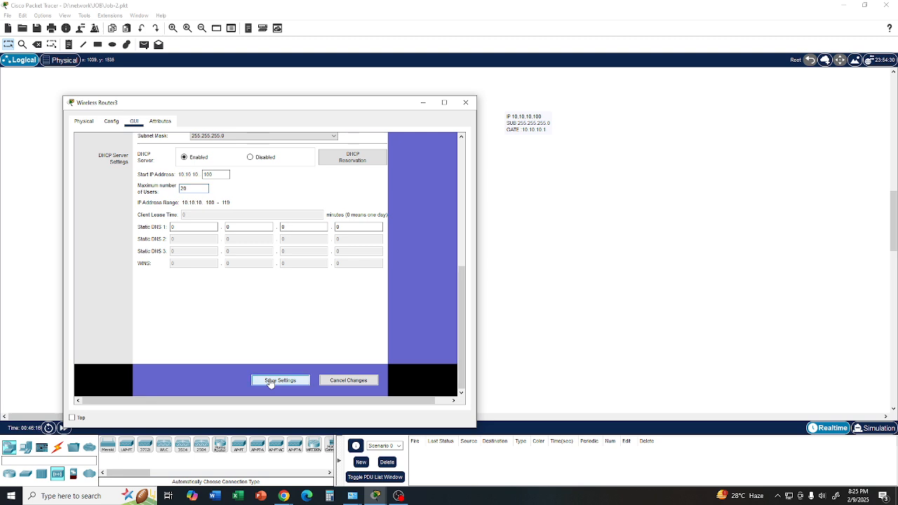
# - Review the saved DHCP range, internet and network settings of the router, and close its window
pyautogui.doubleClick(207, 174)
pyautogui.click(226, 206)
pyautogui.scroll(5, 258, 201)
pyautogui.scroll(4, 254, 198)
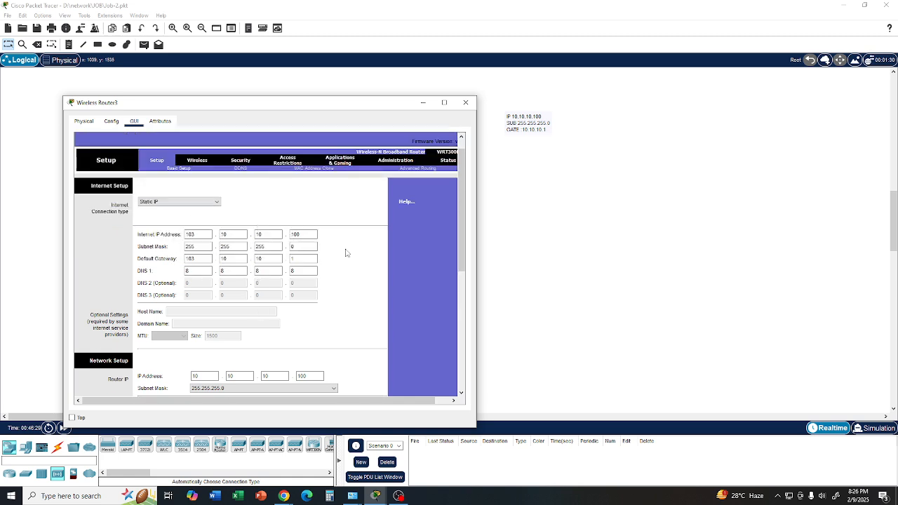
pyautogui.scroll(-4, 317, 212)
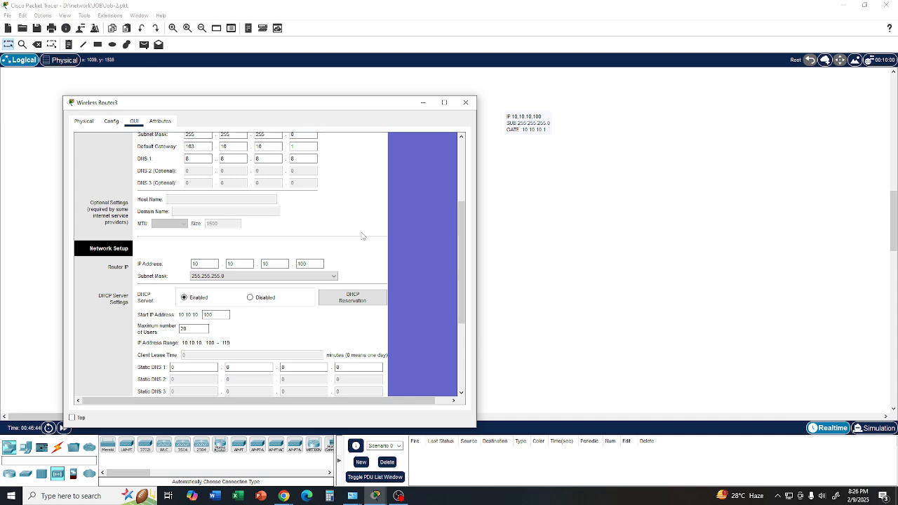
pyautogui.click(466, 103)
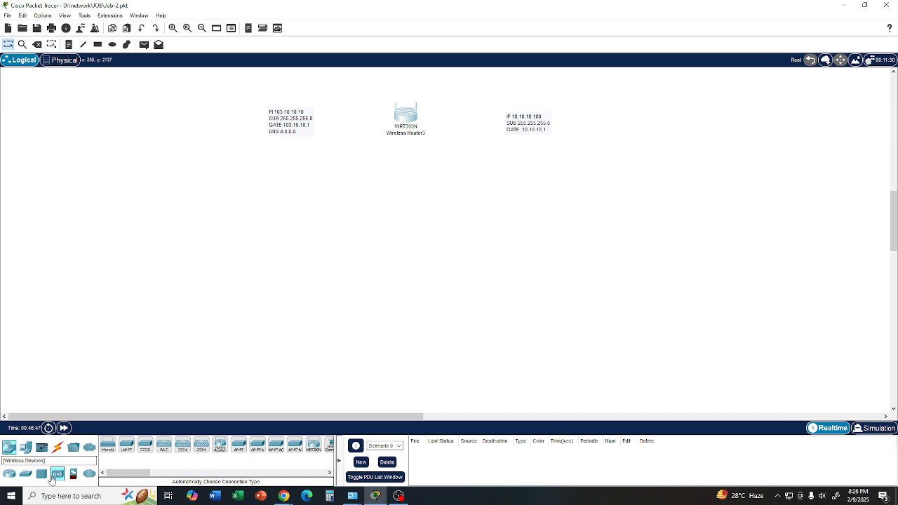
# - Place a HomeRouter-PT-AC wireless router below the 103.10.10.10 note and open its graphical setup page
pyautogui.moveTo(220, 447); pyautogui.dragTo(247, 184)
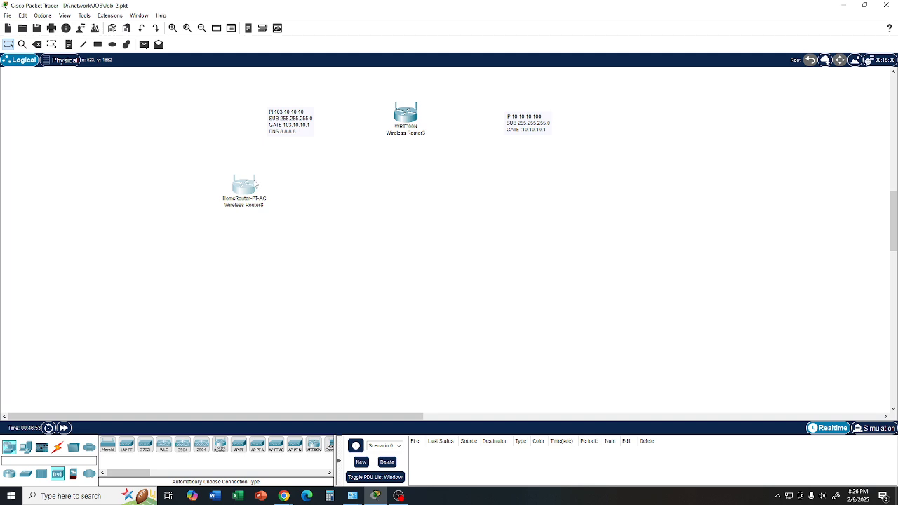
pyautogui.click(251, 186)
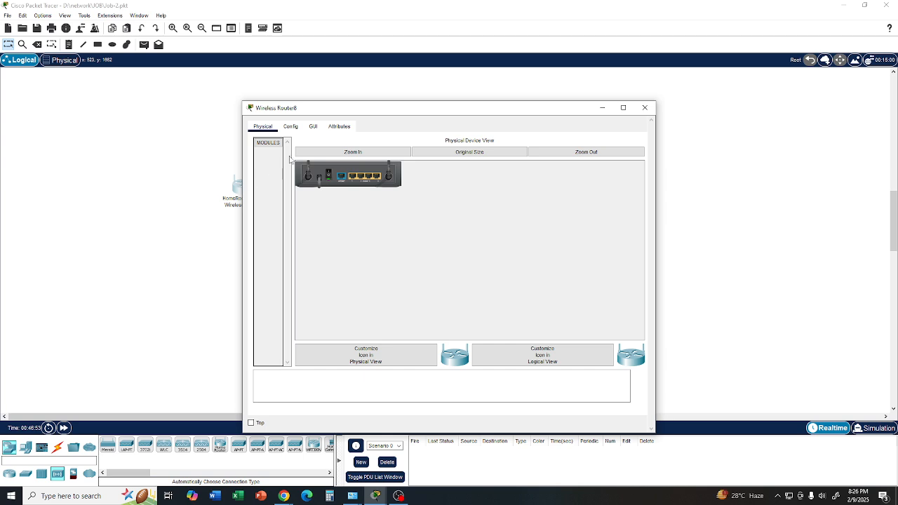
pyautogui.click(314, 129)
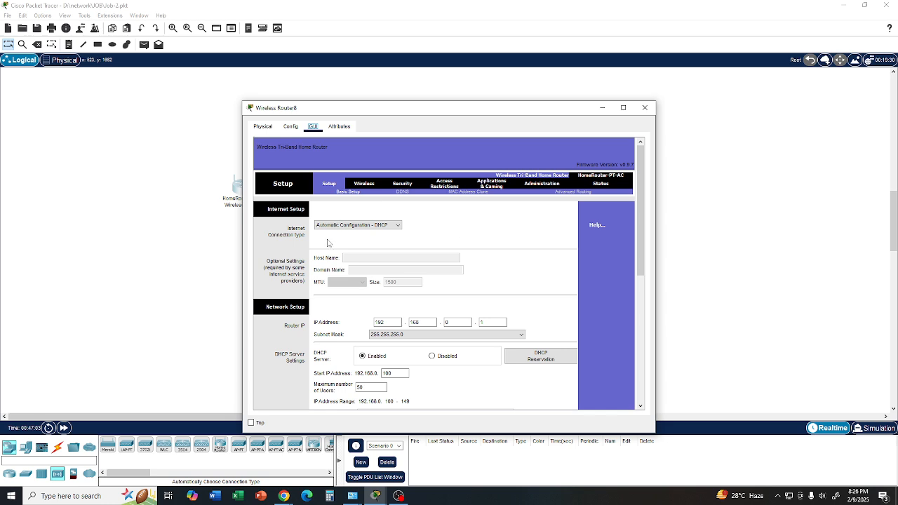
# - Set the home router's internet connection type to Wireless AP and its 2.4 GHz network name to R100
pyautogui.click(399, 228)
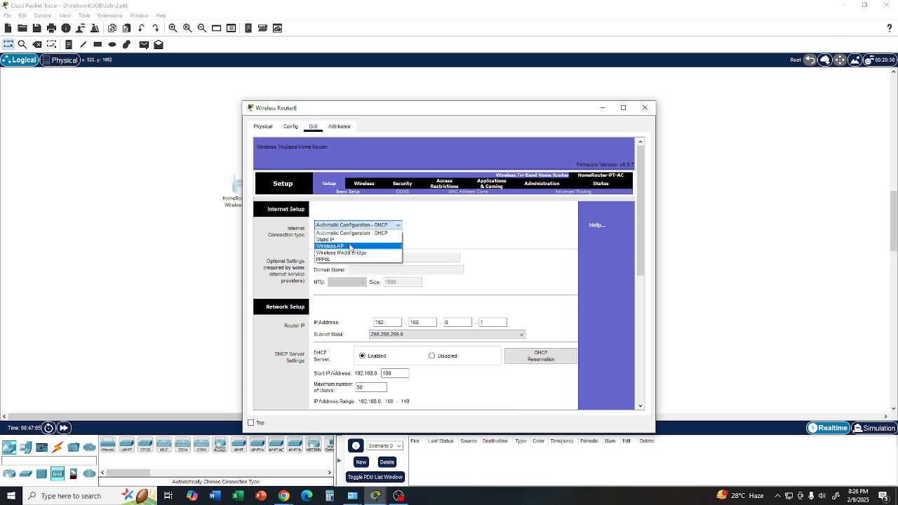
pyautogui.click(347, 249)
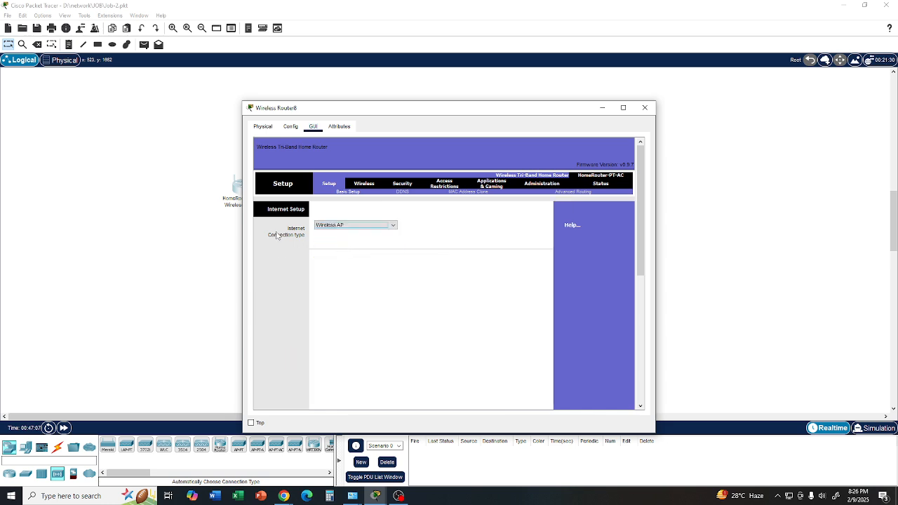
pyautogui.click(364, 185)
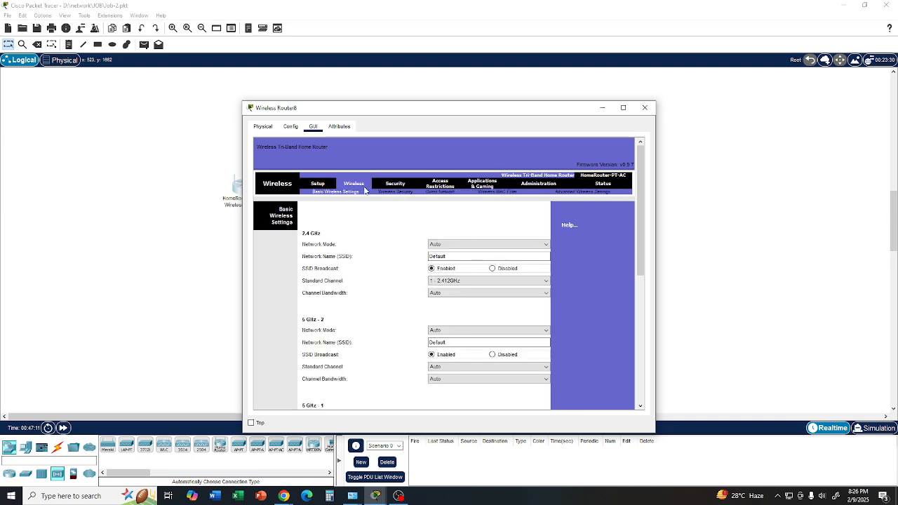
pyautogui.doubleClick(460, 256)
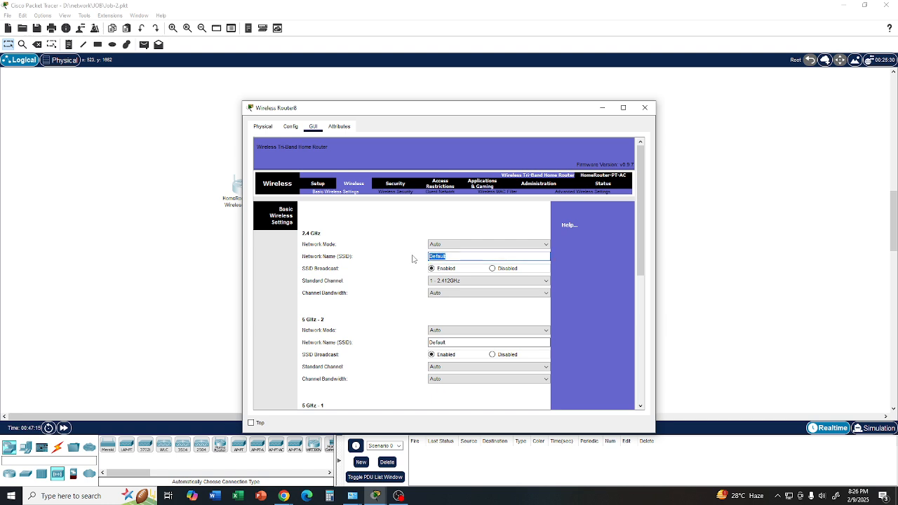
pyautogui.write('r')
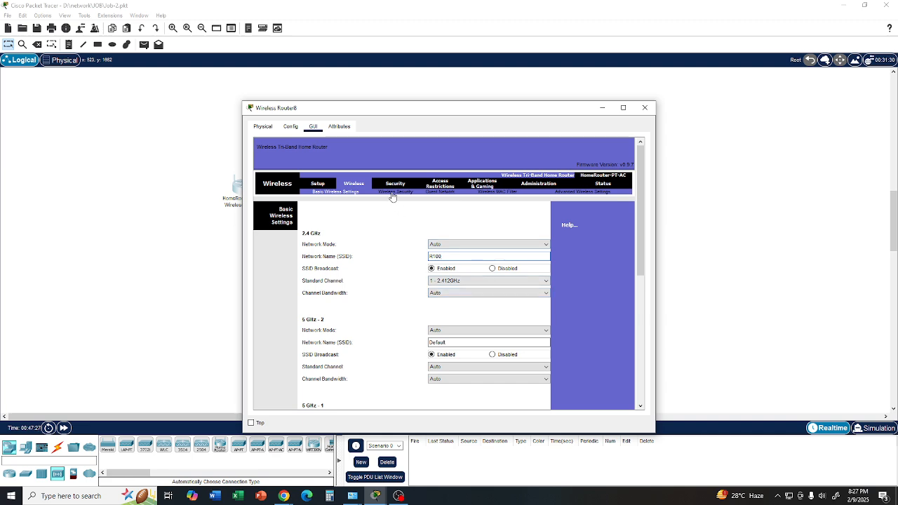
# - Set the 2.4 GHz security mode to WPA2 Personal, enter the wireless passphrase and save the settings
pyautogui.click(393, 194)
pyautogui.click(466, 249)
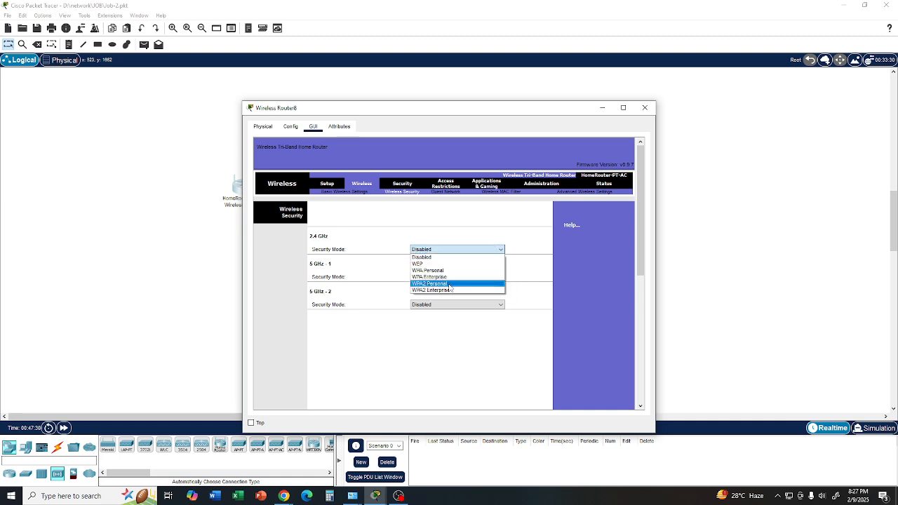
pyautogui.click(450, 283)
pyautogui.click(447, 274)
pyautogui.write('12345678')
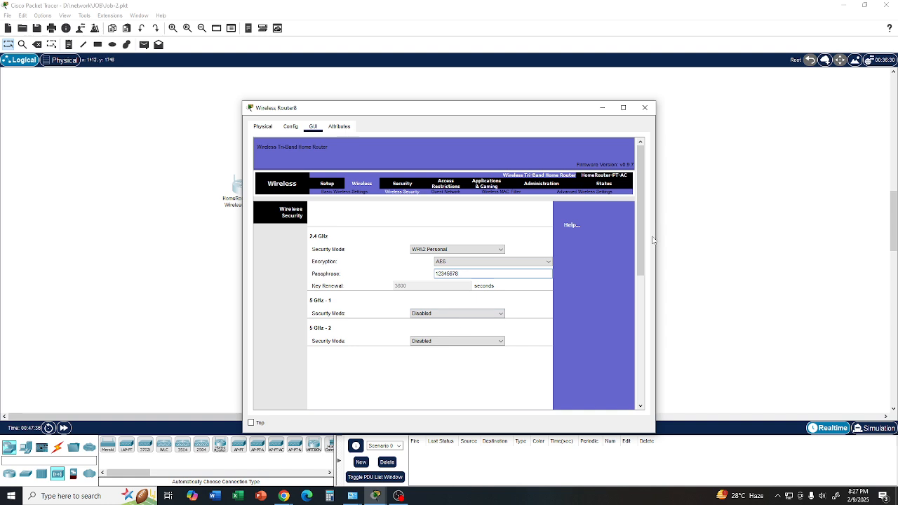
pyautogui.moveTo(637, 245); pyautogui.dragTo(610, 368)
pyautogui.click(454, 394)
# - Name the home router's 2.4 GHz network R100 in the basic wireless settings and save
pyautogui.click(341, 193)
pyautogui.doubleClick(440, 257)
pyautogui.write('R100')
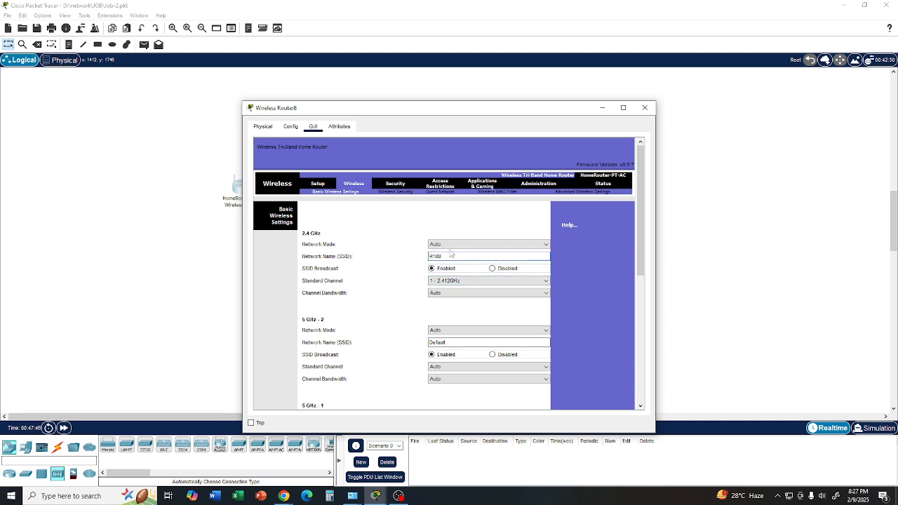
pyautogui.moveTo(642, 246); pyautogui.dragTo(604, 384)
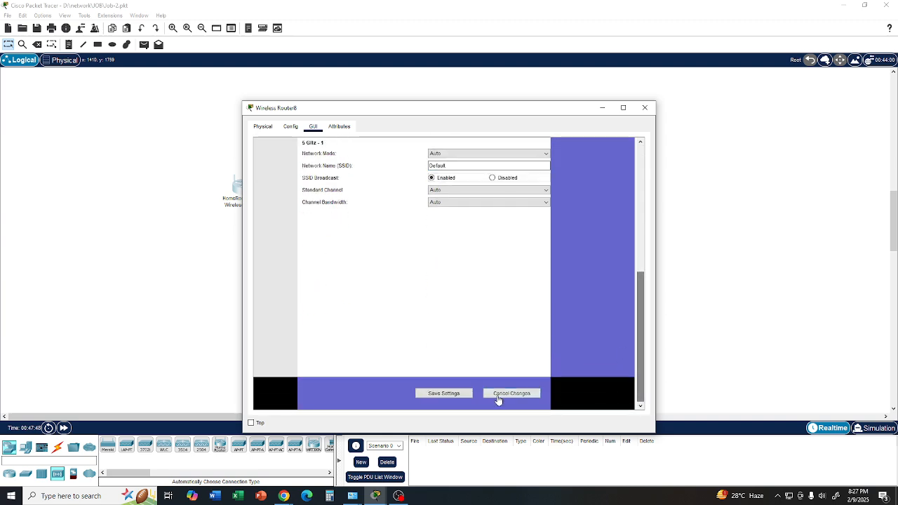
pyautogui.click(440, 398)
# - Set the home router's internet connection type to Wireless AP in the basic setup, save the settings and close its window
pyautogui.moveTo(642, 325); pyautogui.dragTo(648, 200)
pyautogui.click(319, 185)
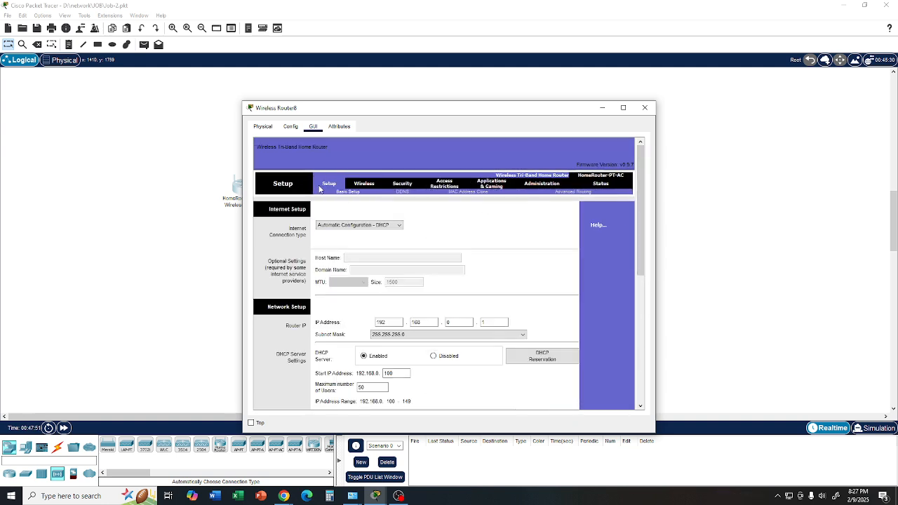
pyautogui.click(379, 225)
pyautogui.click(379, 261)
pyautogui.moveTo(639, 236); pyautogui.dragTo(621, 390)
pyautogui.click(431, 397)
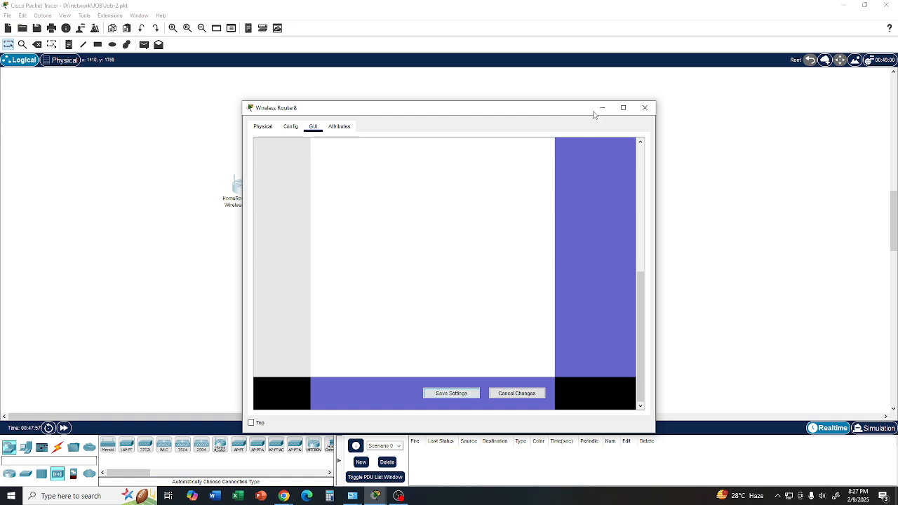
pyautogui.click(645, 109)
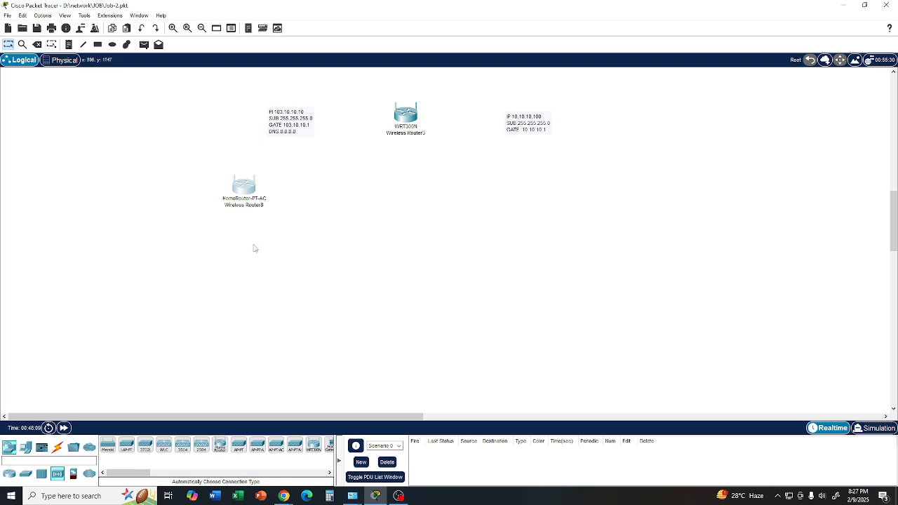
# - Connect the HomeRouter-PT-AC to the WRT300N router with an automatically chosen cable type
pyautogui.click(58, 447)
pyautogui.click(107, 445)
pyautogui.moveTo(246, 192)
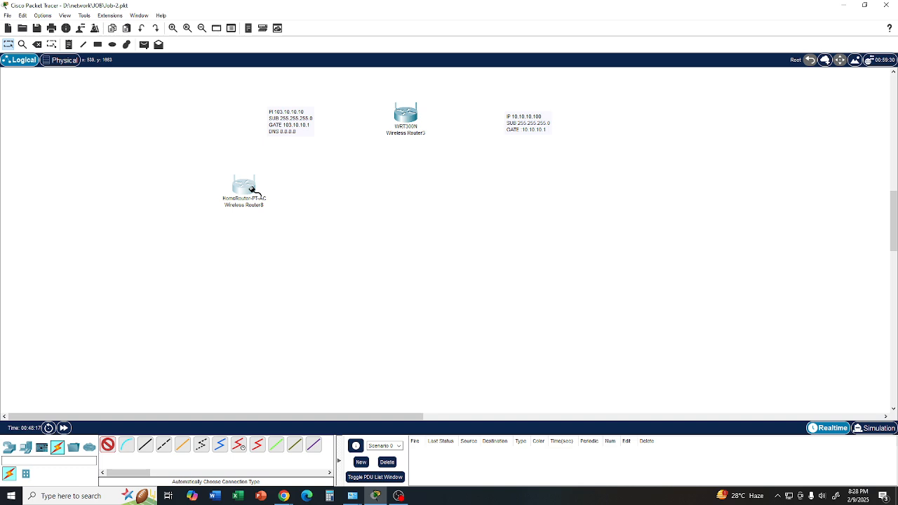
pyautogui.click(252, 191)
pyautogui.click(492, 260)
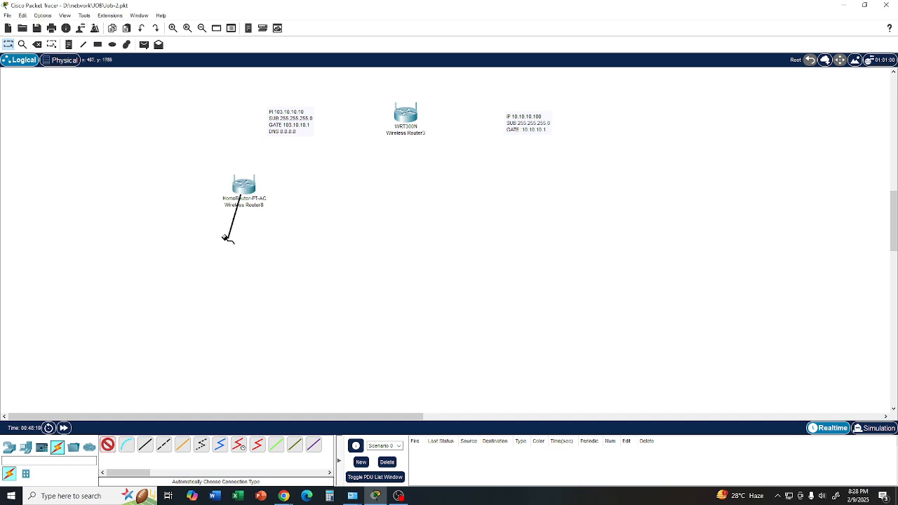
pyautogui.click(406, 118)
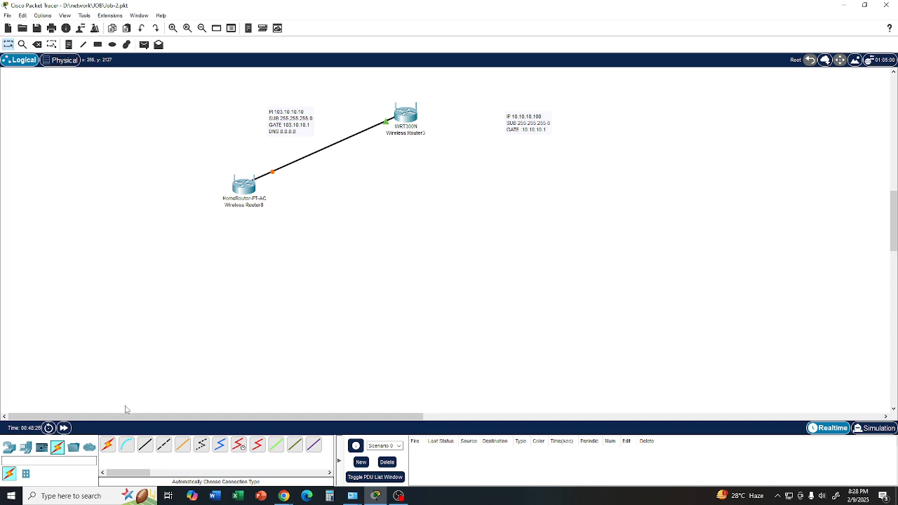
# - Place a laptop below the home router and open its device window
pyautogui.click(25, 447)
pyautogui.moveTo(155, 473); pyautogui.dragTo(175, 277)
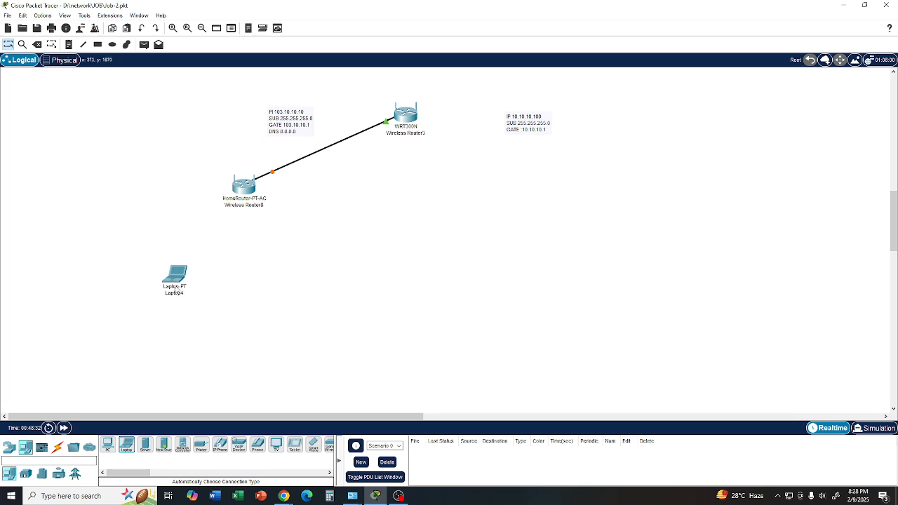
pyautogui.doubleClick(176, 281)
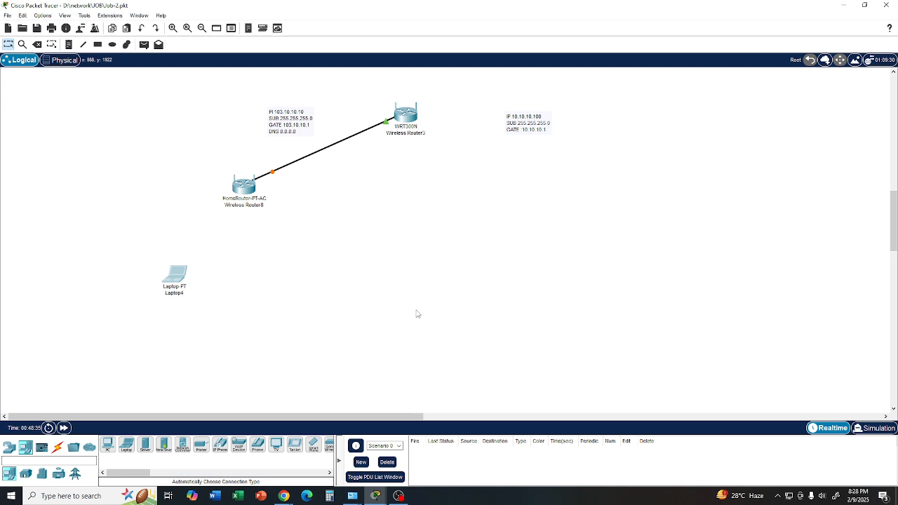
pyautogui.moveTo(379, 496)
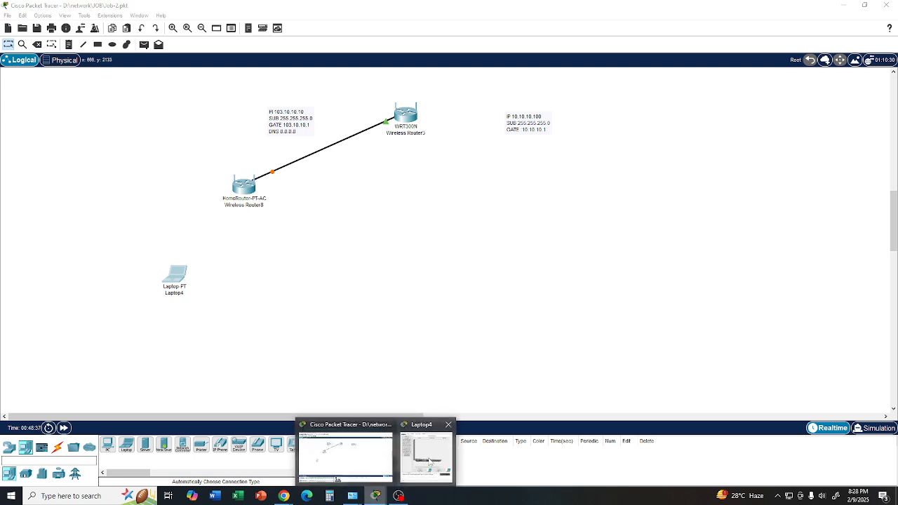
pyautogui.click(406, 454)
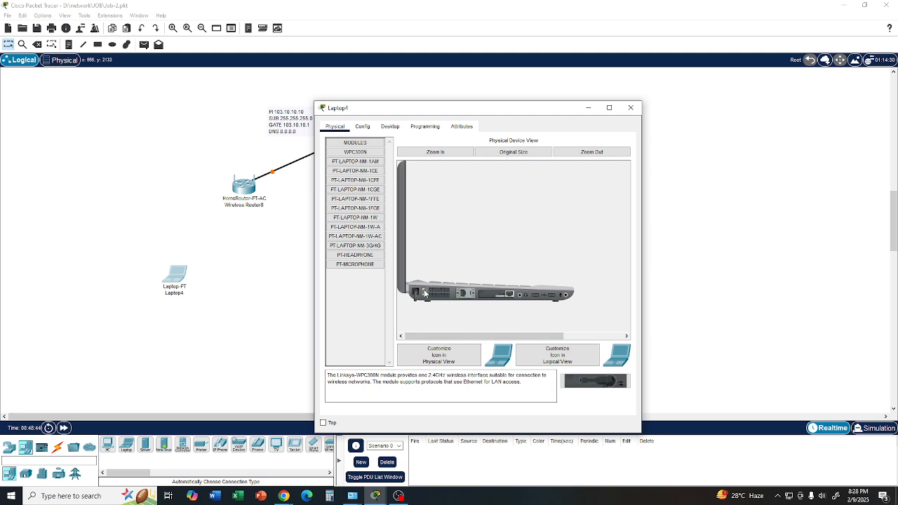
# - Replace the powered-off laptop's Ethernet module with the WPC300N wireless module and switch the laptop back on
pyautogui.moveTo(504, 295); pyautogui.dragTo(364, 305)
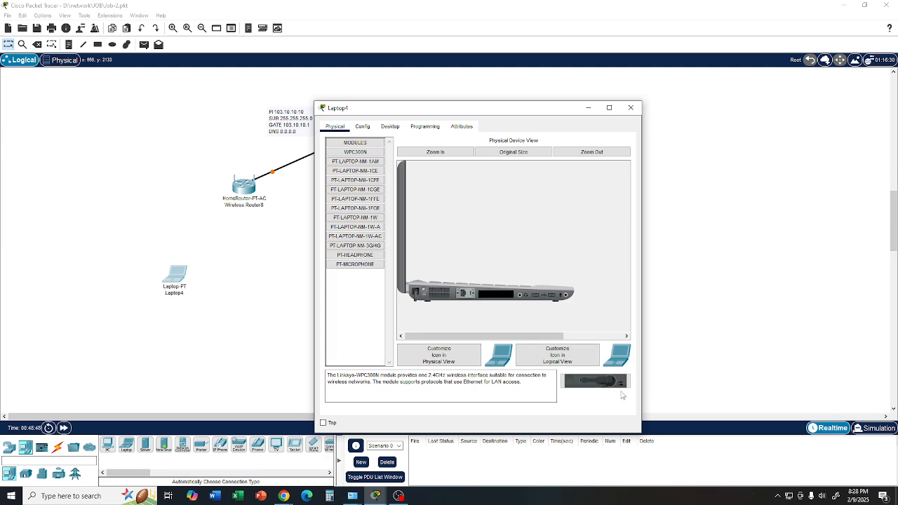
pyautogui.moveTo(599, 386); pyautogui.dragTo(496, 300)
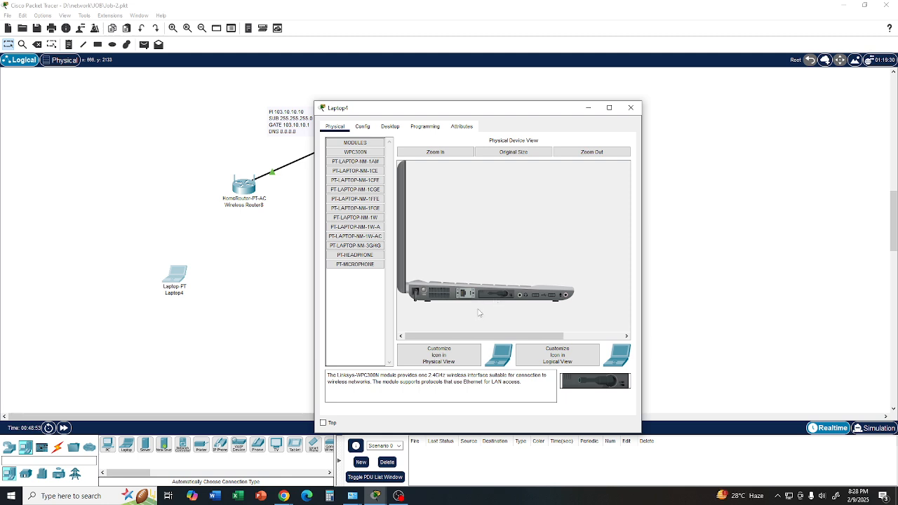
pyautogui.click(424, 290)
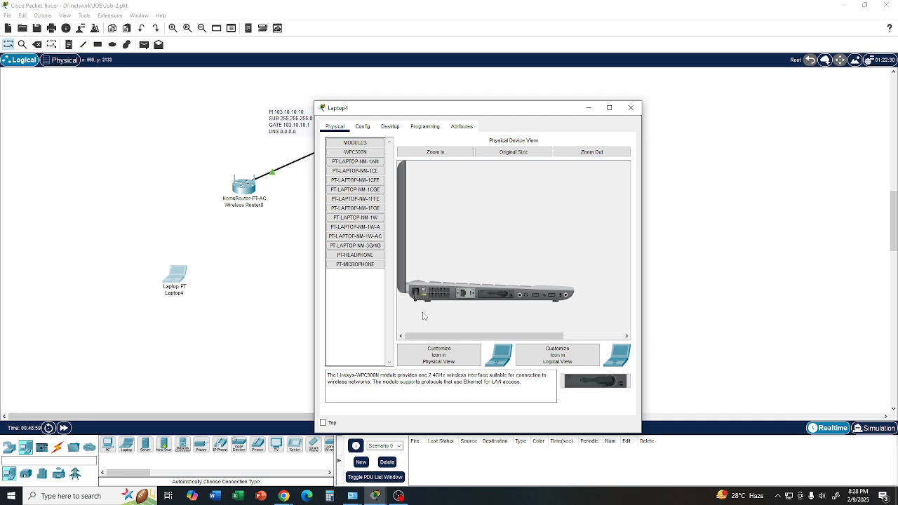
# - Check the IP configuration the laptop receives by DHCP on its wireless interface, and close its window
pyautogui.click(390, 127)
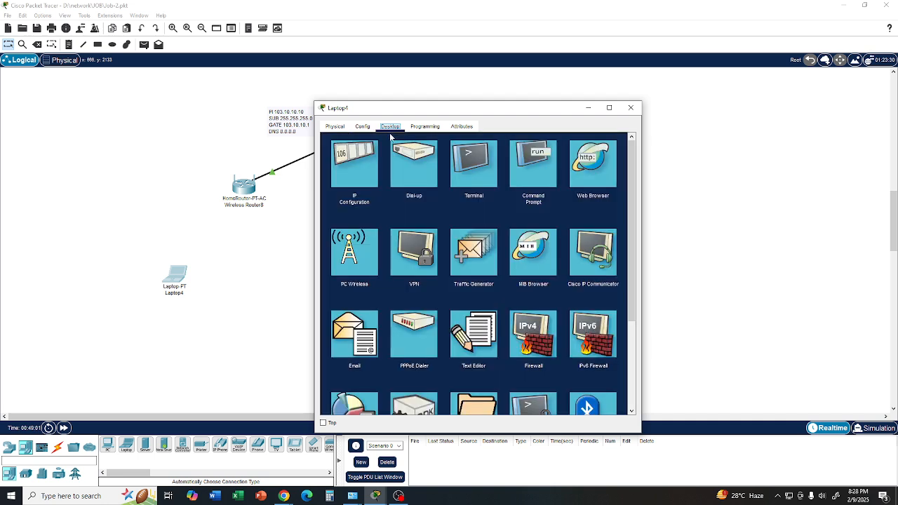
pyautogui.click(355, 170)
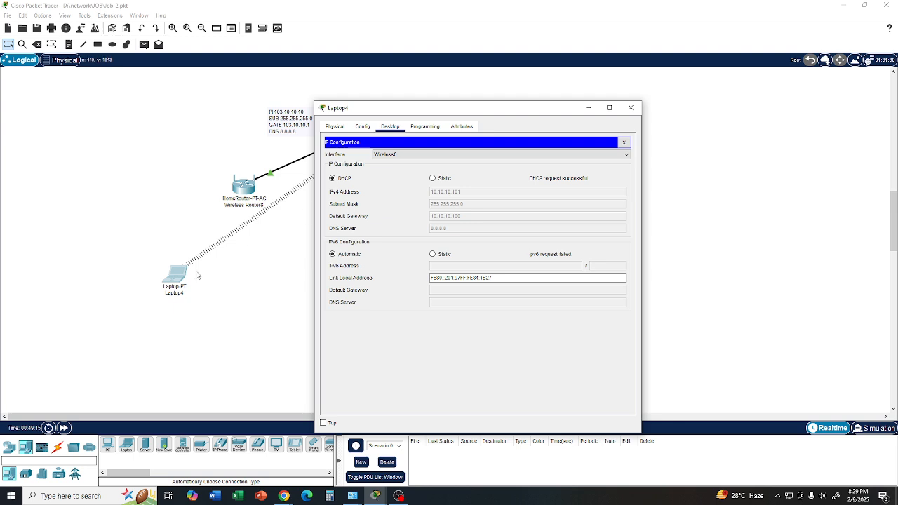
pyautogui.click(632, 109)
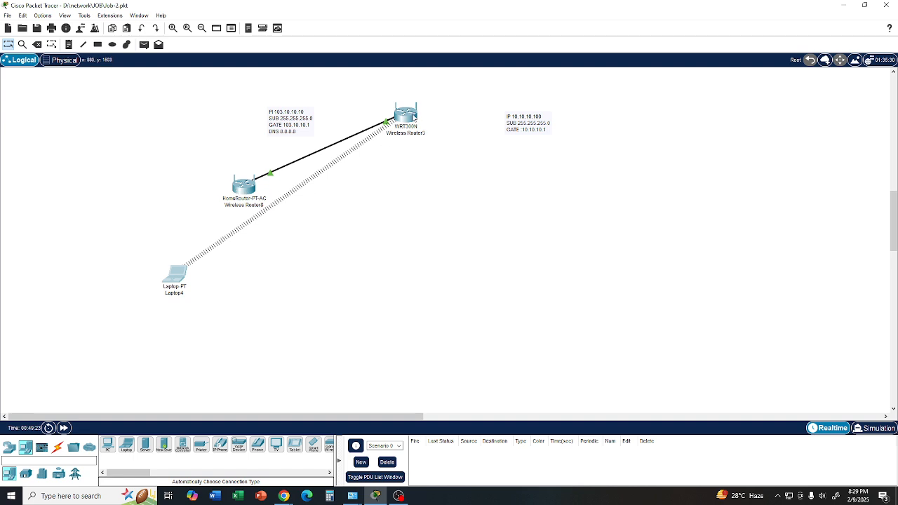
# - Set the WRT300N router's wireless network mode to Disabled and close its window
pyautogui.moveTo(412, 118)
pyautogui.click(407, 119)
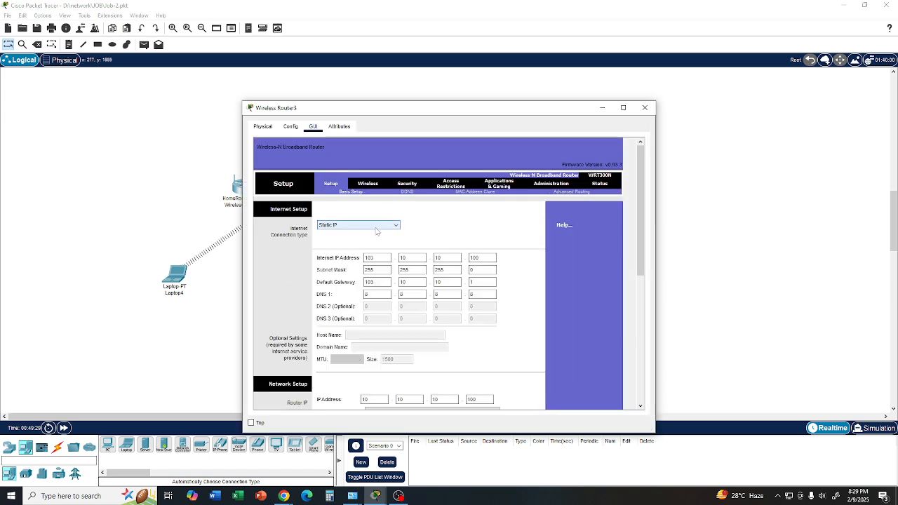
pyautogui.click(373, 187)
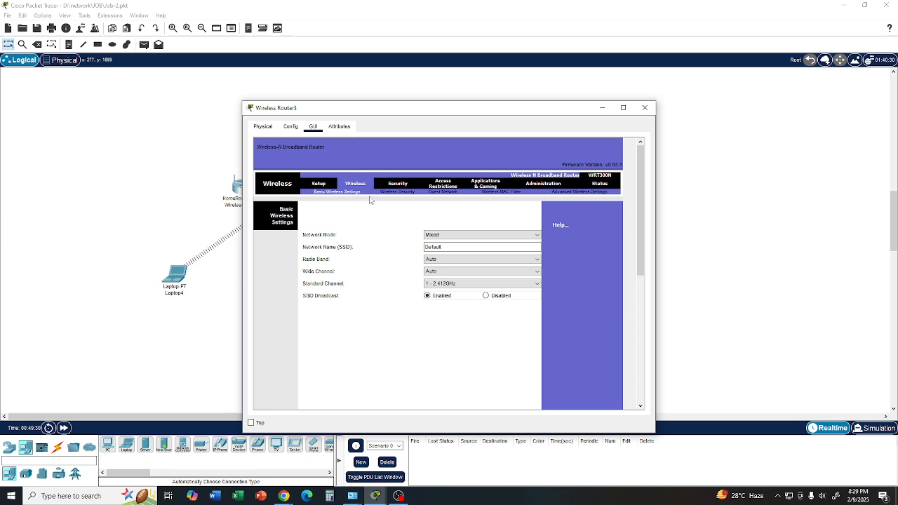
pyautogui.click(461, 236)
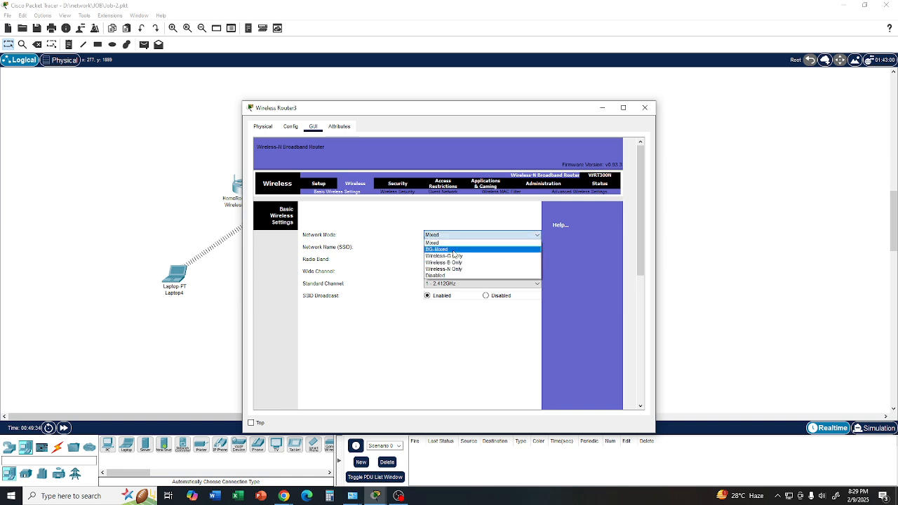
pyautogui.click(444, 277)
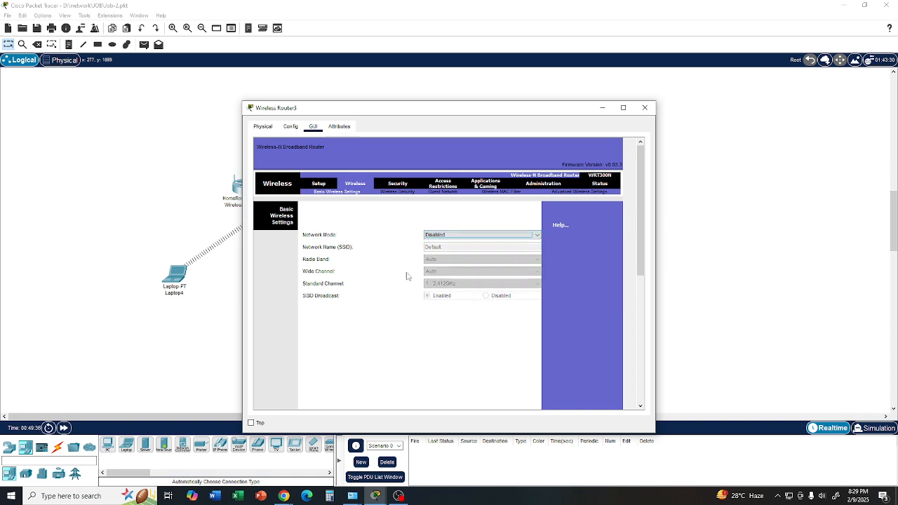
pyautogui.click(644, 108)
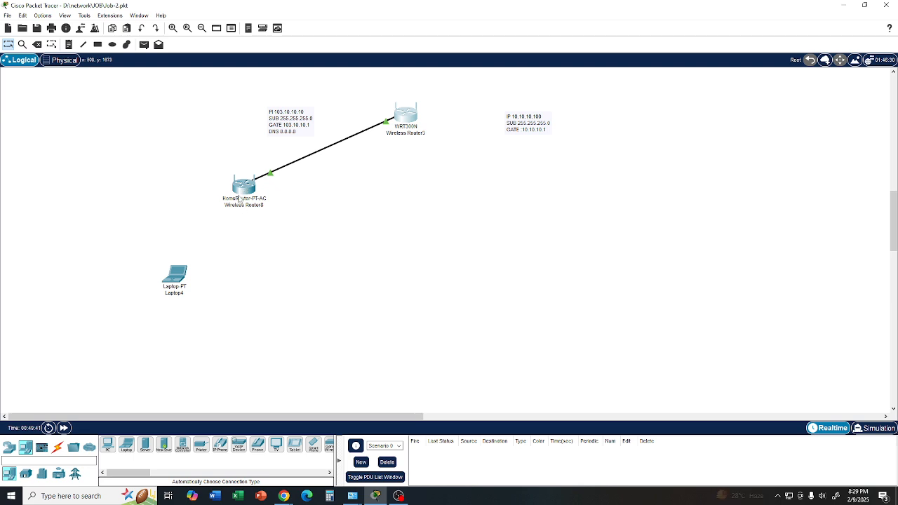
# - Connect the laptop to the R100 wireless network using the WPA2-Personal pre-shared key, and close its window
pyautogui.moveTo(244, 192)
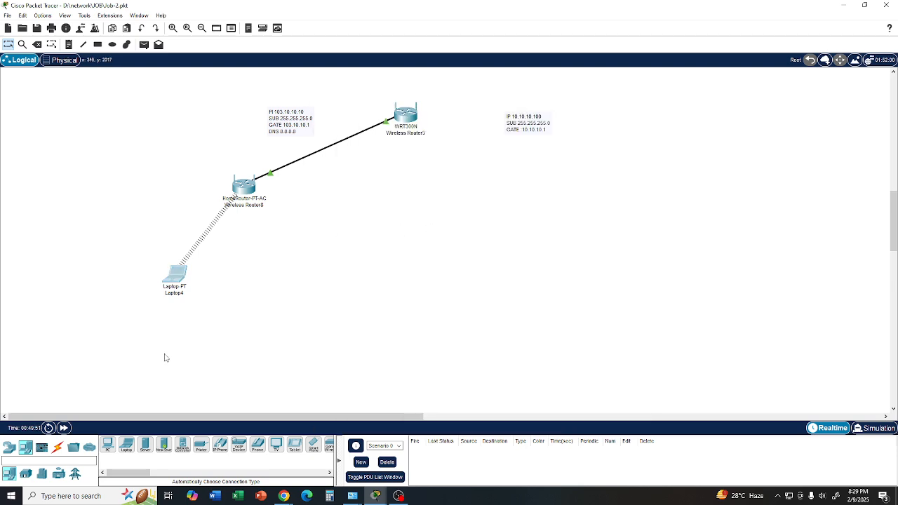
pyautogui.moveTo(375, 496)
pyautogui.click(424, 449)
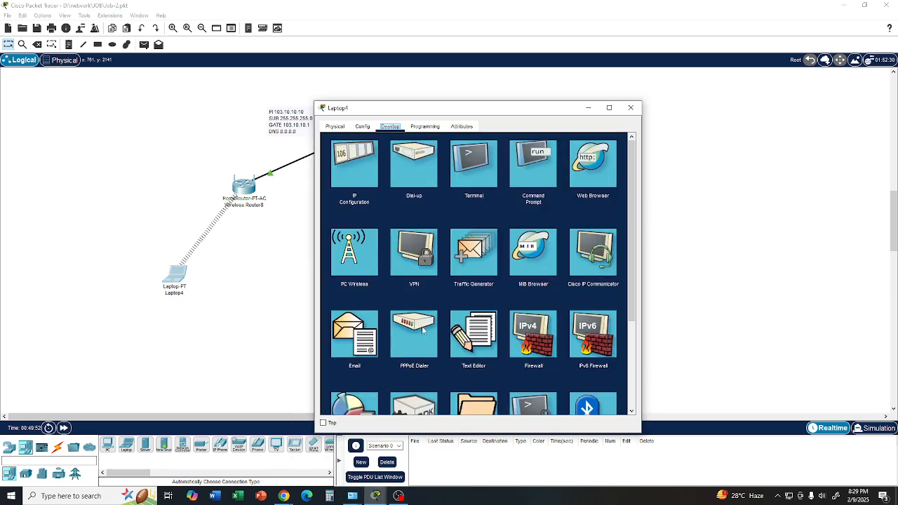
pyautogui.click(355, 257)
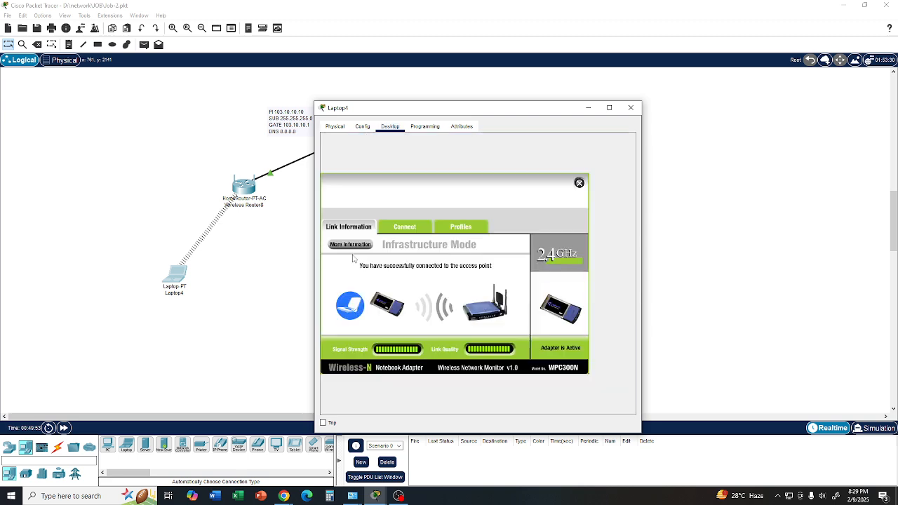
pyautogui.click(404, 227)
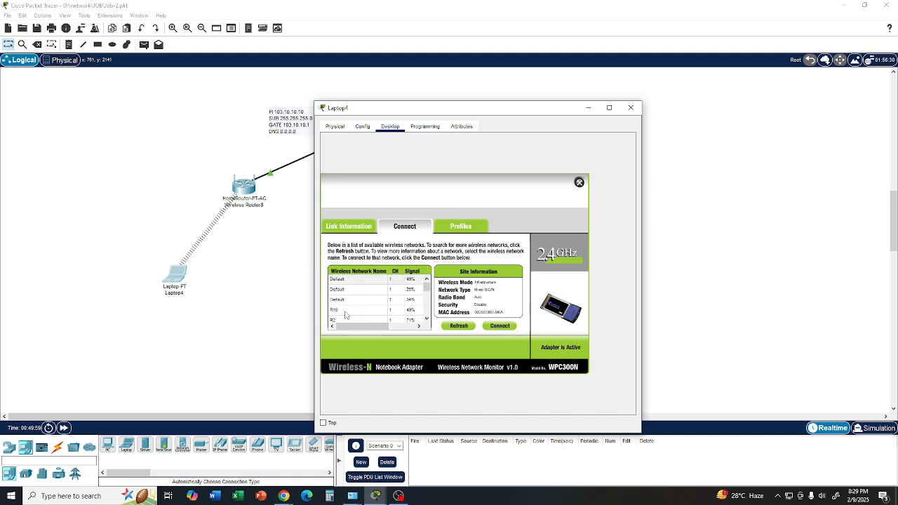
pyautogui.moveTo(428, 291); pyautogui.dragTo(426, 307)
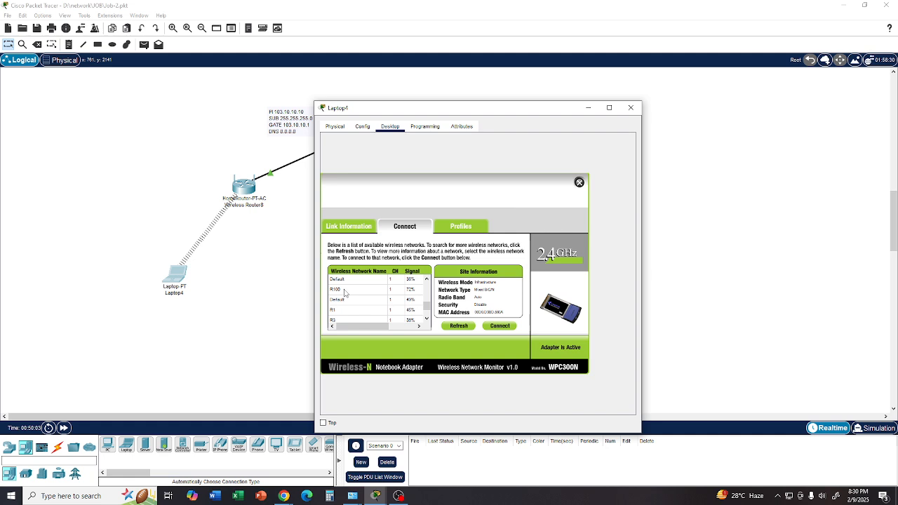
pyautogui.click(346, 290)
pyautogui.click(499, 326)
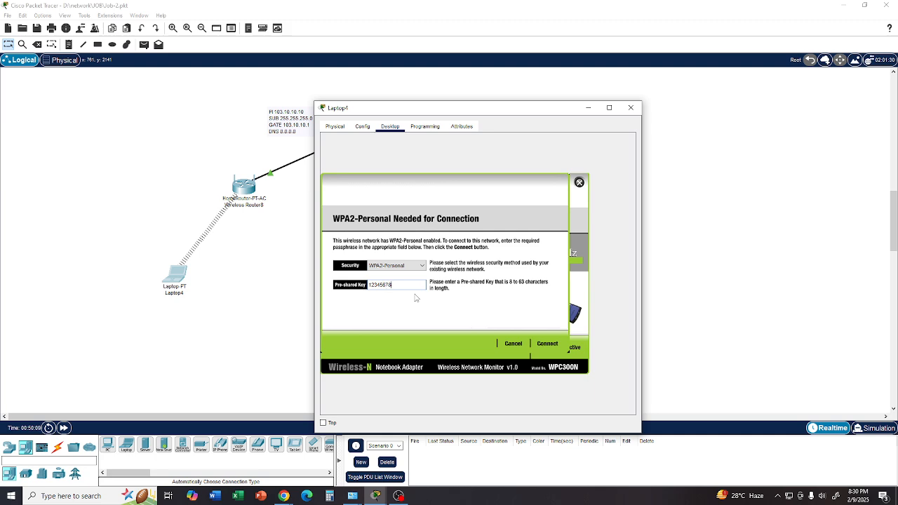
pyautogui.click(543, 345)
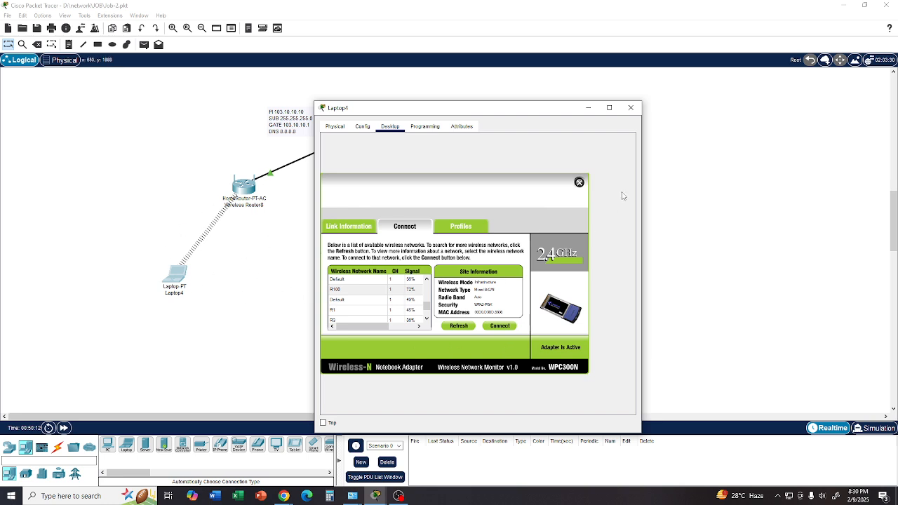
pyautogui.click(579, 182)
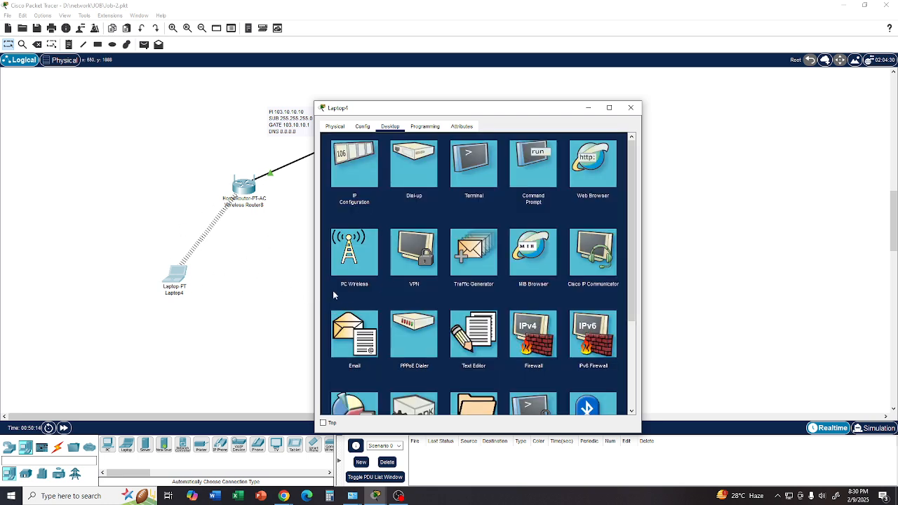
pyautogui.click(631, 107)
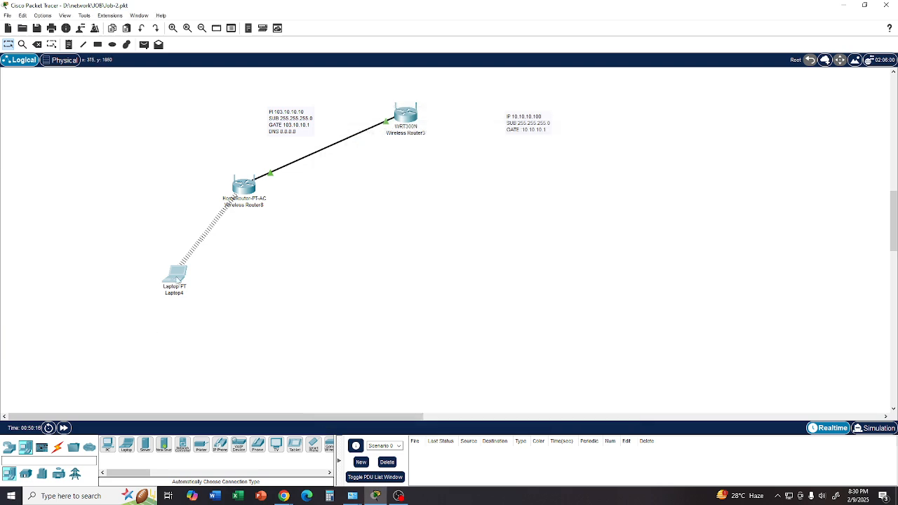
# - Place a 3560-24PS multilayer switch below the WRT300N router and cable the two with an automatically chosen connection
pyautogui.moveTo(180, 278)
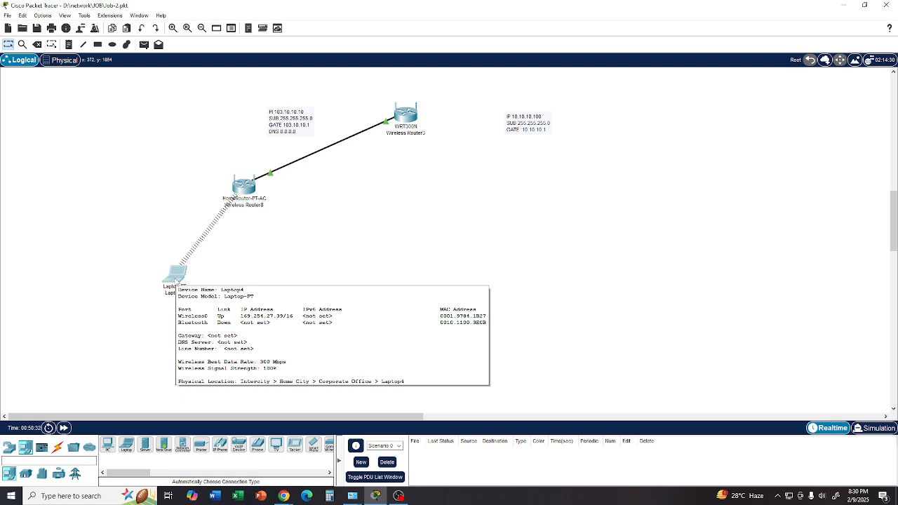
pyautogui.click(9, 450)
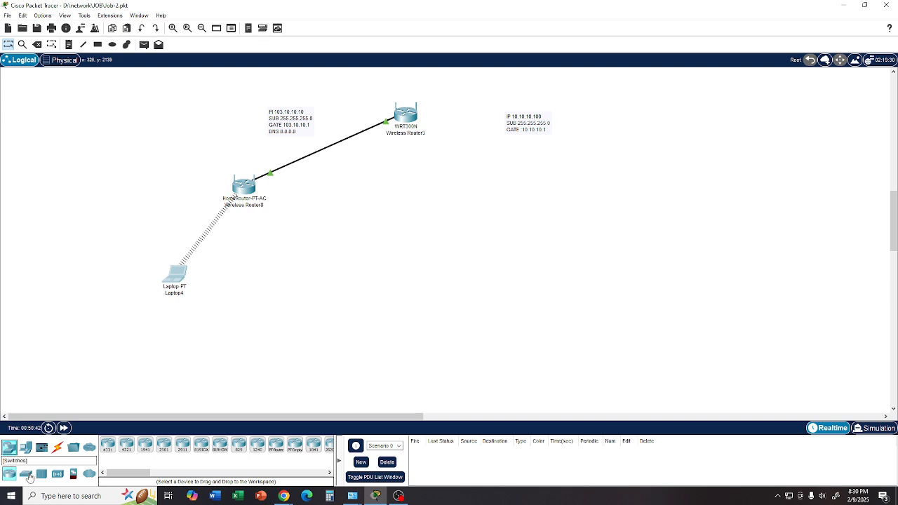
pyautogui.click(26, 475)
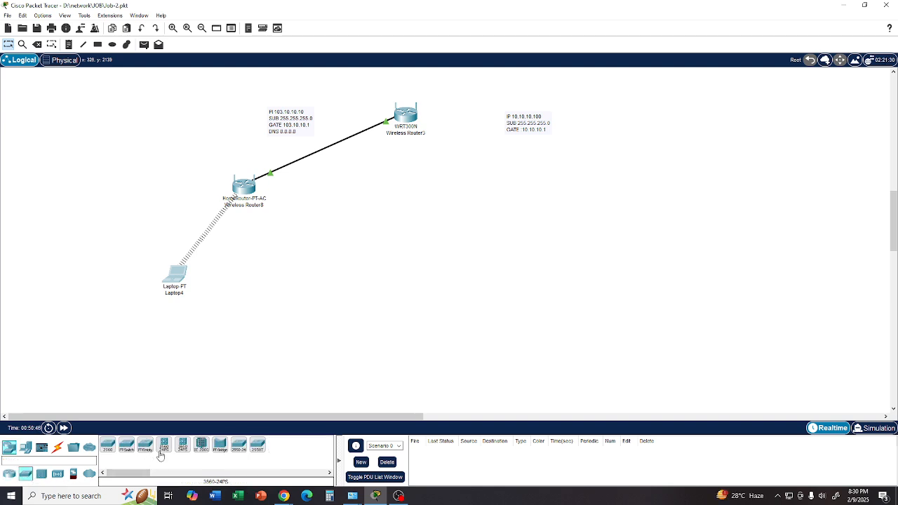
pyautogui.moveTo(163, 445); pyautogui.dragTo(414, 206)
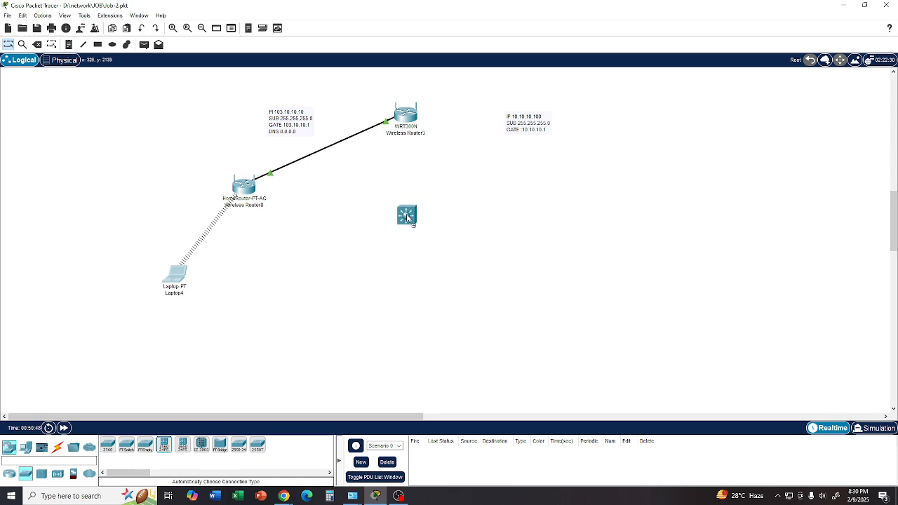
pyautogui.click(58, 449)
pyautogui.click(108, 445)
pyautogui.click(406, 212)
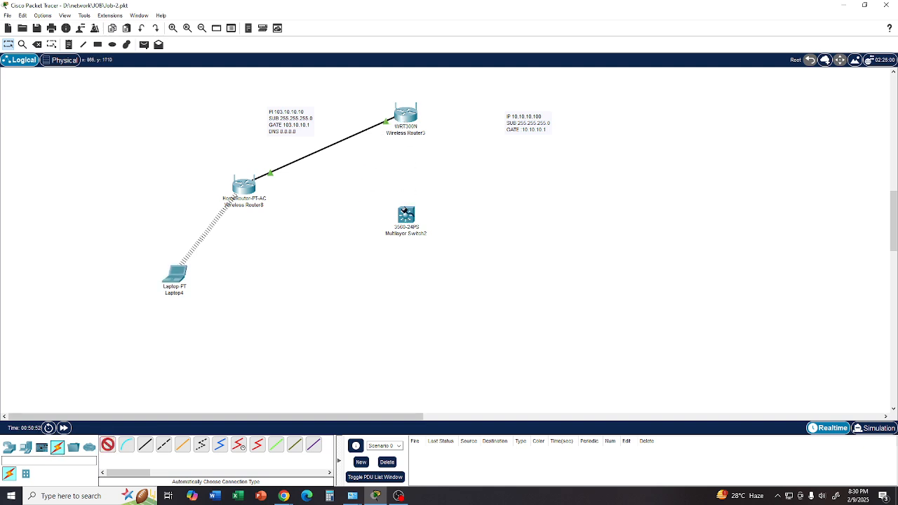
pyautogui.click(406, 116)
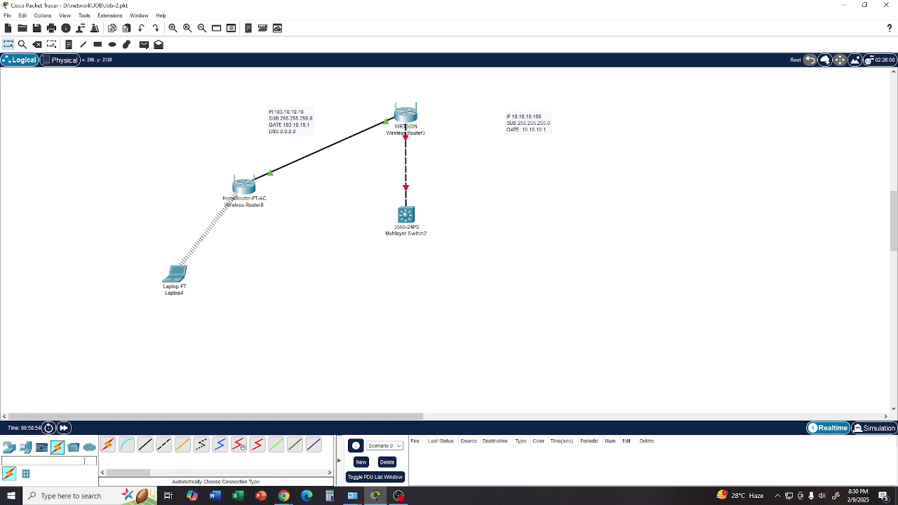
# - Place a server below the multilayer switch and cable it to the switch with an automatically chosen connection
pyautogui.click(24, 450)
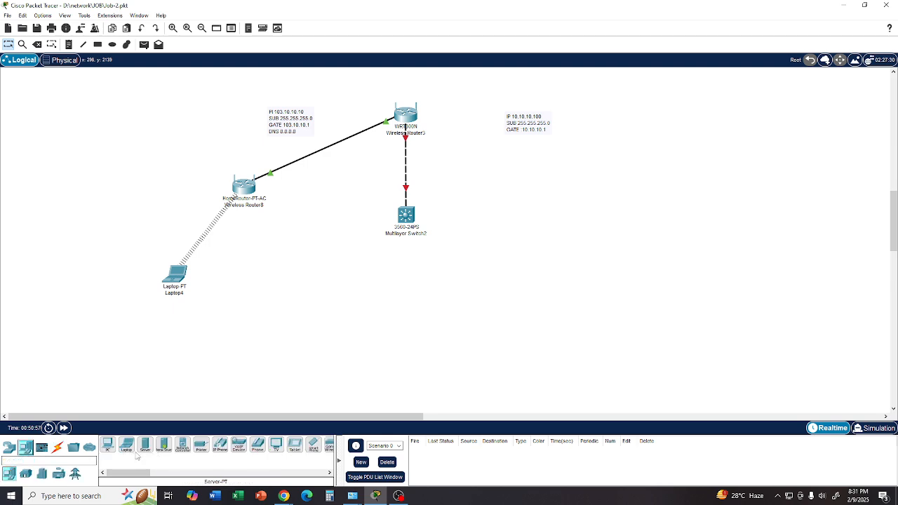
pyautogui.moveTo(145, 449); pyautogui.dragTo(368, 305)
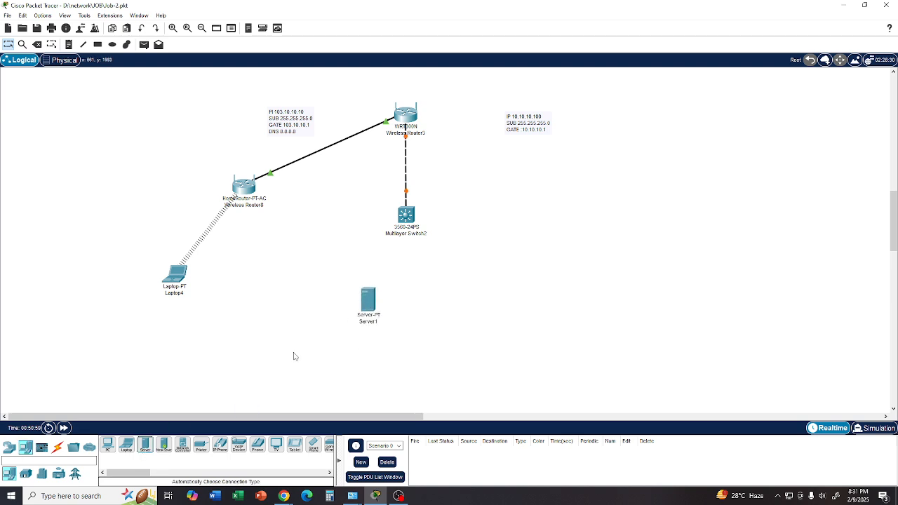
pyautogui.click(56, 447)
pyautogui.click(108, 445)
pyautogui.click(366, 301)
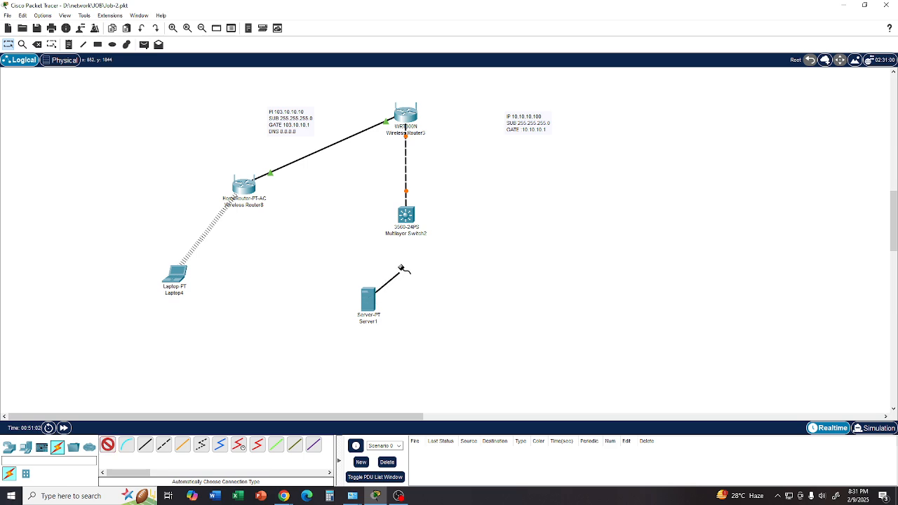
pyautogui.click(406, 217)
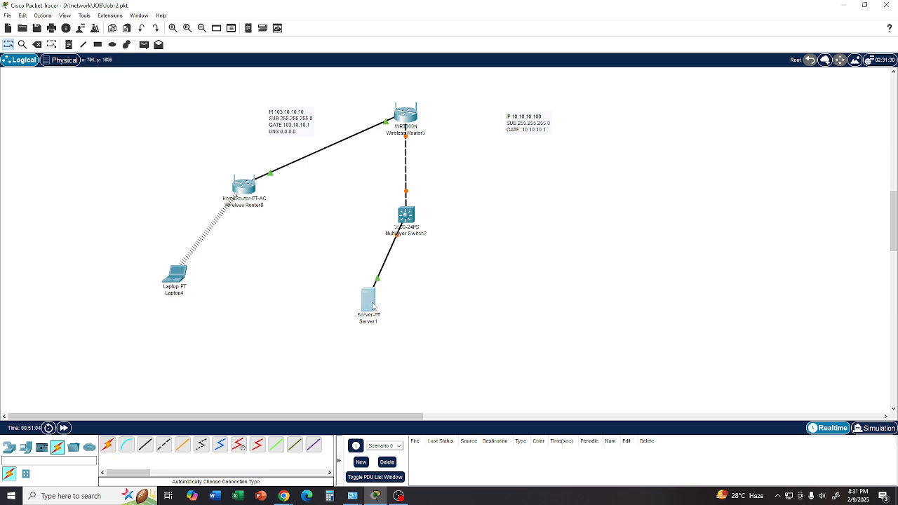
# - Set the server's IPv4 configuration to DHCP, close its window and shift the server slightly toward the laptop
pyautogui.click(369, 302)
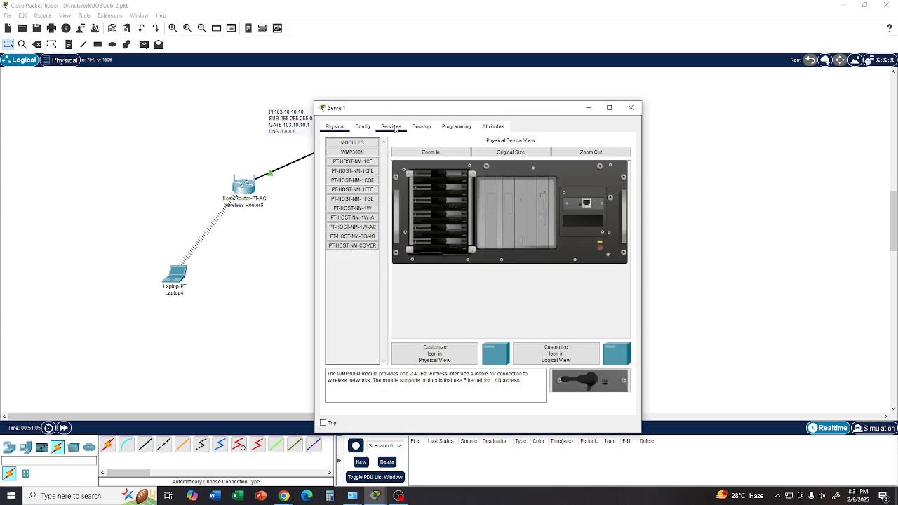
pyautogui.click(421, 127)
pyautogui.click(356, 186)
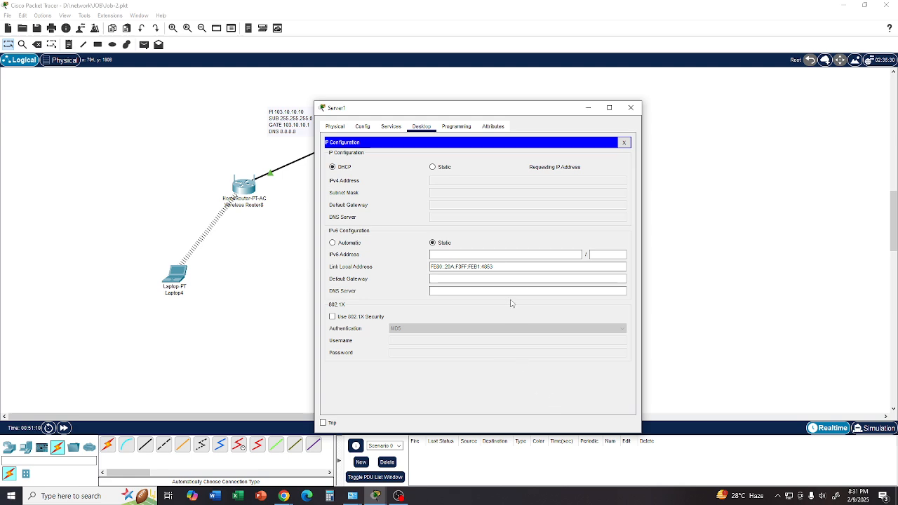
pyautogui.moveTo(440, 116); pyautogui.dragTo(579, 107)
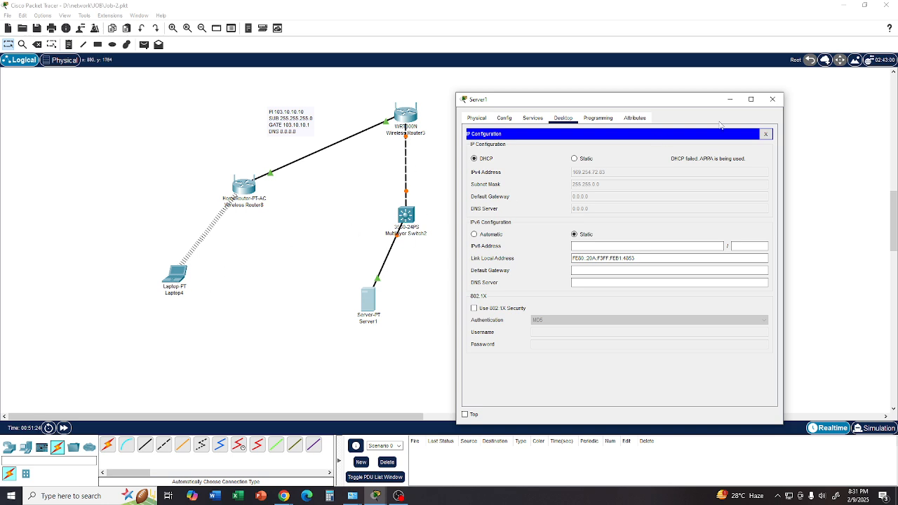
pyautogui.click(773, 99)
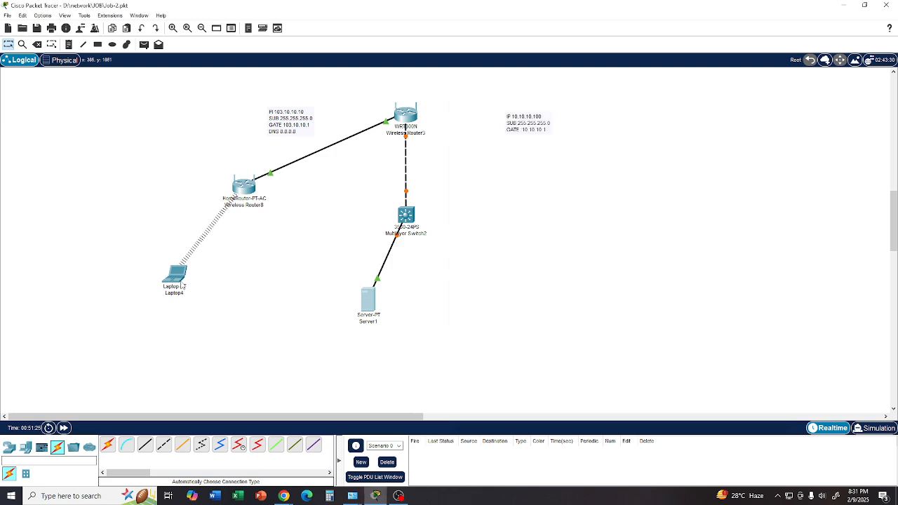
pyautogui.moveTo(182, 284)
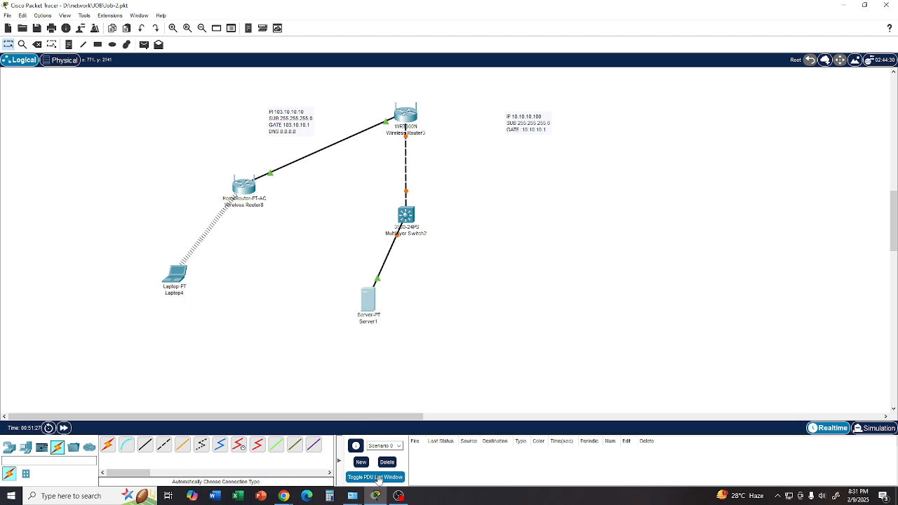
pyautogui.moveTo(370, 299); pyautogui.dragTo(325, 296)
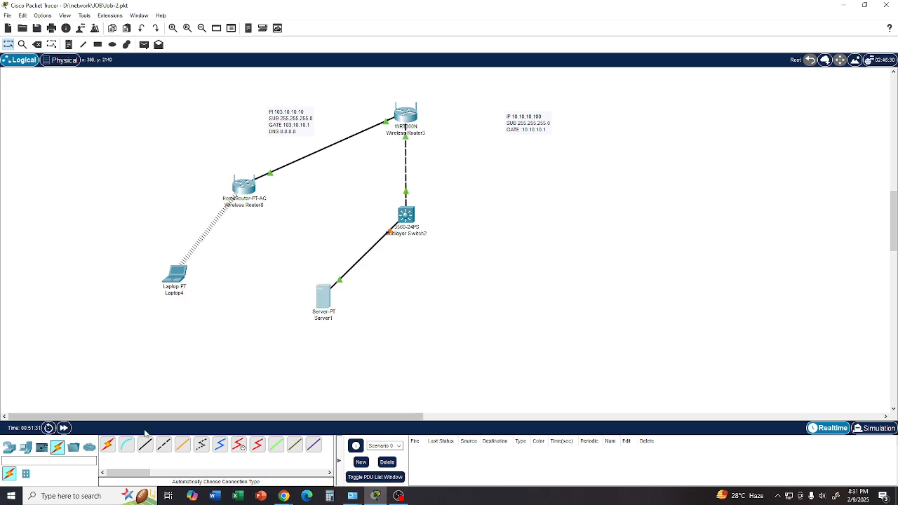
# - Place a printer to the right of the server and a 7960 IP phone to the right of the printer
pyautogui.click(27, 449)
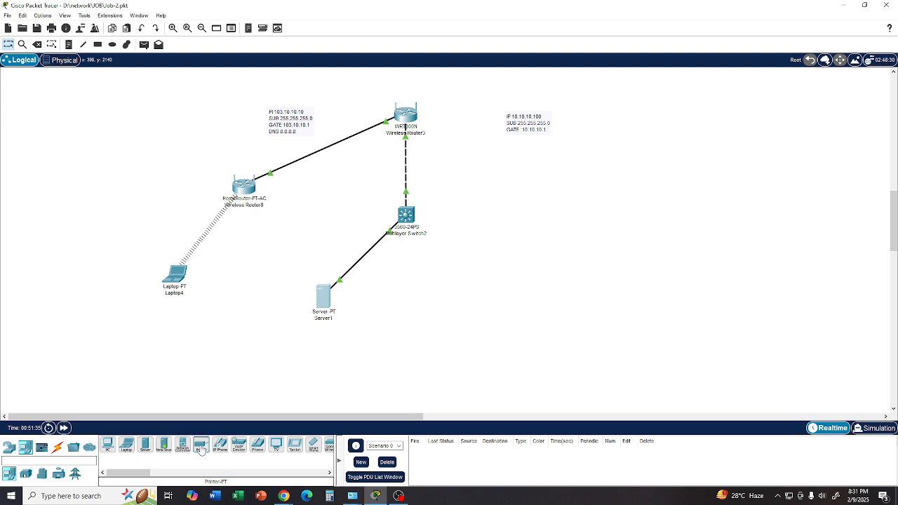
pyautogui.click(201, 450)
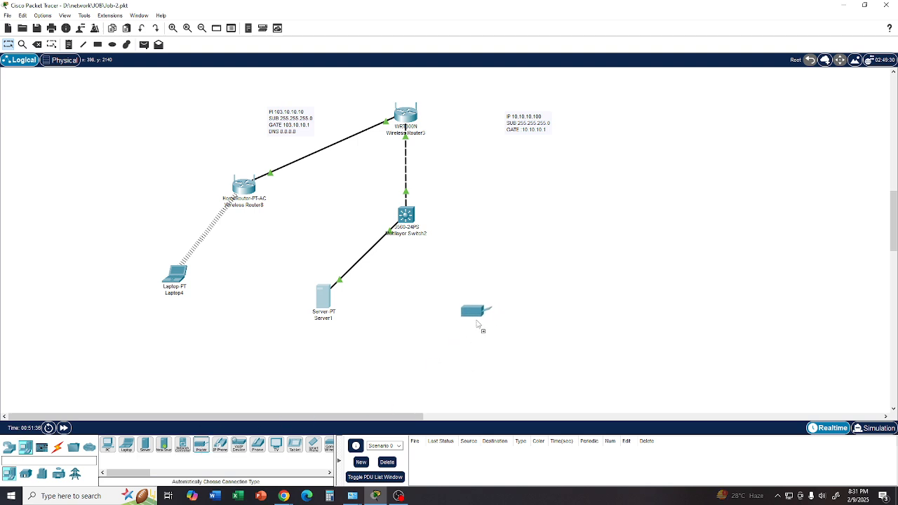
pyautogui.click(473, 334)
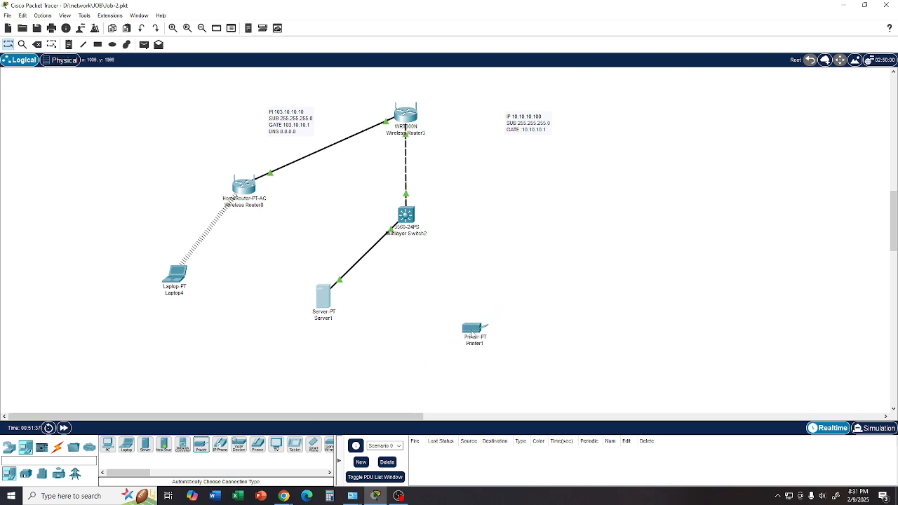
pyautogui.click(220, 448)
pyautogui.click(579, 319)
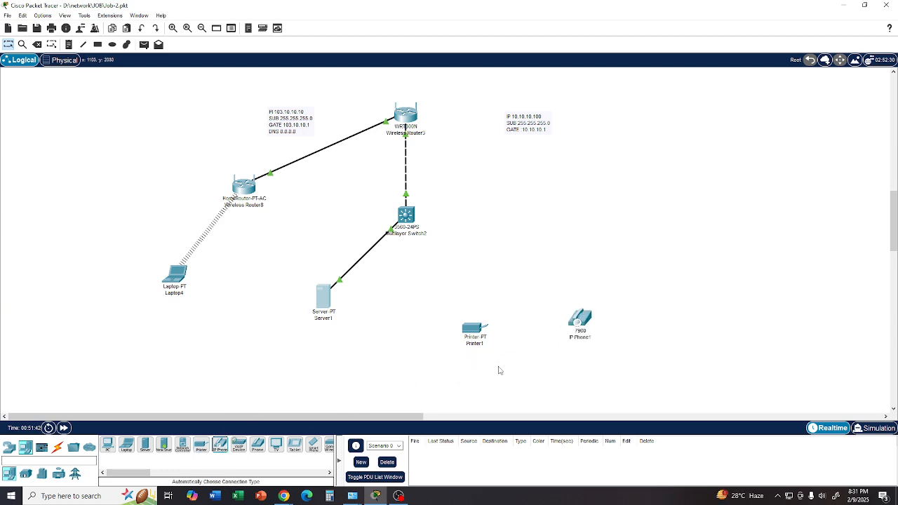
# - Place a Home VoIP device between the laptop and the server, and a tablet to the left of the laptop
pyautogui.click(238, 449)
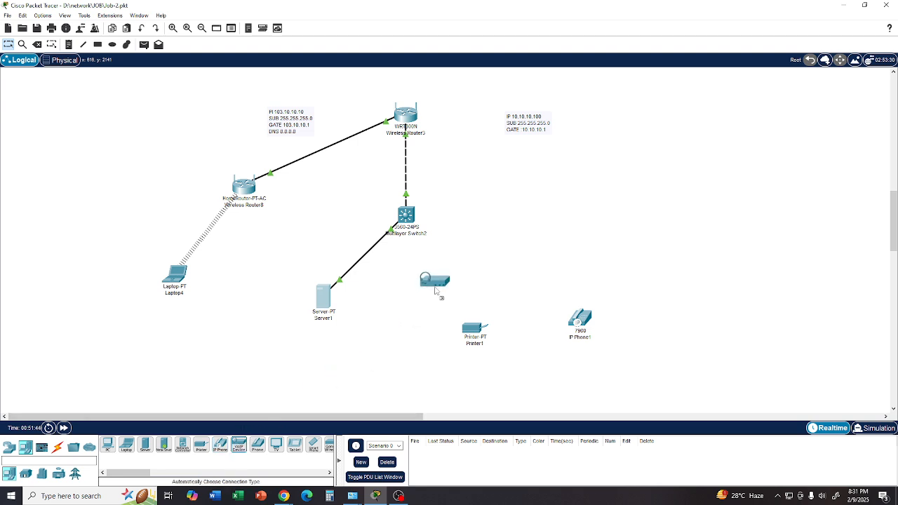
pyautogui.click(232, 296)
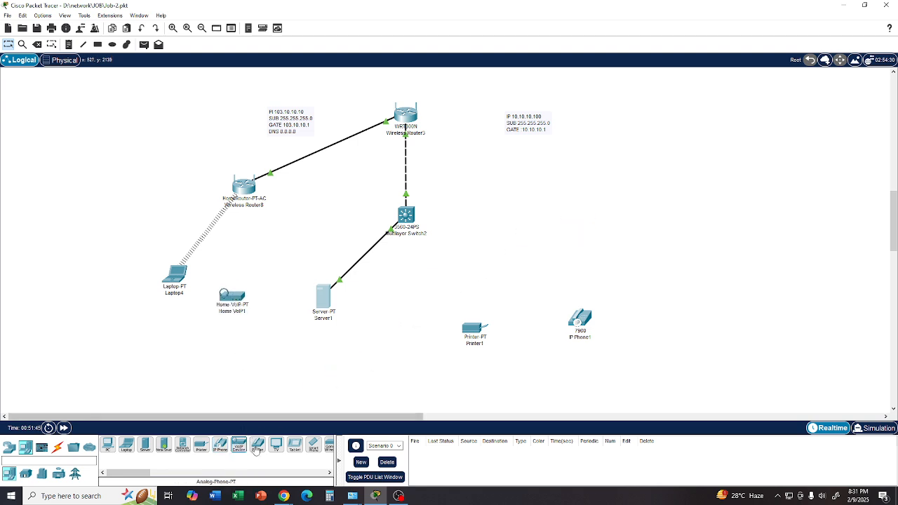
pyautogui.click(294, 446)
pyautogui.click(72, 247)
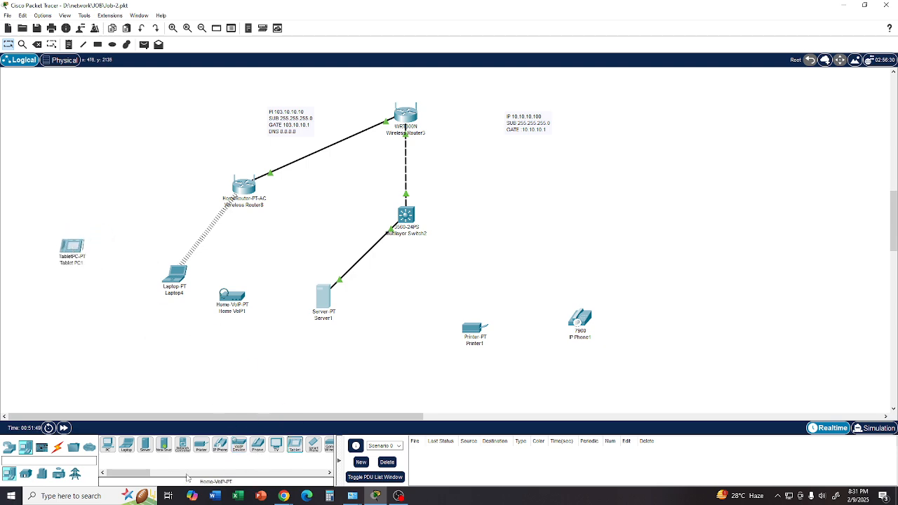
# - Place a smartphone between the server and the printer, and check which router its wireless link reaches
pyautogui.click(313, 445)
pyautogui.click(433, 295)
pyautogui.moveTo(123, 475); pyautogui.dragTo(139, 471)
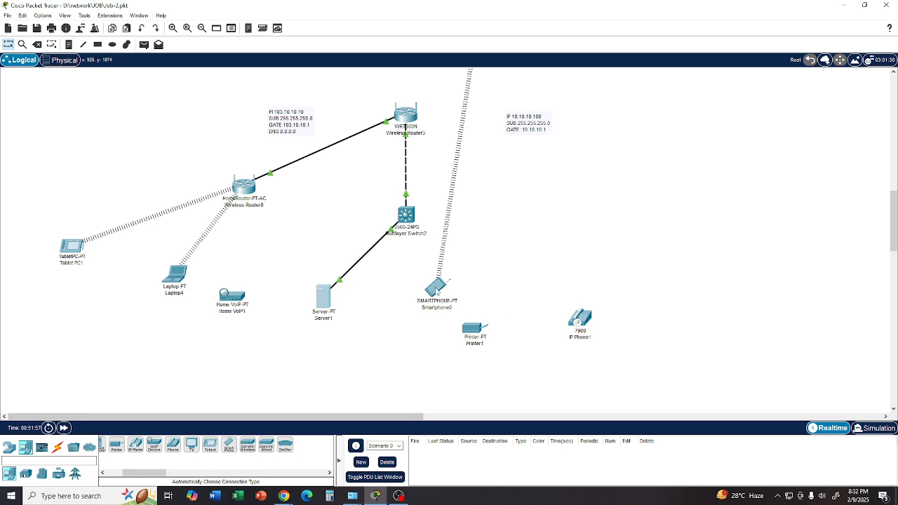
pyautogui.scroll(4, 436, 291)
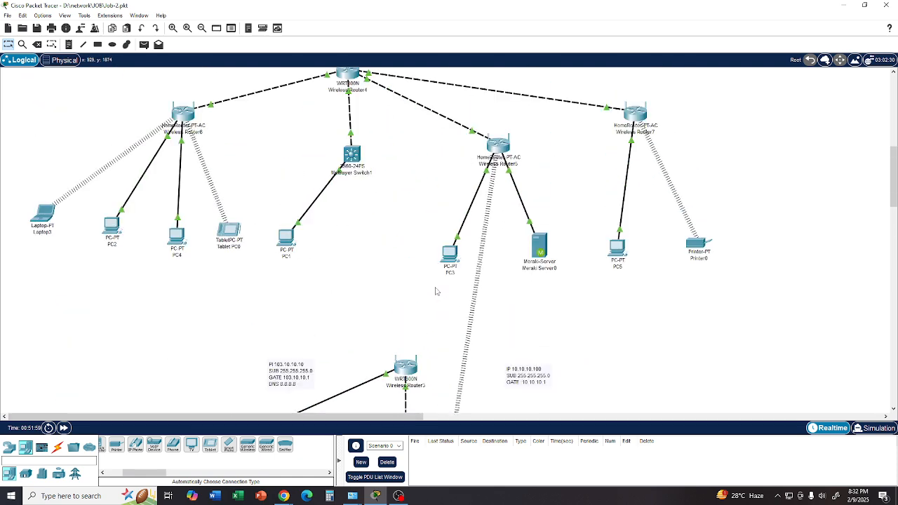
pyautogui.scroll(-4, 475, 255)
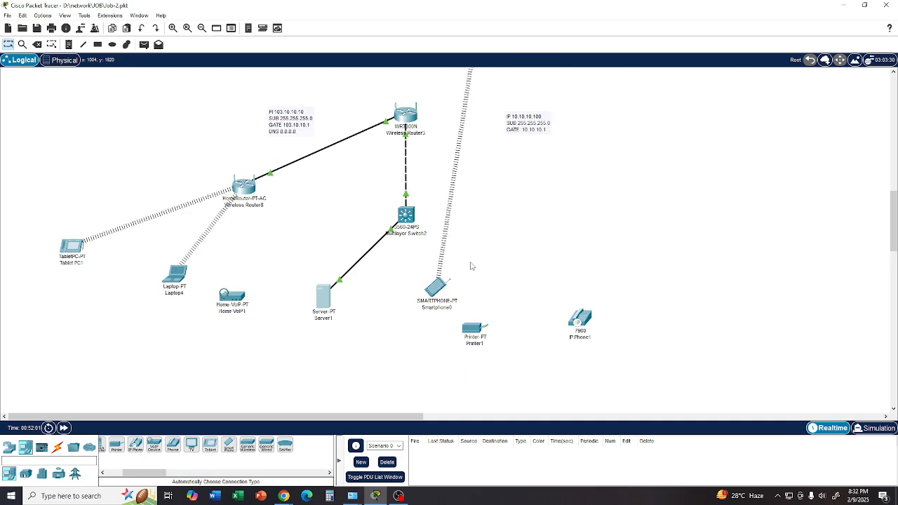
# - Move the smartphone away from the server and printer to the outer left side of the tablet
pyautogui.moveTo(436, 299); pyautogui.dragTo(31, 219)
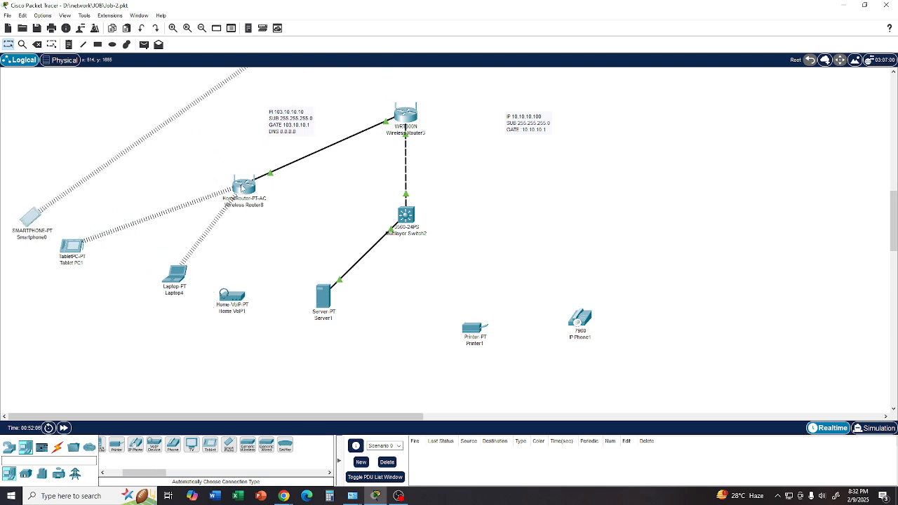
pyautogui.moveTo(242, 188)
pyautogui.moveTo(34, 218); pyautogui.dragTo(23, 229)
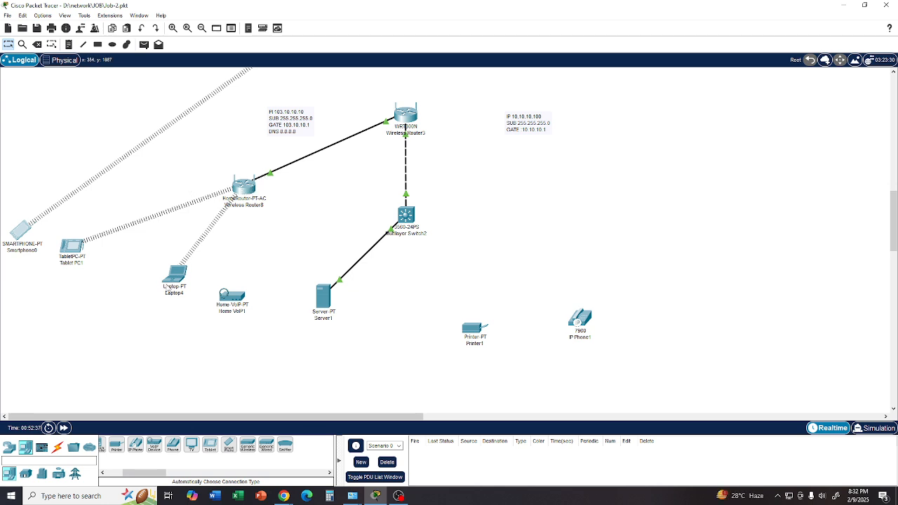
pyautogui.moveTo(167, 290)
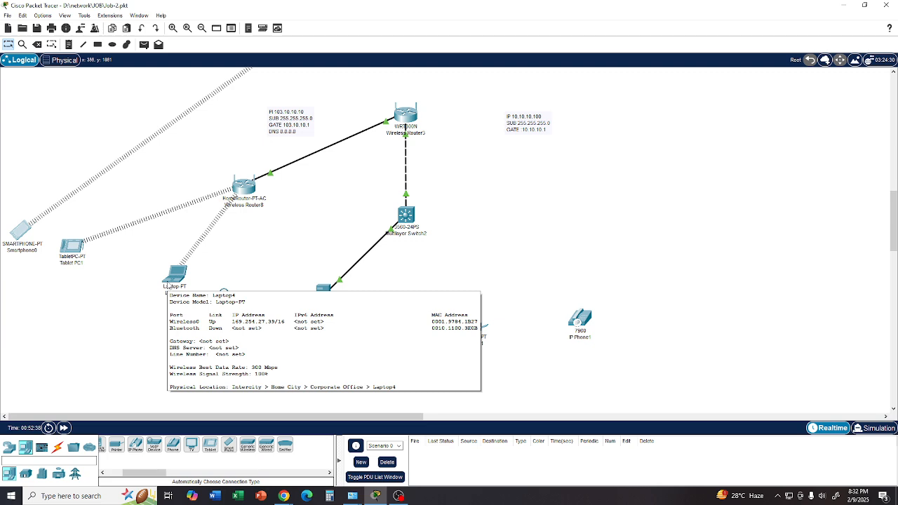
# - Open the smartphone's IP configuration and check its wireless IPv4 address, gateway and DNS settings
pyautogui.doubleClick(19, 238)
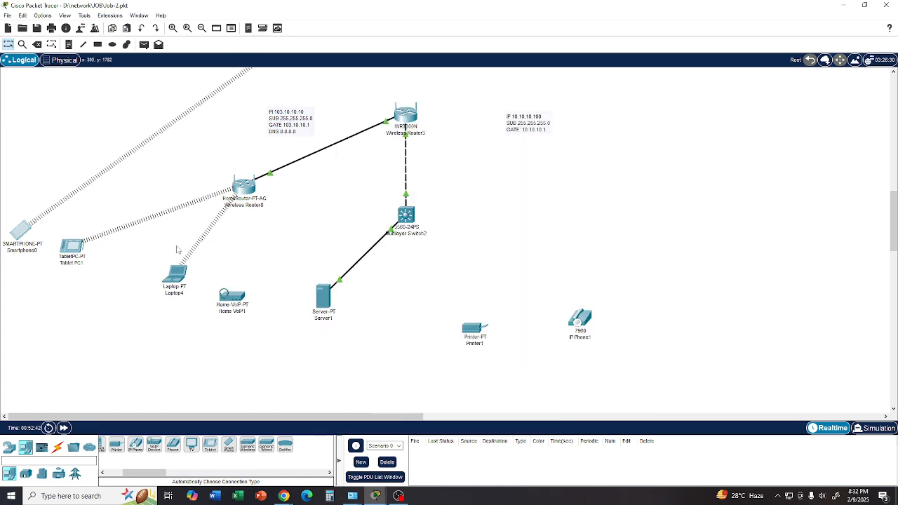
pyautogui.click(376, 496)
pyautogui.click(439, 463)
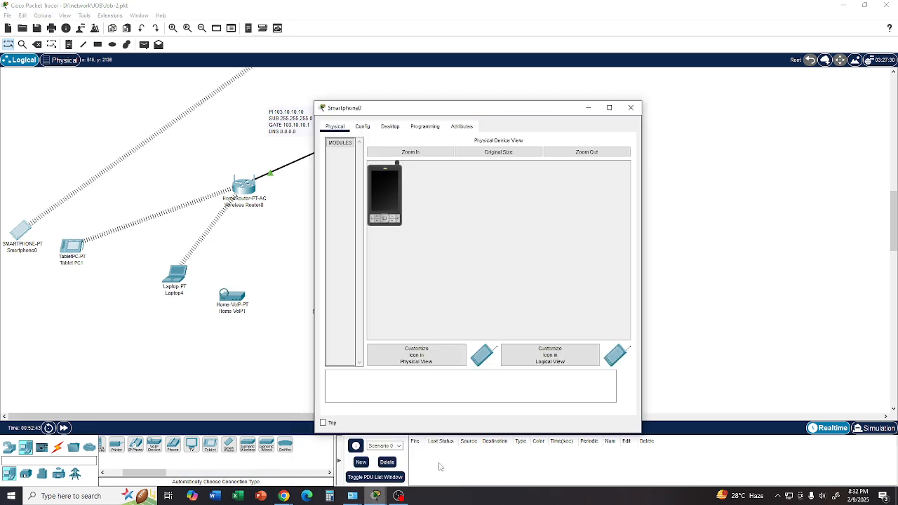
pyautogui.click(390, 127)
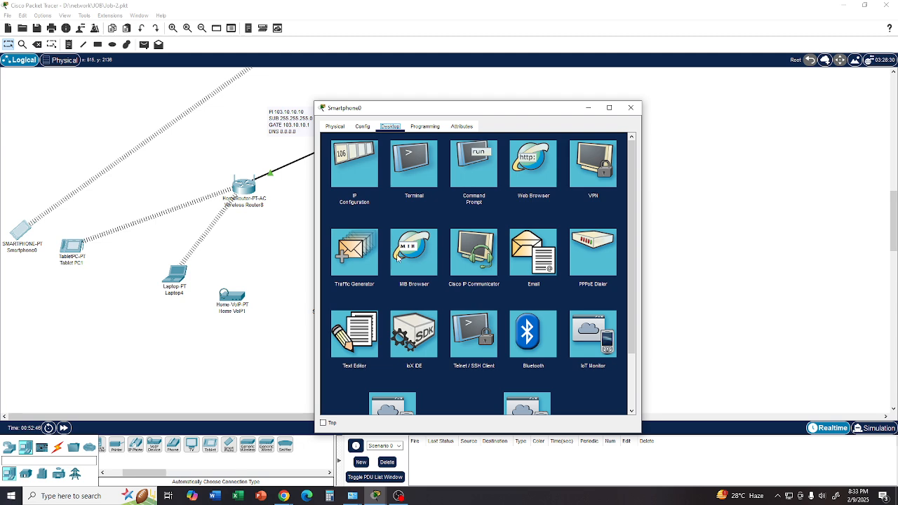
pyautogui.click(354, 175)
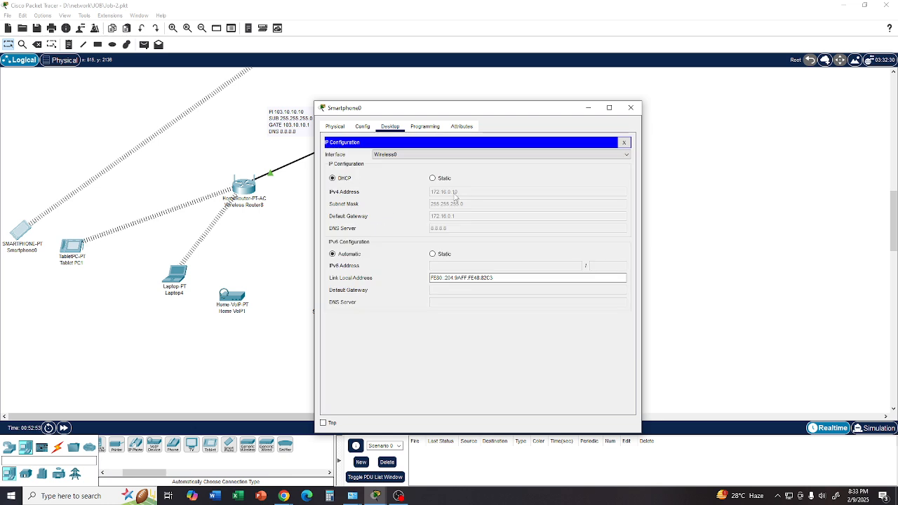
# - Set the smartphone's Wireless0 interface to SSID R100 with WPA2-PSK authentication, enter the pass phrase and close its window
pyautogui.click(335, 126)
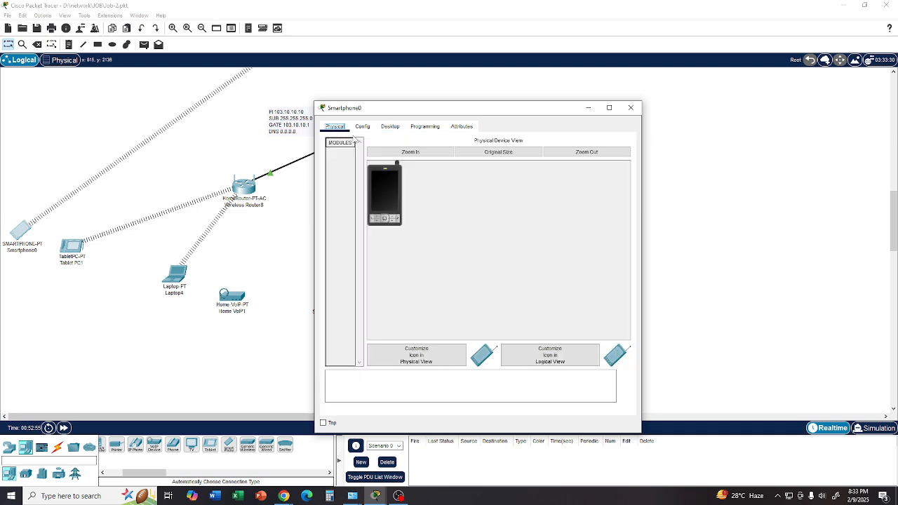
pyautogui.click(362, 127)
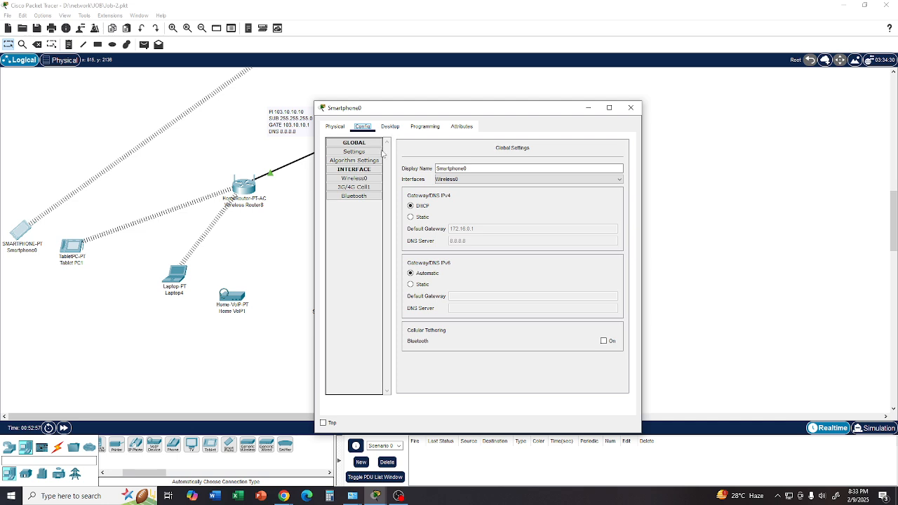
pyautogui.click(382, 180)
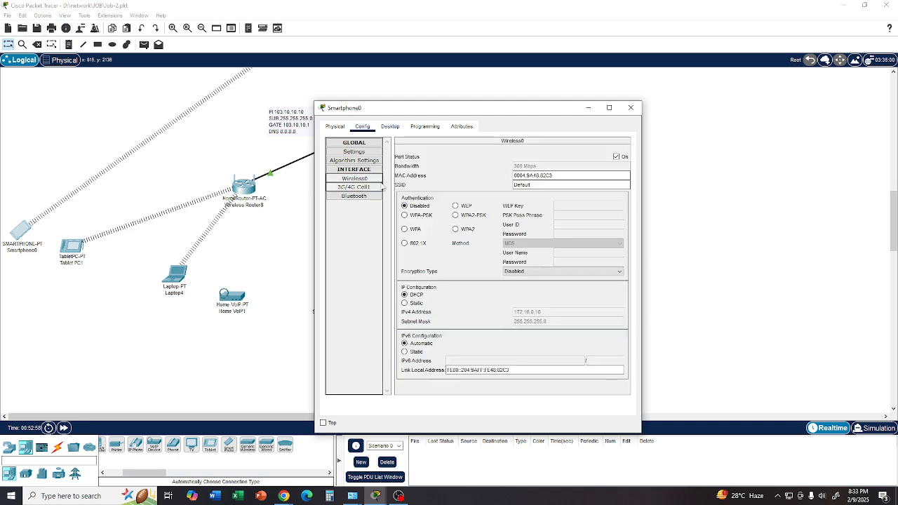
pyautogui.doubleClick(530, 186)
pyautogui.write('R100')
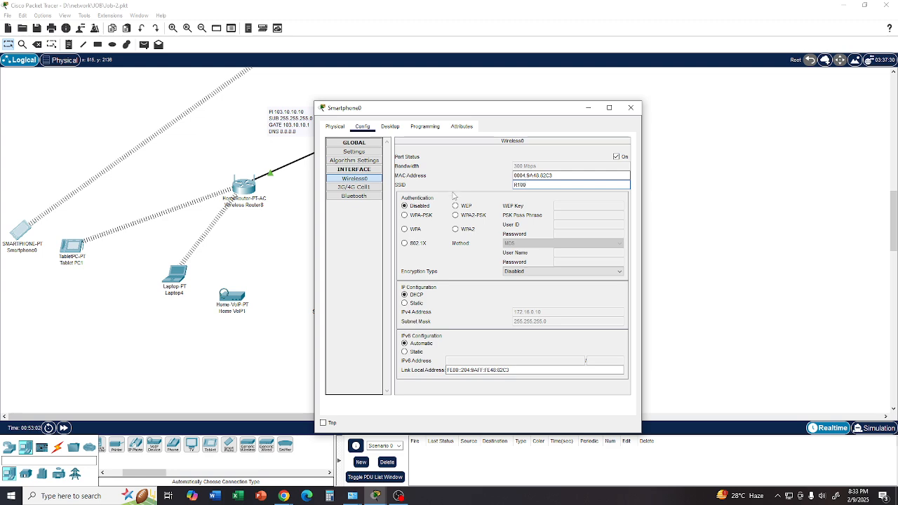
pyautogui.click(456, 215)
pyautogui.click(583, 216)
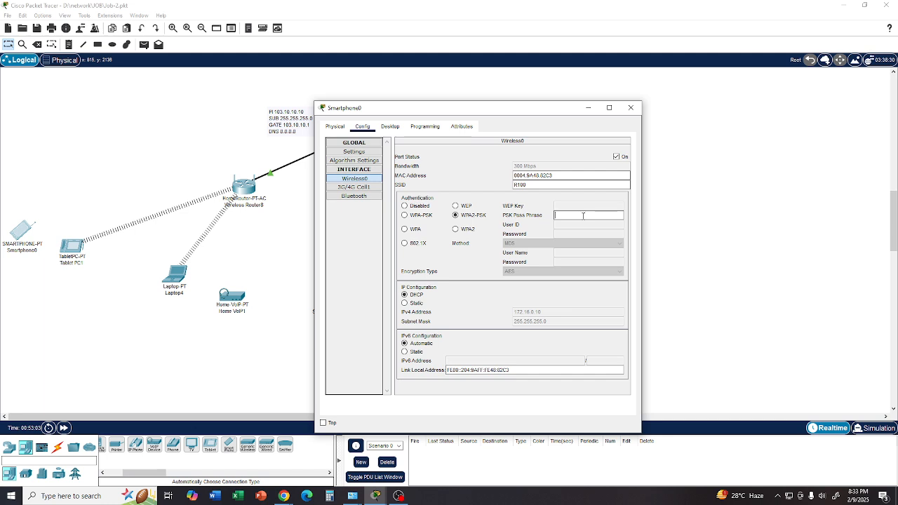
pyautogui.write('12345678')
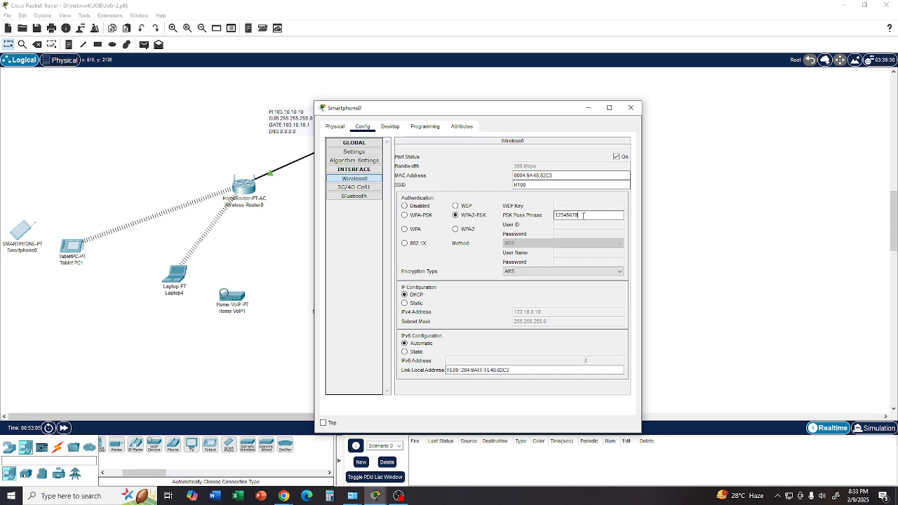
pyautogui.click(631, 107)
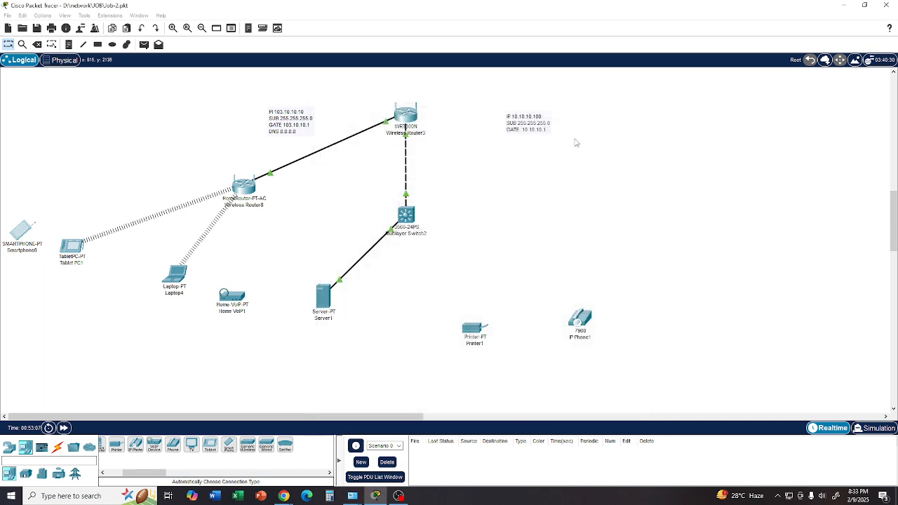
# - Move the tablet closer to the laptop and the smartphone closer to the tablet, and check the tablet's device details
pyautogui.moveTo(63, 253); pyautogui.dragTo(106, 263)
pyautogui.moveTo(22, 237); pyautogui.dragTo(61, 250)
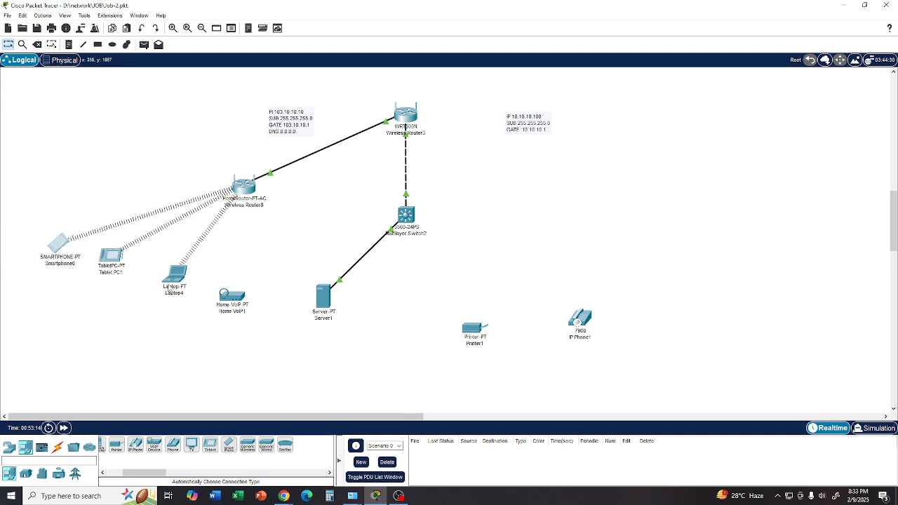
pyautogui.moveTo(166, 290)
pyautogui.moveTo(322, 295)
pyautogui.moveTo(324, 317)
pyautogui.moveTo(105, 268)
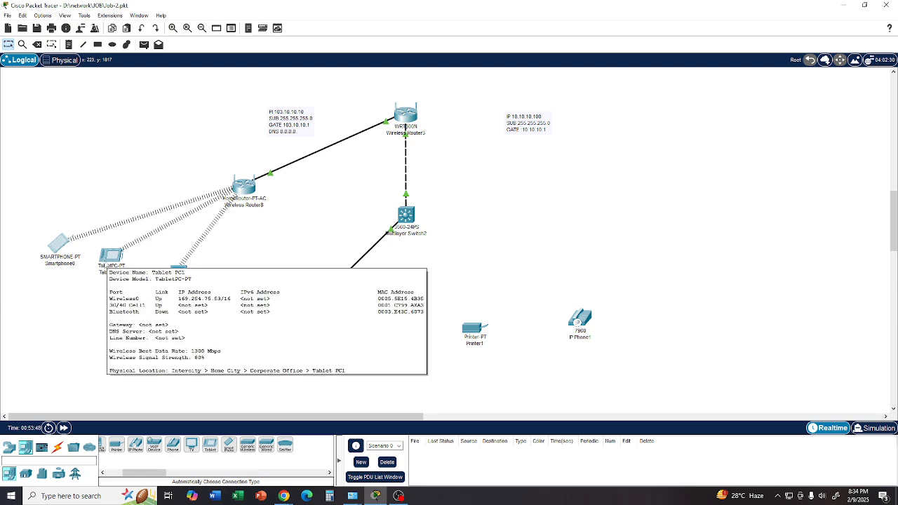
pyautogui.moveTo(62, 255)
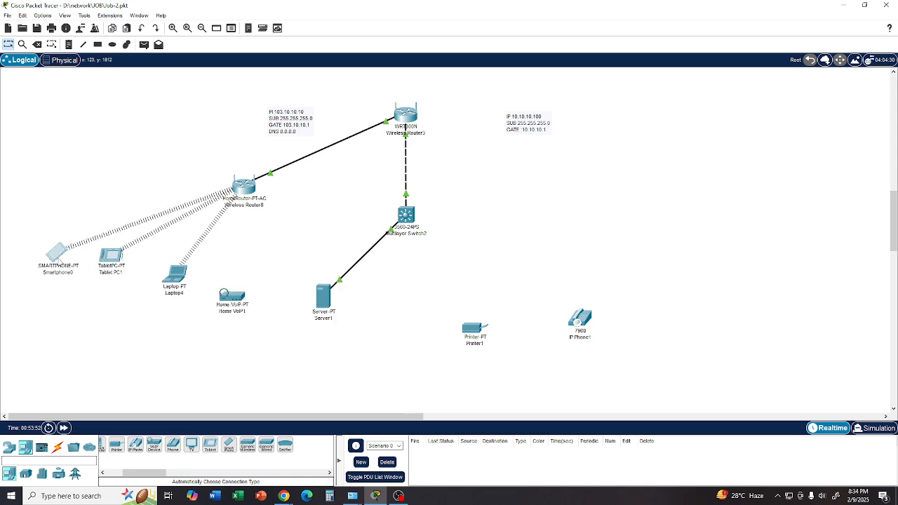
pyautogui.moveTo(116, 261); pyautogui.dragTo(115, 268)
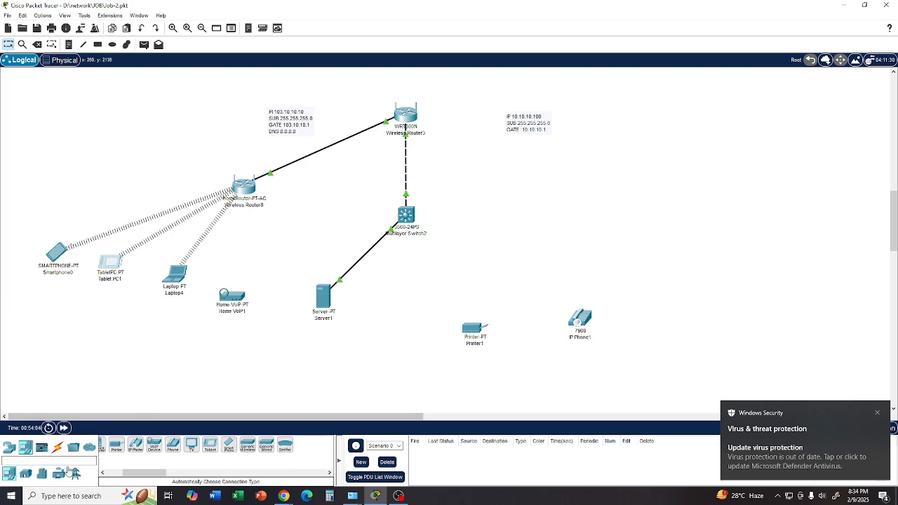
# - Place a Garage Door from the home devices between the server and the printer
pyautogui.moveTo(152, 477); pyautogui.dragTo(136, 477)
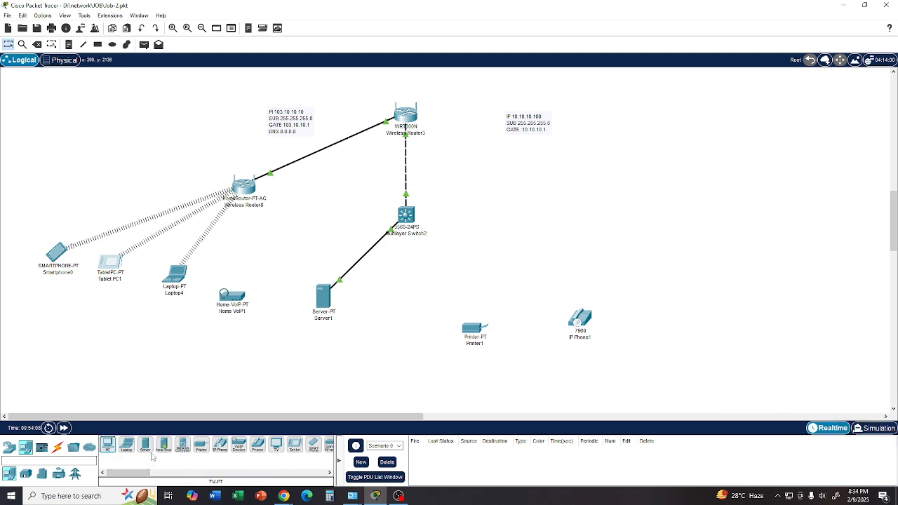
pyautogui.click(26, 475)
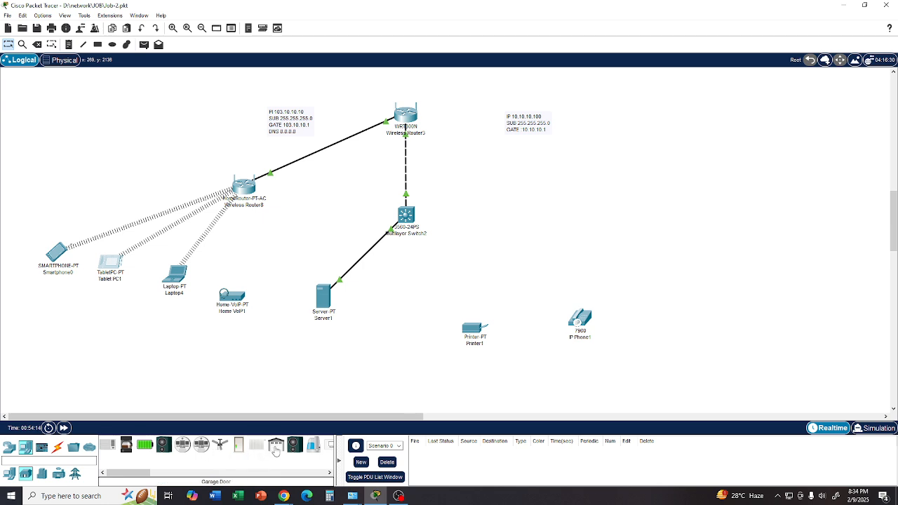
pyautogui.moveTo(275, 448); pyautogui.dragTo(407, 328)
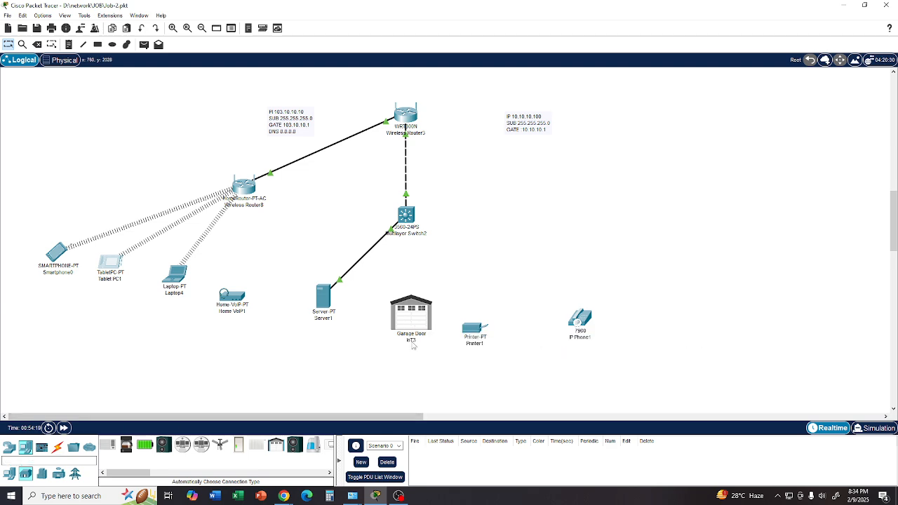
# - Set the garage door's Wireless0 interface to SSID R100 with WPA2-PSK authentication, enter the pass phrase and close its window
pyautogui.click(411, 316)
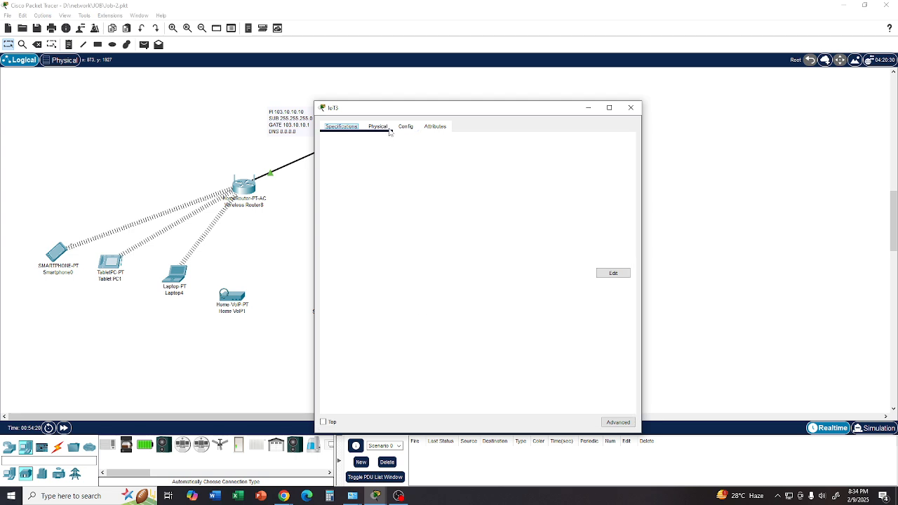
pyautogui.click(386, 128)
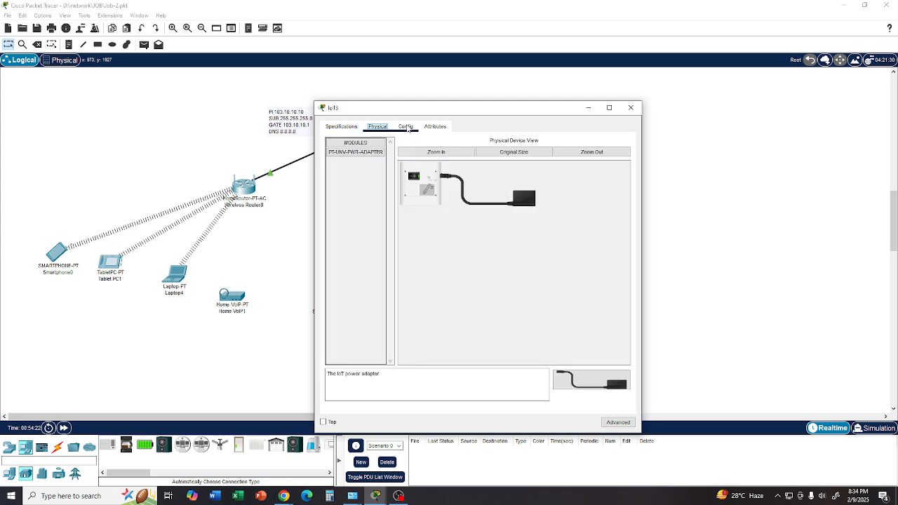
pyautogui.click(406, 127)
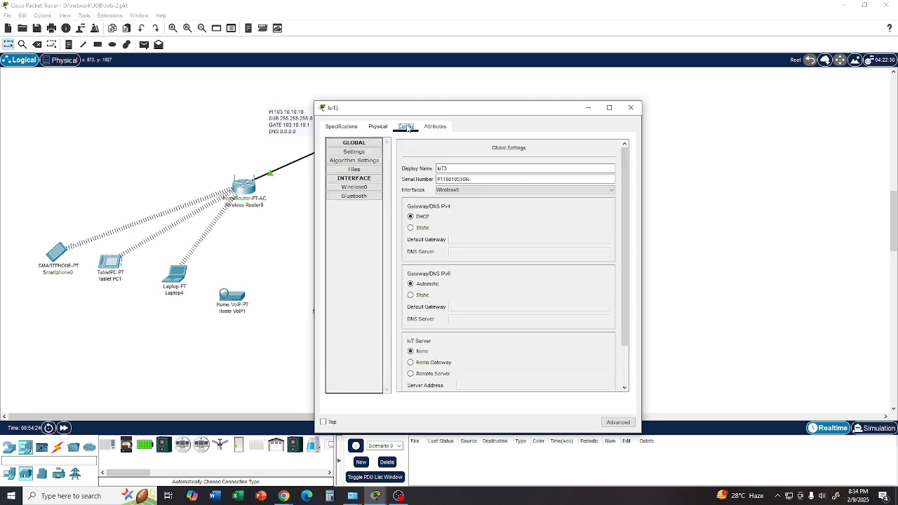
pyautogui.click(355, 187)
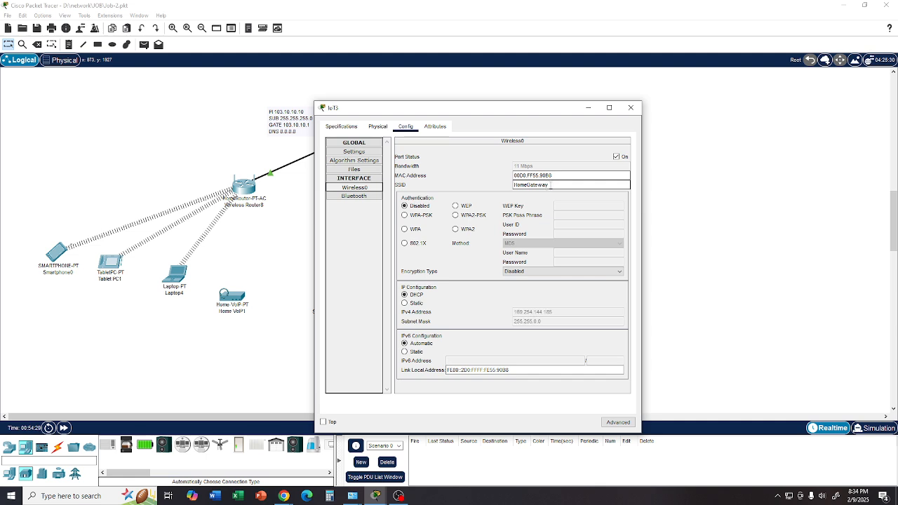
pyautogui.doubleClick(550, 185)
pyautogui.write('R100')
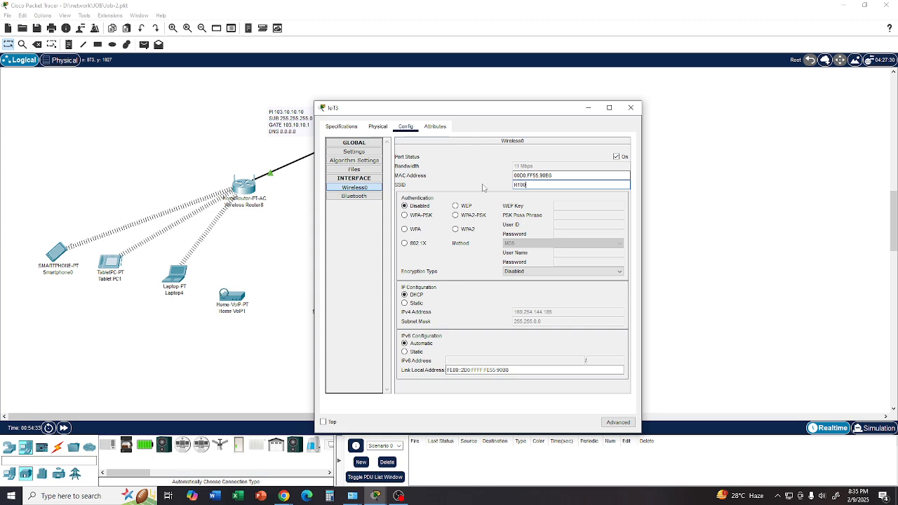
pyautogui.click(456, 215)
pyautogui.click(572, 215)
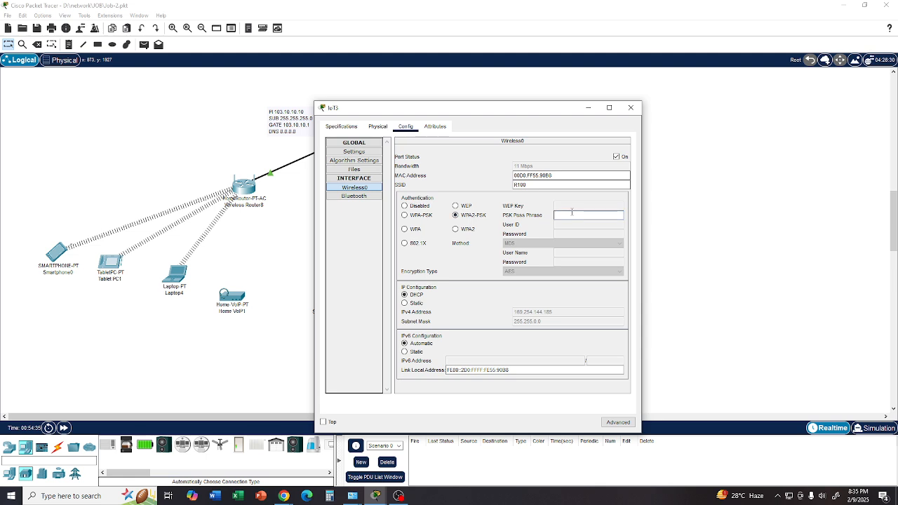
pyautogui.write('12345678')
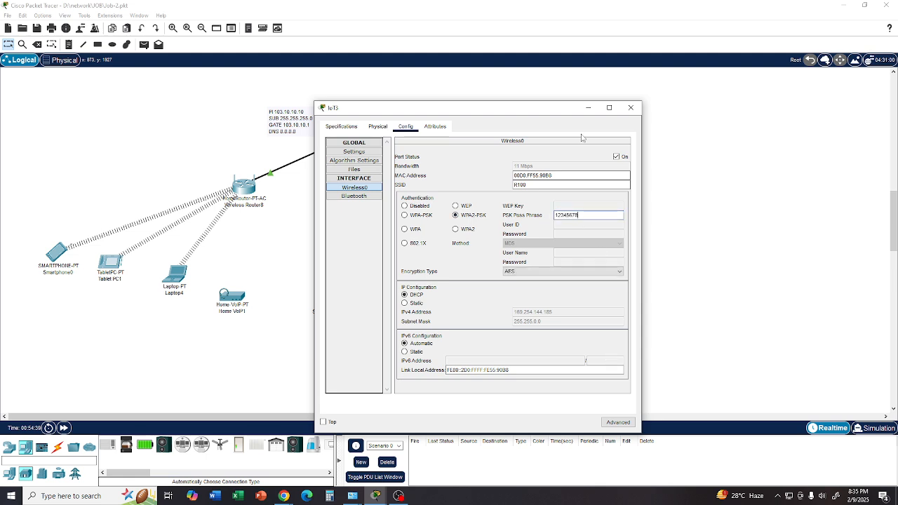
pyautogui.click(630, 107)
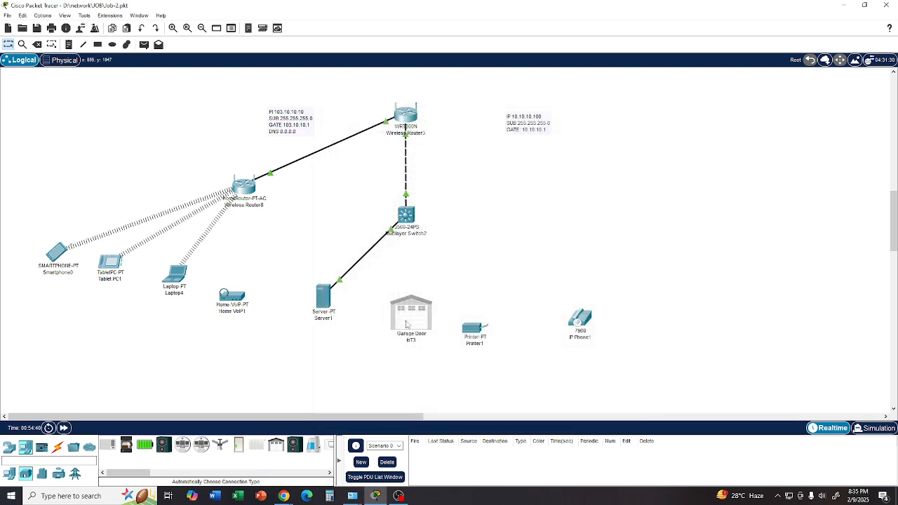
# - Swap the positions of the garage door and the Home VoIP device, and connect the VoIP device to the multilayer switch with an automatically chosen cable
pyautogui.moveTo(413, 321)
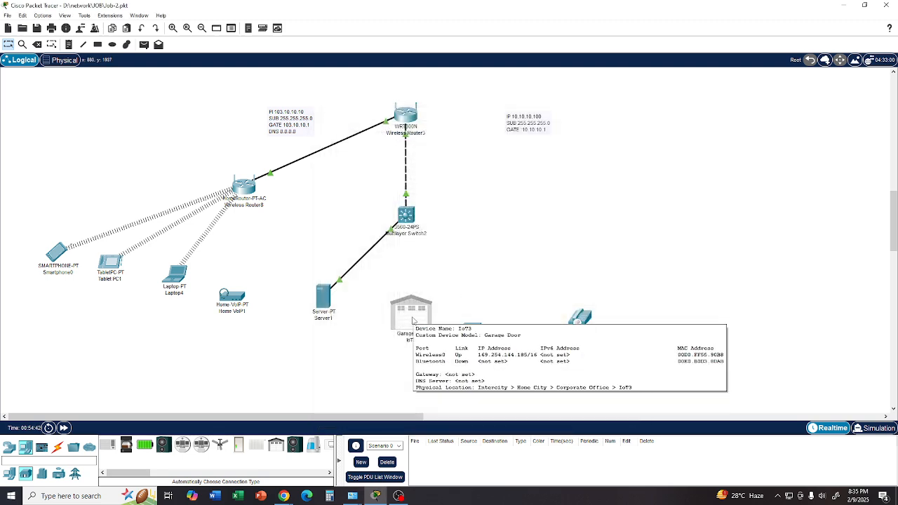
pyautogui.moveTo(413, 321)
pyautogui.mouseDown()
pyautogui.moveTo(228, 284)
pyautogui.moveTo(281, 291)
pyautogui.moveTo(228, 303)
pyautogui.moveTo(203, 332)
pyautogui.moveTo(378, 324)
pyautogui.moveTo(414, 311)
pyautogui.mouseUp()
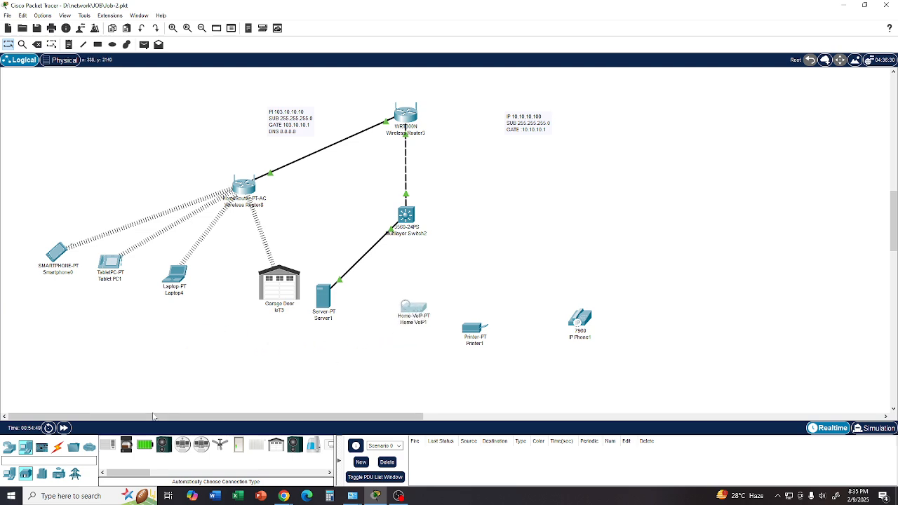
pyautogui.click(57, 447)
pyautogui.click(108, 446)
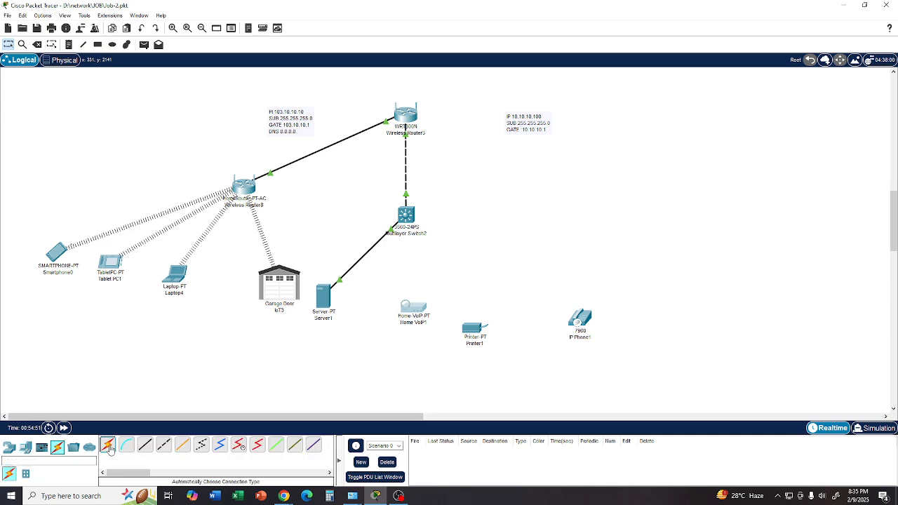
pyautogui.click(414, 309)
pyautogui.click(403, 219)
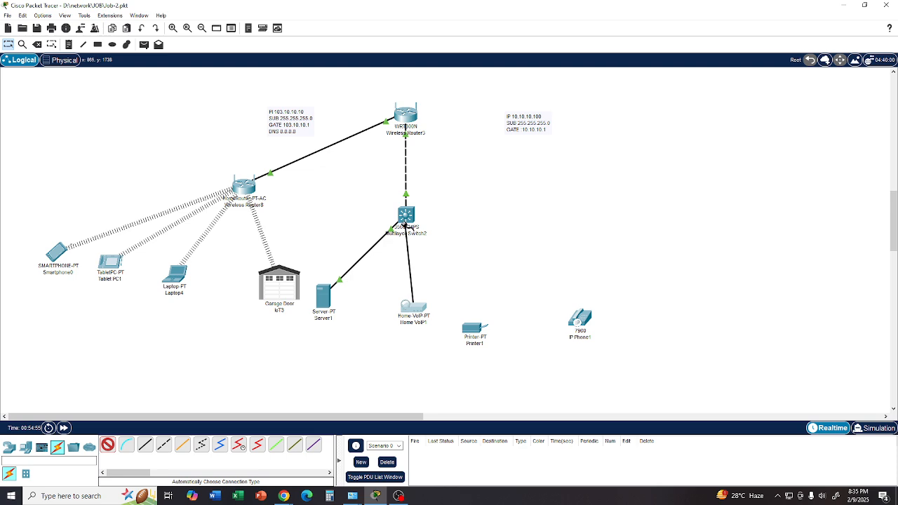
# - Look through the Home VoIP device's physical view, configuration and attributes, and close its window
pyautogui.click(411, 307)
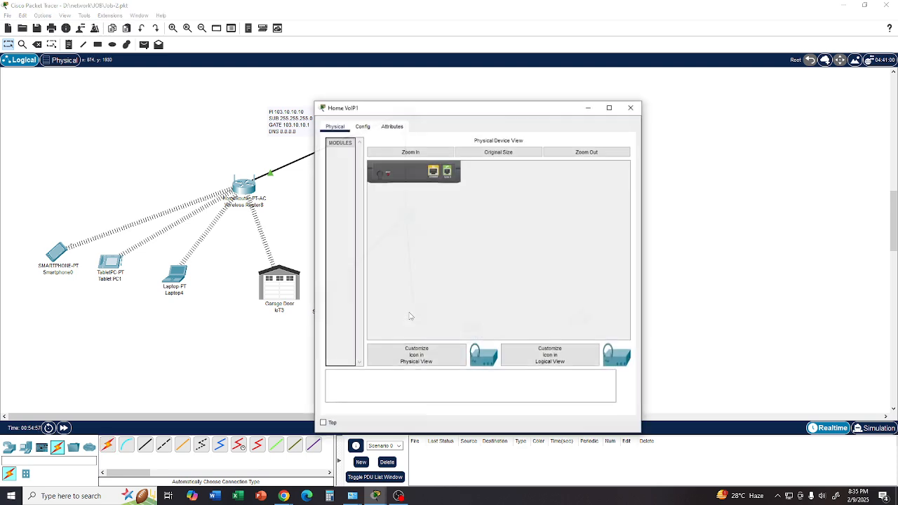
pyautogui.click(362, 127)
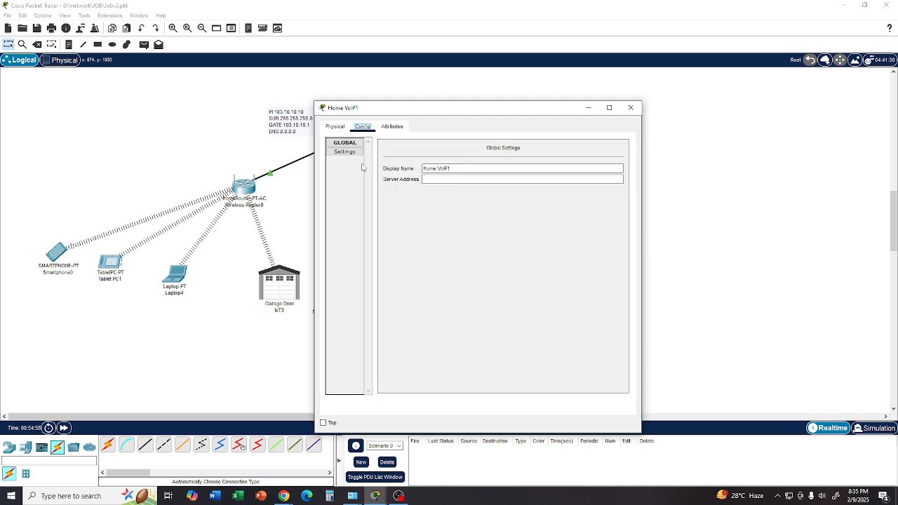
pyautogui.click(389, 127)
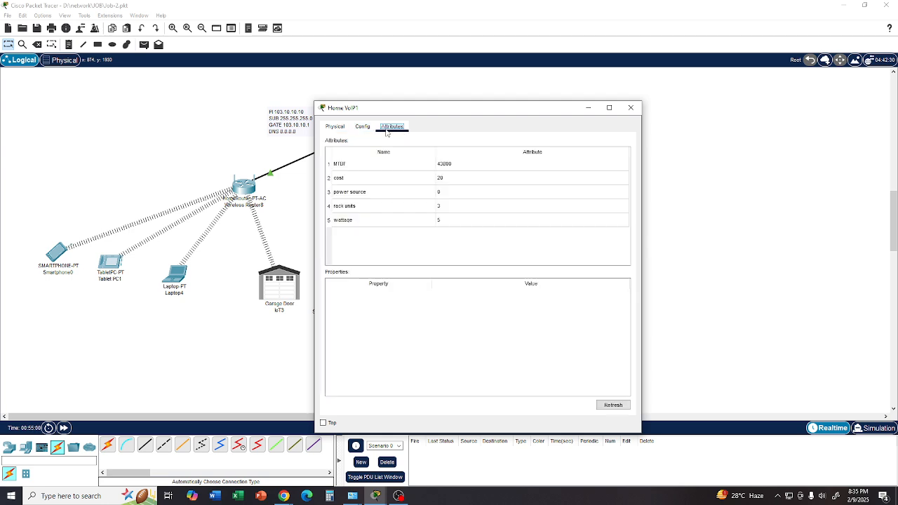
pyautogui.click(362, 127)
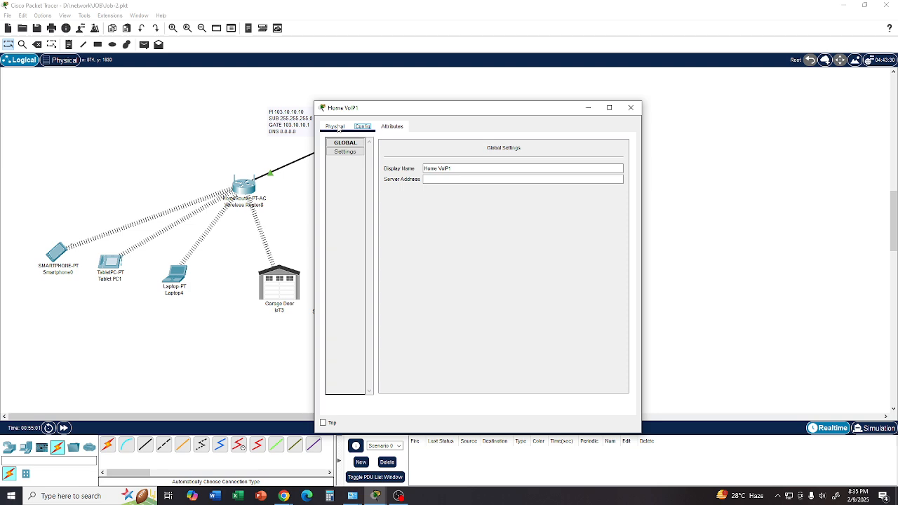
pyautogui.click(336, 127)
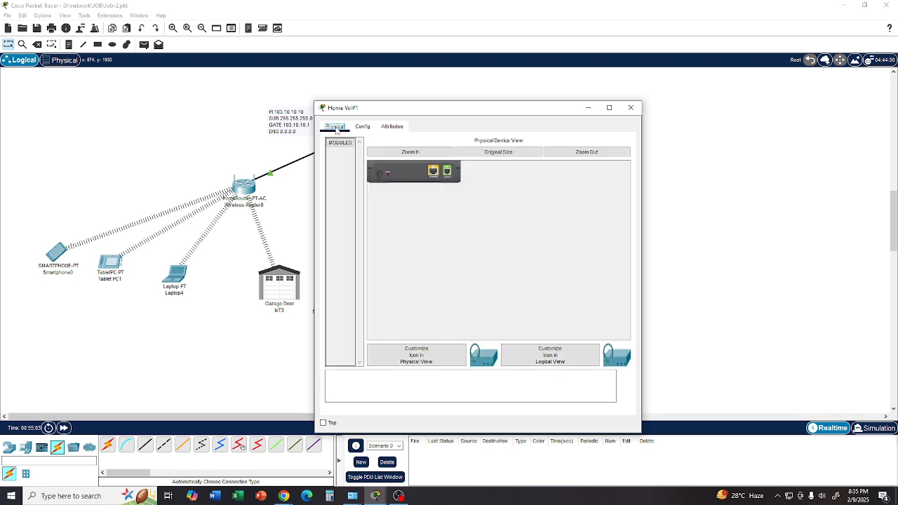
pyautogui.click(631, 108)
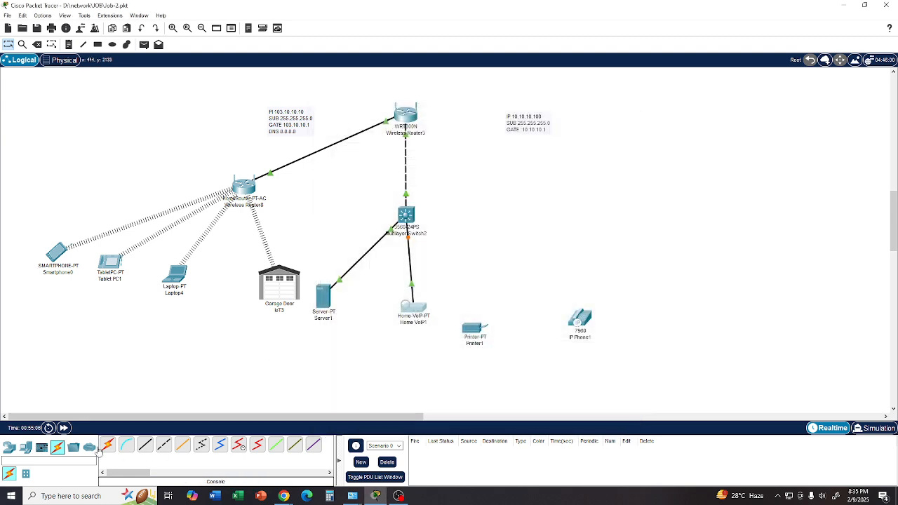
# - Place a PC below the Home VoIP device and try to connect the two with an automatically chosen cable
pyautogui.click(25, 447)
pyautogui.moveTo(109, 454); pyautogui.dragTo(372, 368)
pyautogui.click(58, 447)
pyautogui.click(108, 445)
pyautogui.click(370, 369)
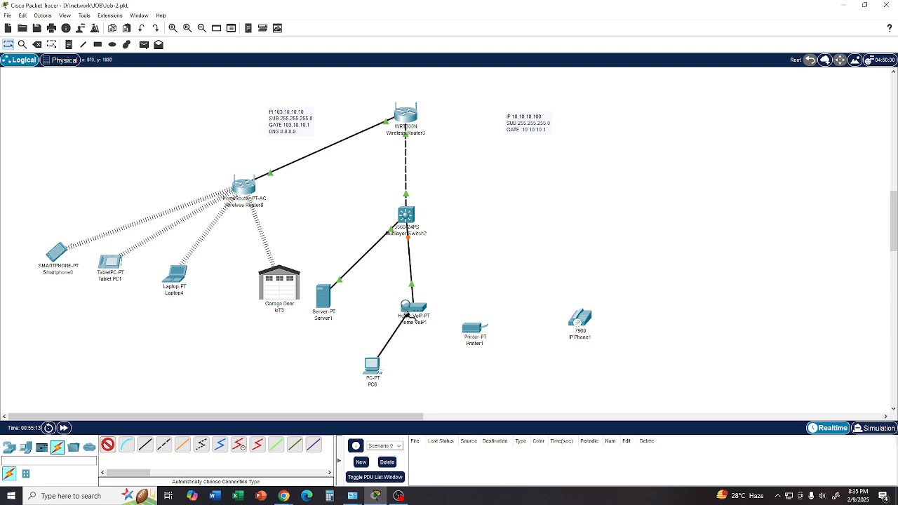
pyautogui.click(413, 309)
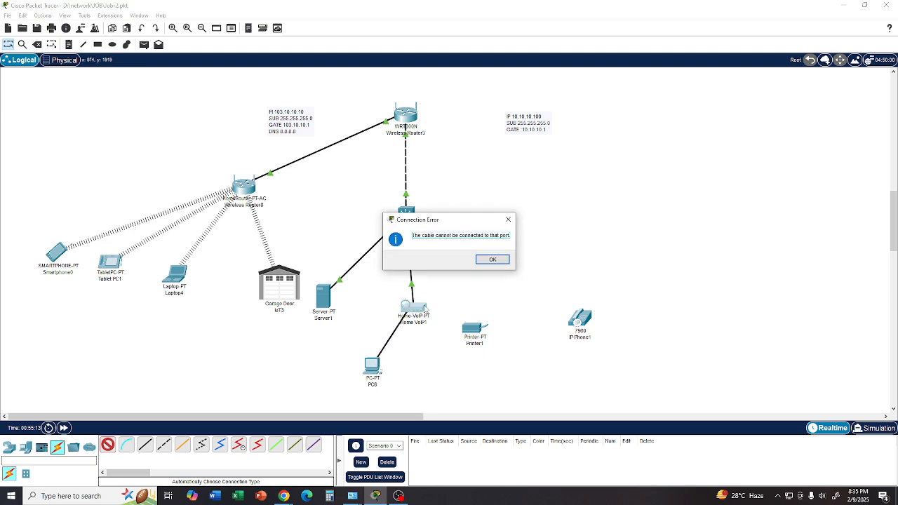
pyautogui.click(492, 260)
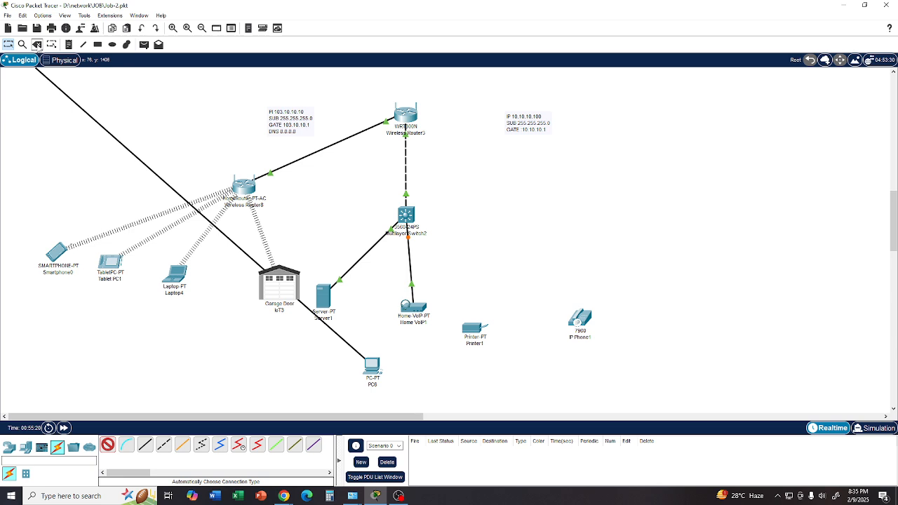
pyautogui.click(36, 44)
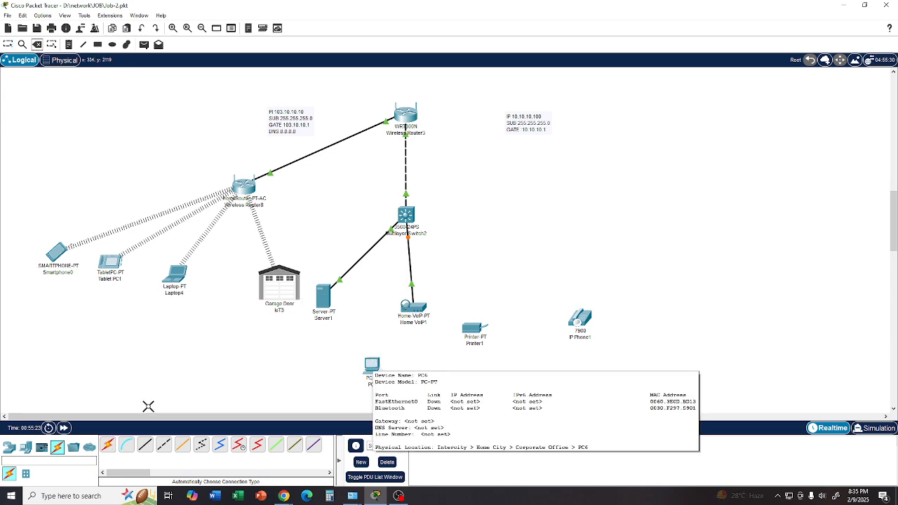
# - Try to attach an automatically chosen cable to the printer, cancel it, and check the printer's physical modules
pyautogui.click(115, 447)
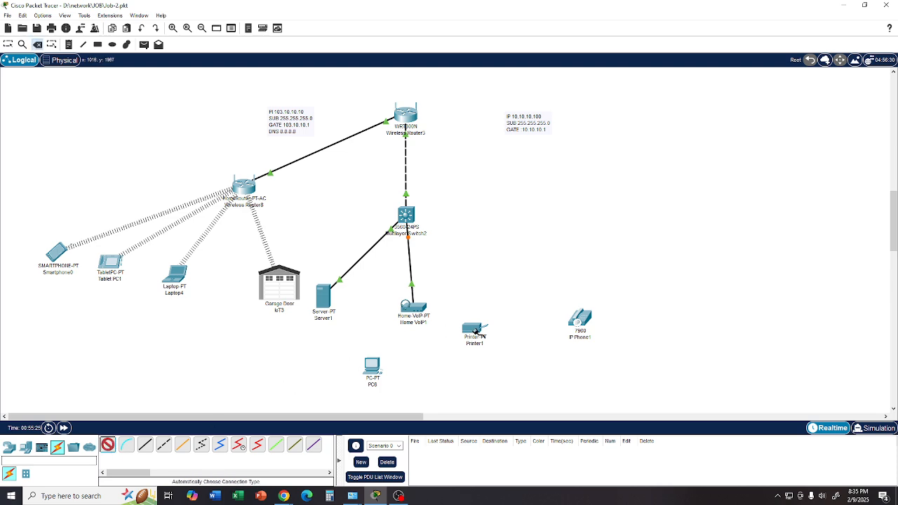
pyautogui.click(475, 328)
pyautogui.click(474, 327)
pyautogui.click(493, 260)
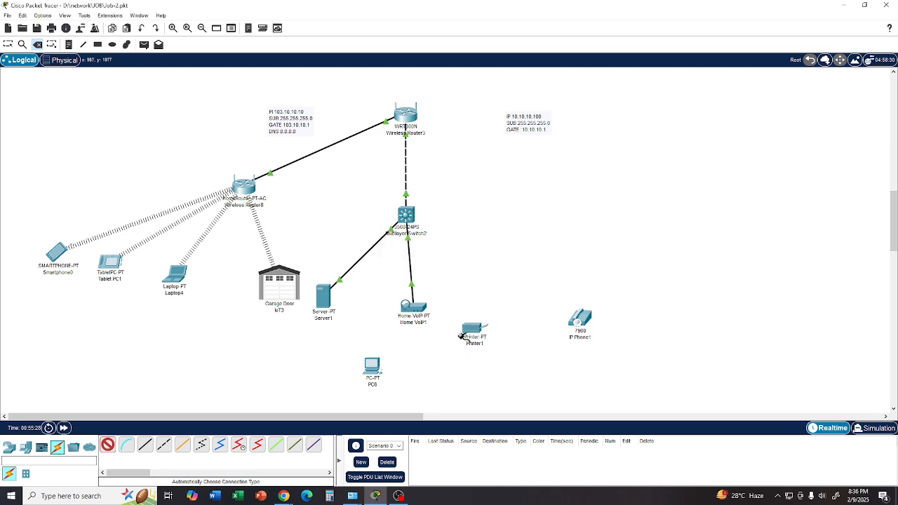
pyautogui.press('Escape')
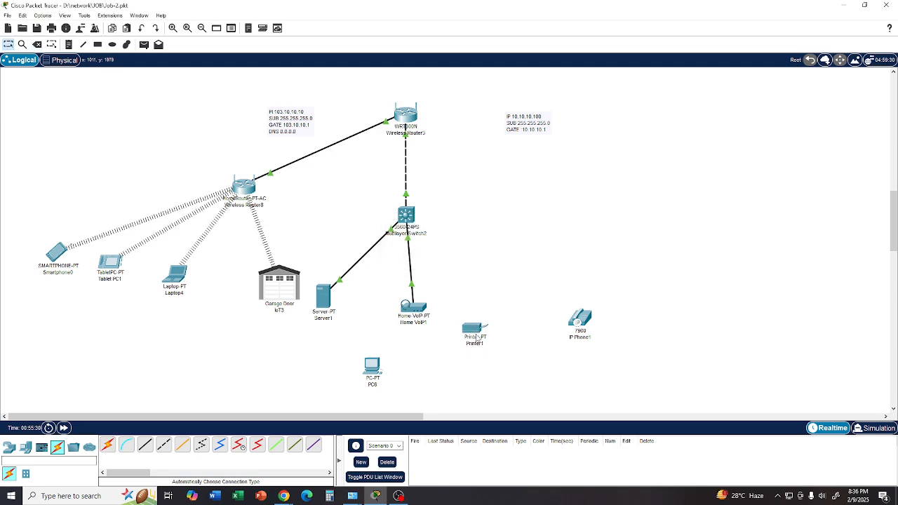
pyautogui.click(473, 329)
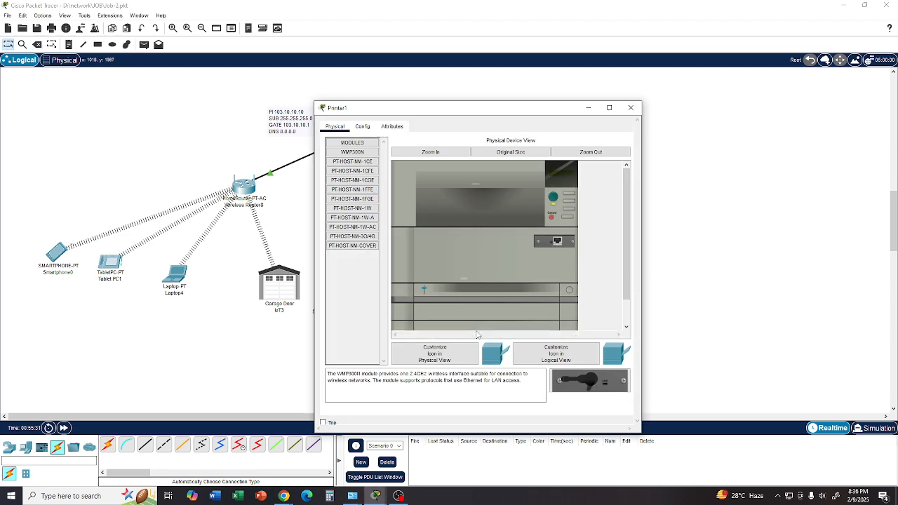
pyautogui.click(631, 108)
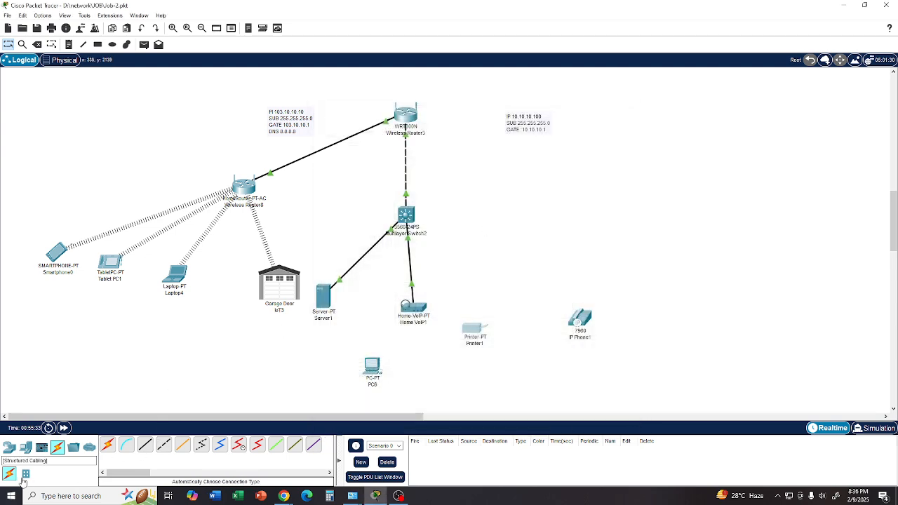
# - Place a second HomeRouter-PT-AC wireless router to the right of the multilayer switch
pyautogui.click(9, 447)
pyautogui.click(58, 474)
pyautogui.click(220, 447)
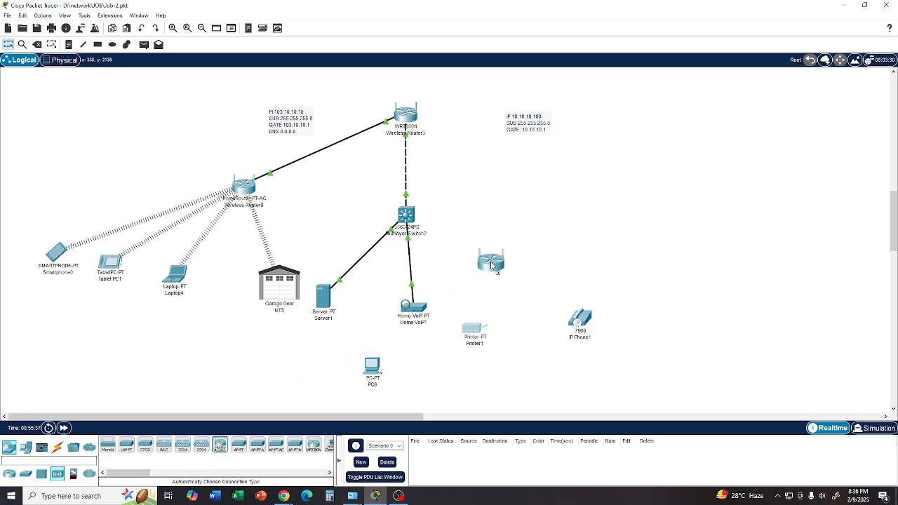
pyautogui.click(558, 230)
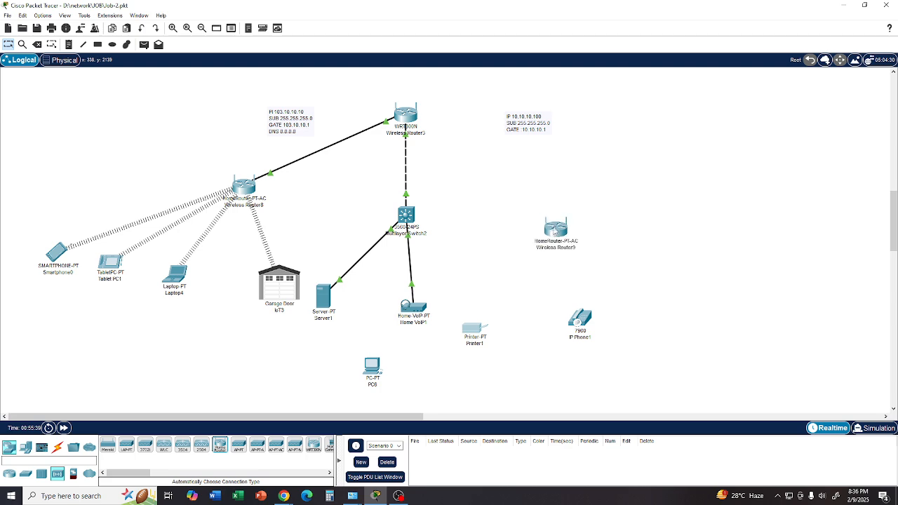
# - Connect the new home router to the multilayer switch with an automatically chosen cable, and move the printer closer to that router
pyautogui.click(57, 449)
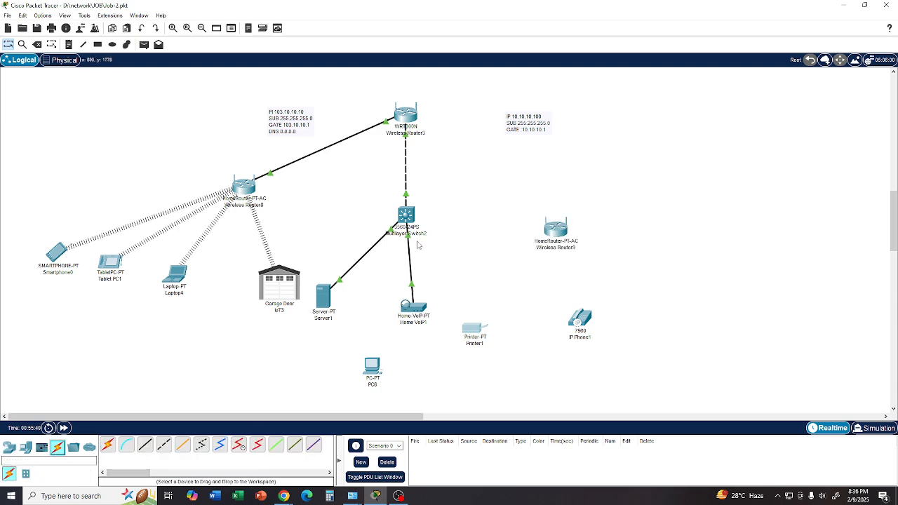
pyautogui.click(107, 445)
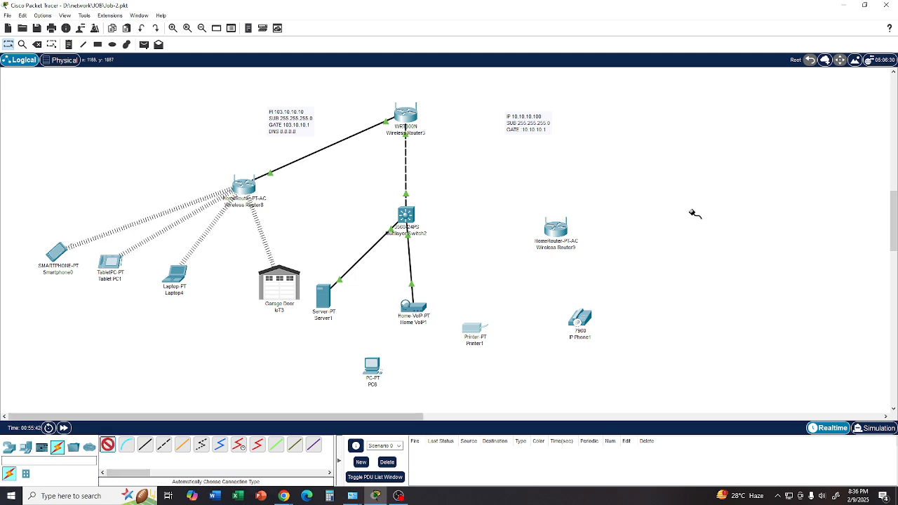
pyautogui.click(539, 230)
pyautogui.click(409, 216)
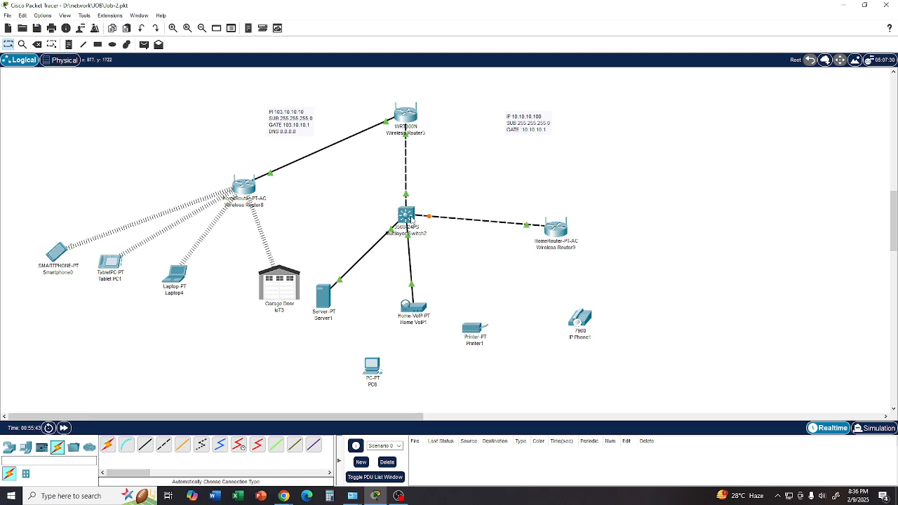
pyautogui.moveTo(476, 336); pyautogui.dragTo(508, 308)
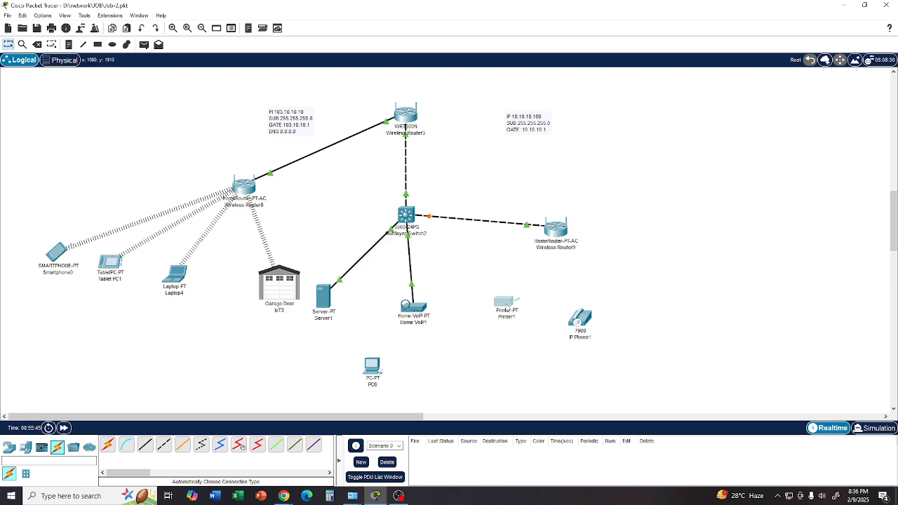
pyautogui.moveTo(561, 238); pyautogui.dragTo(566, 231)
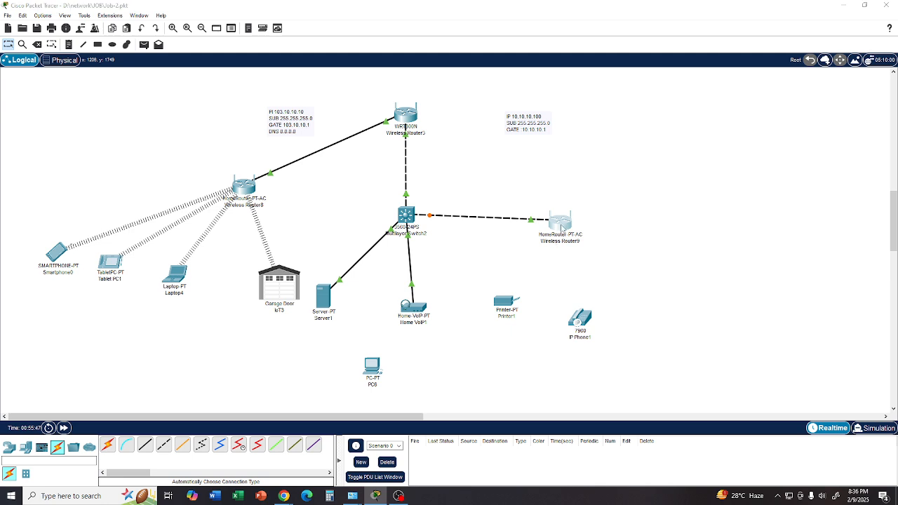
# - Set the new home router's internet connection type to Wireless AP and save the settings
pyautogui.click(561, 229)
pyautogui.click(314, 127)
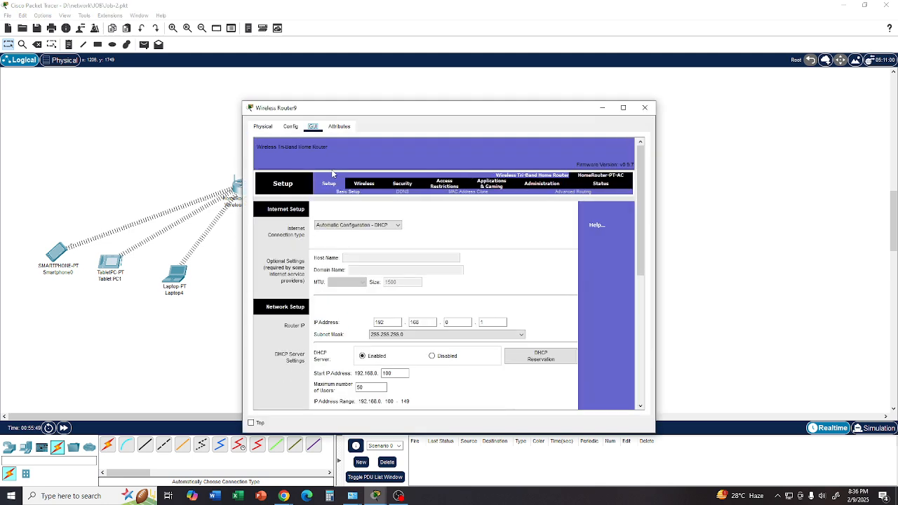
pyautogui.click(399, 226)
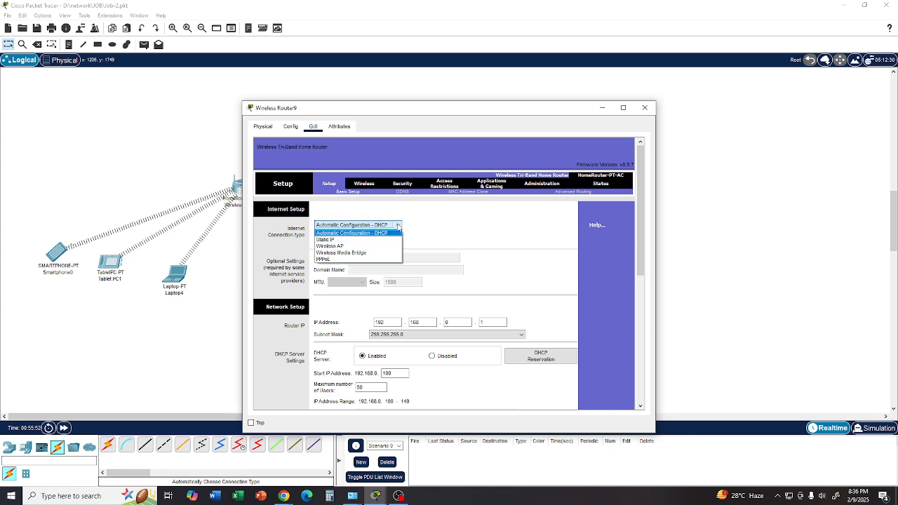
pyautogui.click(362, 247)
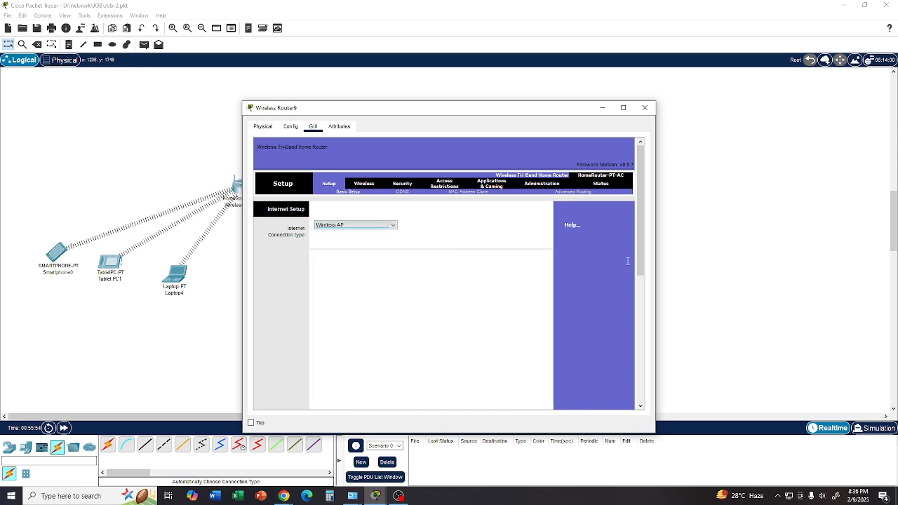
pyautogui.moveTo(642, 246); pyautogui.dragTo(619, 375)
pyautogui.click(450, 393)
# - Replace the new home router's 2.4 GHz network name (SSID) and save the basic wireless settings
pyautogui.click(359, 186)
pyautogui.moveTo(455, 256); pyautogui.dragTo(367, 256)
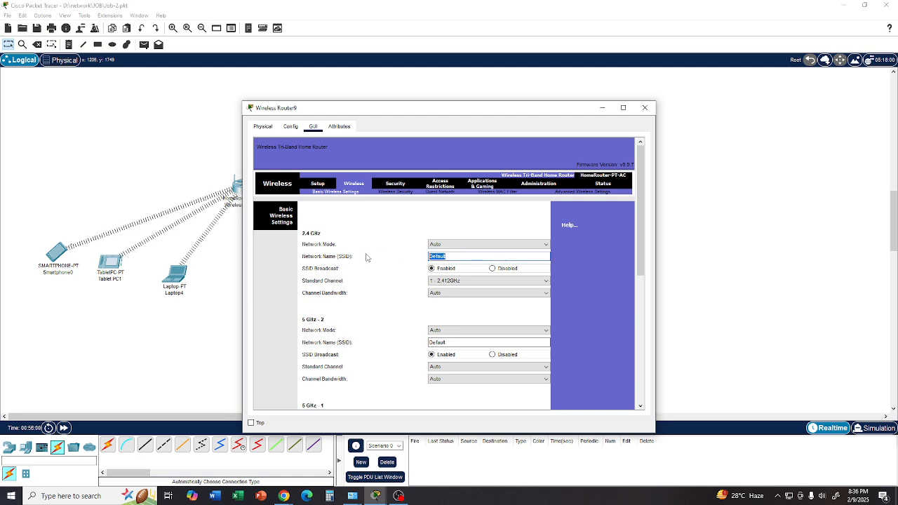
pyautogui.write('R200')
pyautogui.moveTo(642, 254); pyautogui.dragTo(623, 393)
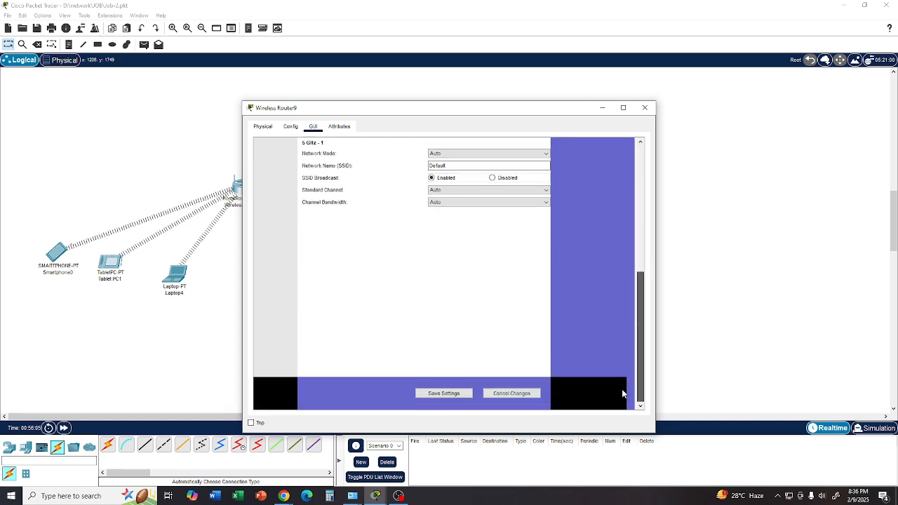
pyautogui.click(459, 393)
# - Set the new router's 2.4 GHz security mode to WPA2 Personal, enter the passphrase, save the settings and close its window
pyautogui.moveTo(641, 351); pyautogui.dragTo(647, 225)
pyautogui.click(401, 193)
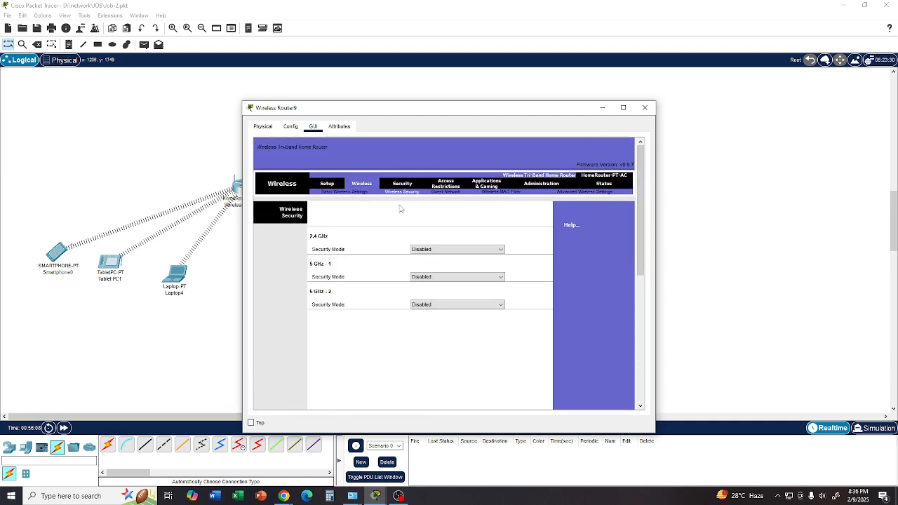
pyautogui.click(451, 250)
pyautogui.click(438, 287)
pyautogui.click(449, 273)
pyautogui.write('12345678')
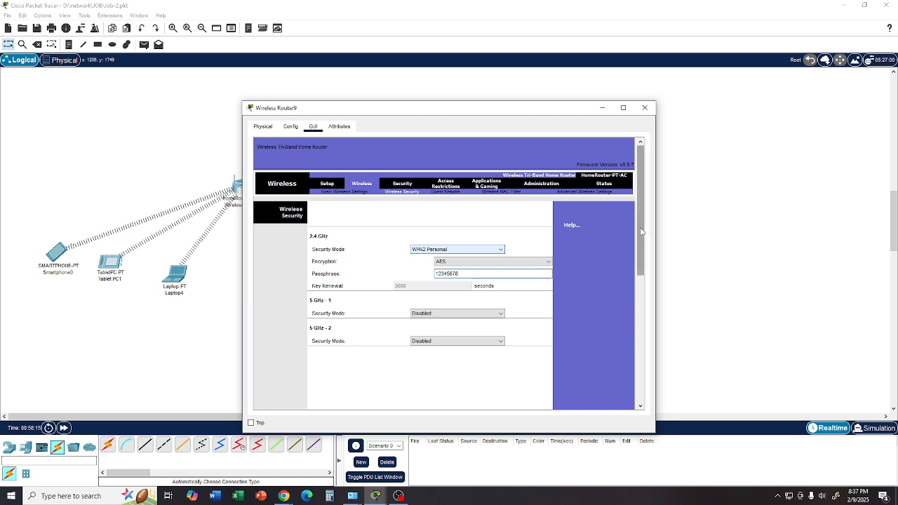
pyautogui.moveTo(640, 261); pyautogui.dragTo(638, 388)
pyautogui.click(449, 393)
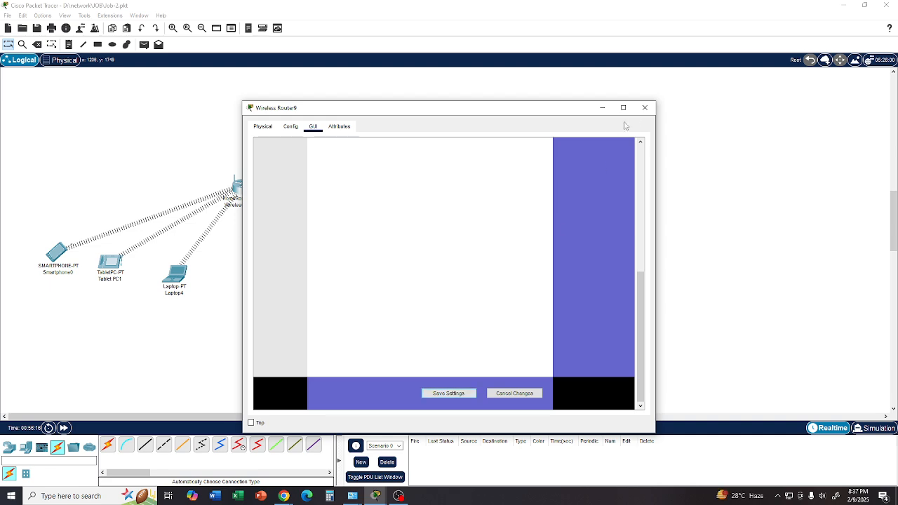
pyautogui.click(645, 108)
# - Replace the printer's wired network module with the WMP300N wireless module and power the printer on
pyautogui.moveTo(507, 304); pyautogui.dragTo(504, 312)
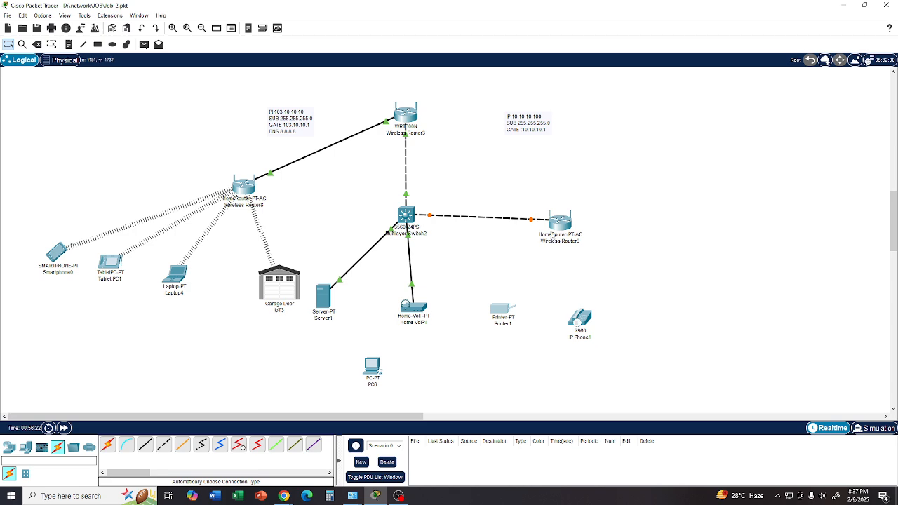
pyautogui.click(507, 312)
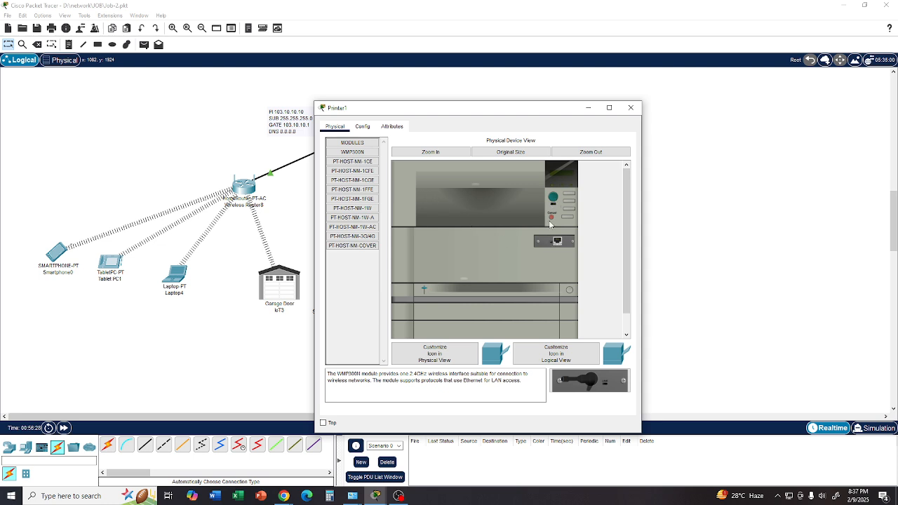
pyautogui.moveTo(557, 242); pyautogui.dragTo(361, 276)
pyautogui.moveTo(588, 382); pyautogui.dragTo(556, 239)
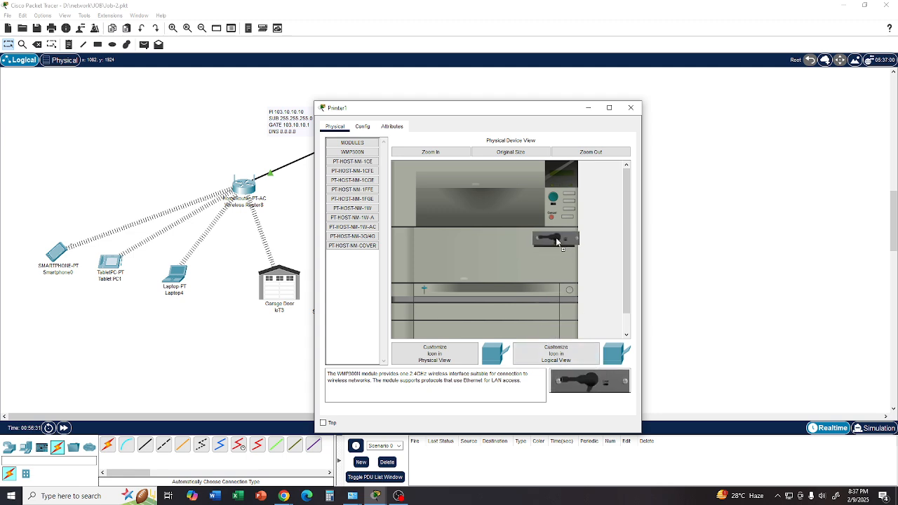
pyautogui.click(553, 217)
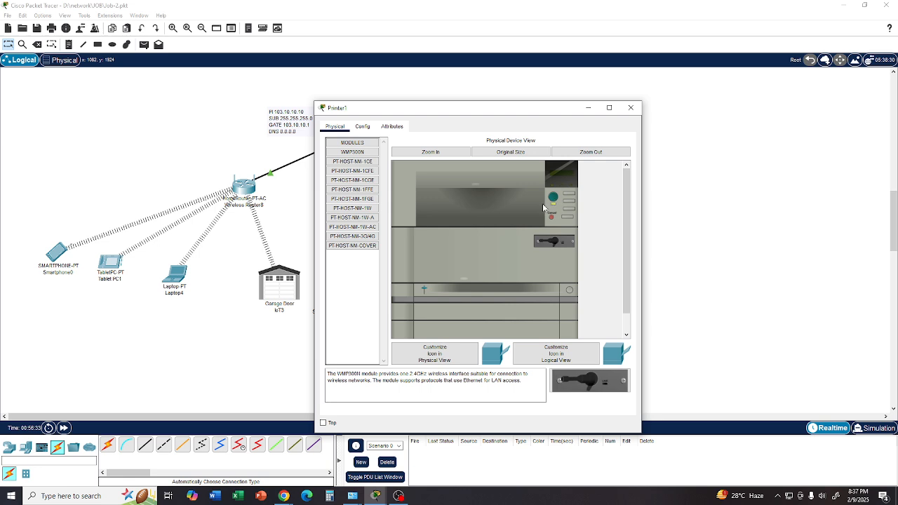
# - Set the printer's wireless interface to SSID R200 with WPA2-PSK authentication, enter the PSK pass phrase, and close the printer window
pyautogui.click(362, 127)
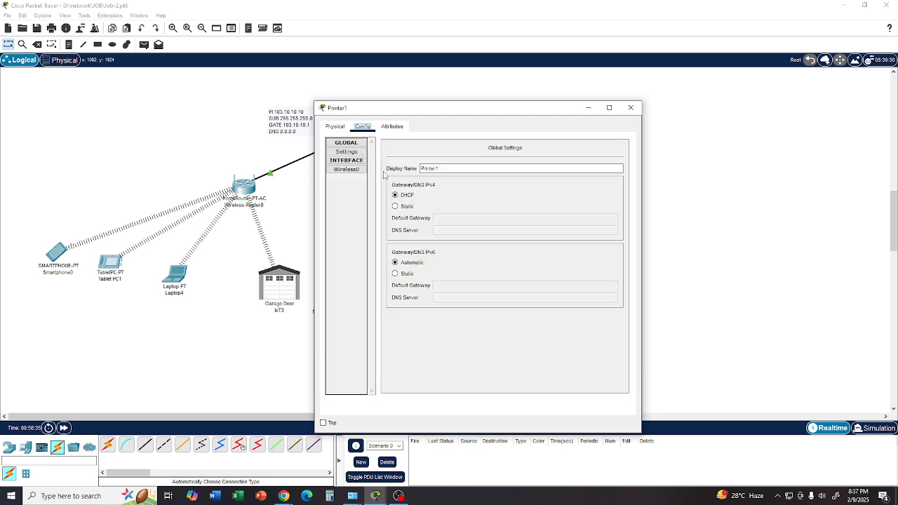
pyautogui.click(351, 170)
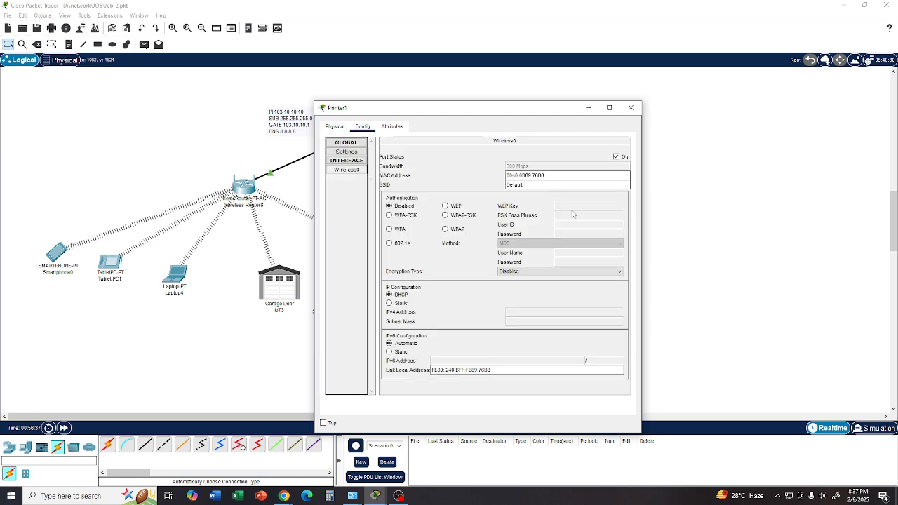
pyautogui.moveTo(527, 185); pyautogui.dragTo(465, 185)
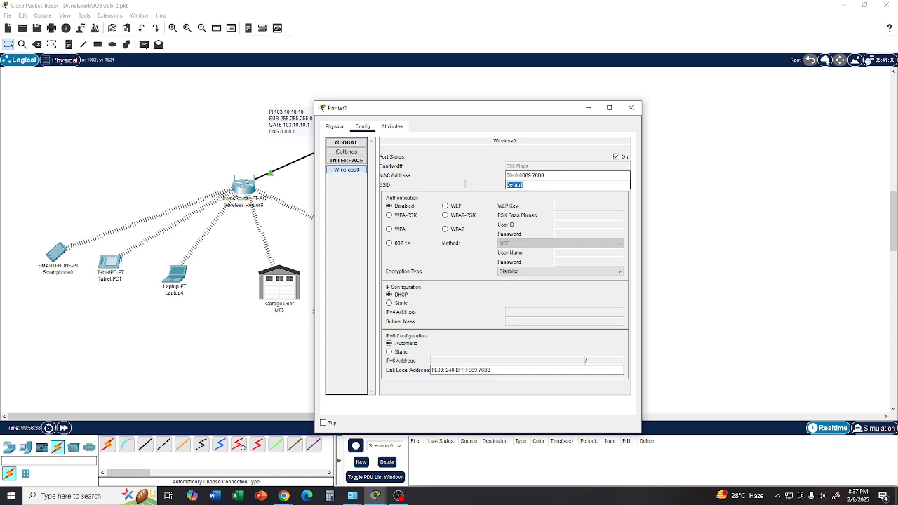
pyautogui.write('R200')
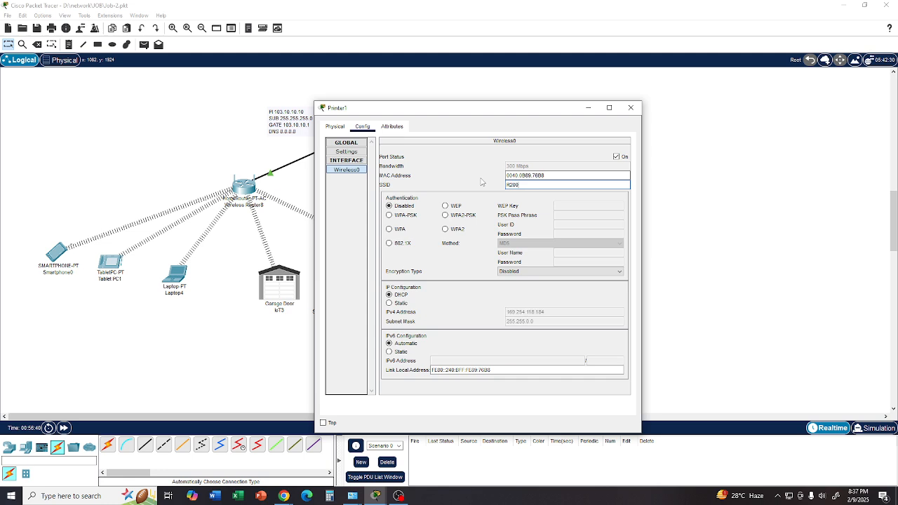
pyautogui.click(445, 216)
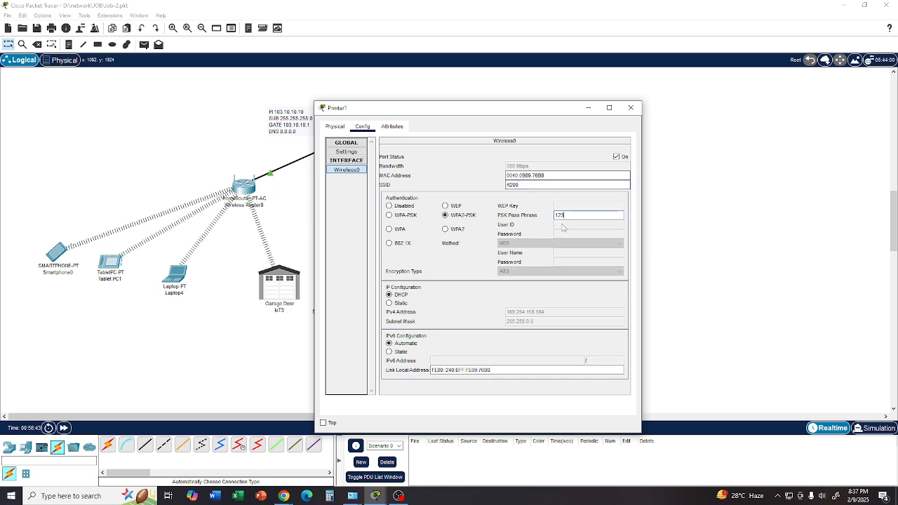
pyautogui.write('12345678')
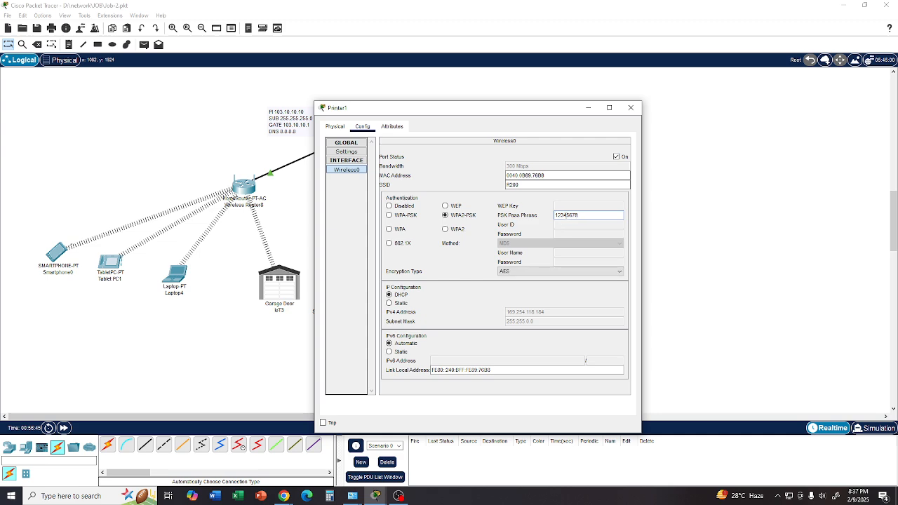
pyautogui.click(630, 107)
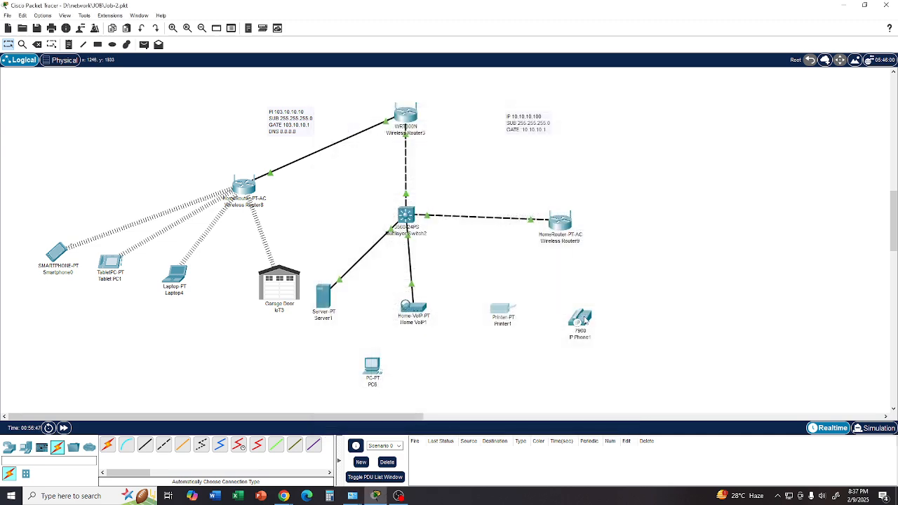
pyautogui.moveTo(582, 321)
pyautogui.click(37, 44)
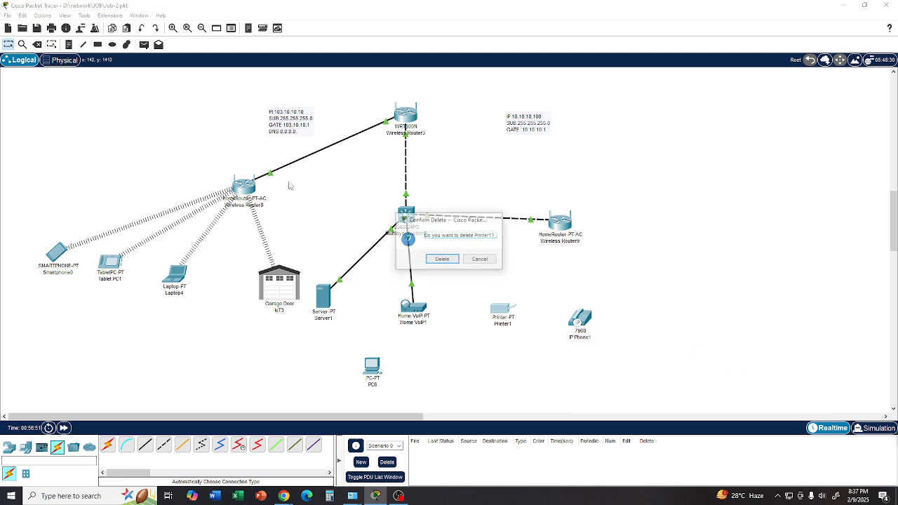
pyautogui.click(480, 259)
pyautogui.click(579, 322)
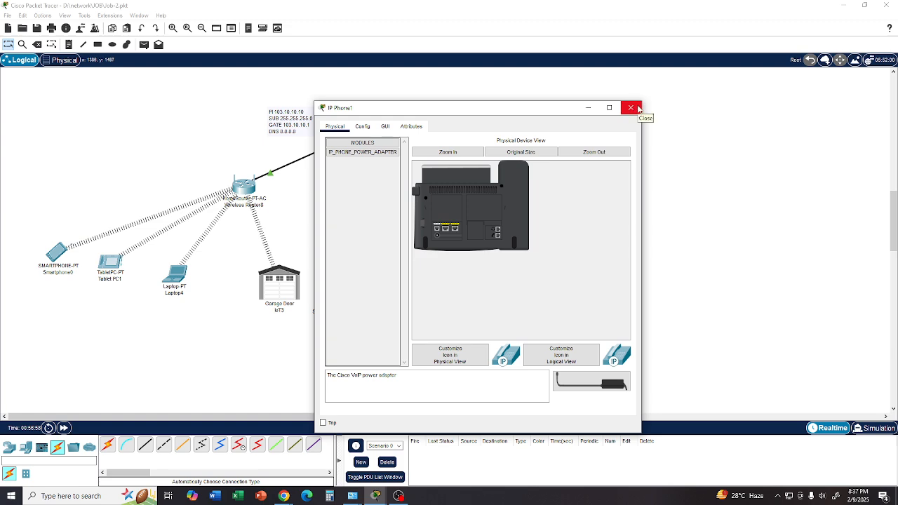
pyautogui.moveTo(526, 110); pyautogui.dragTo(684, 114)
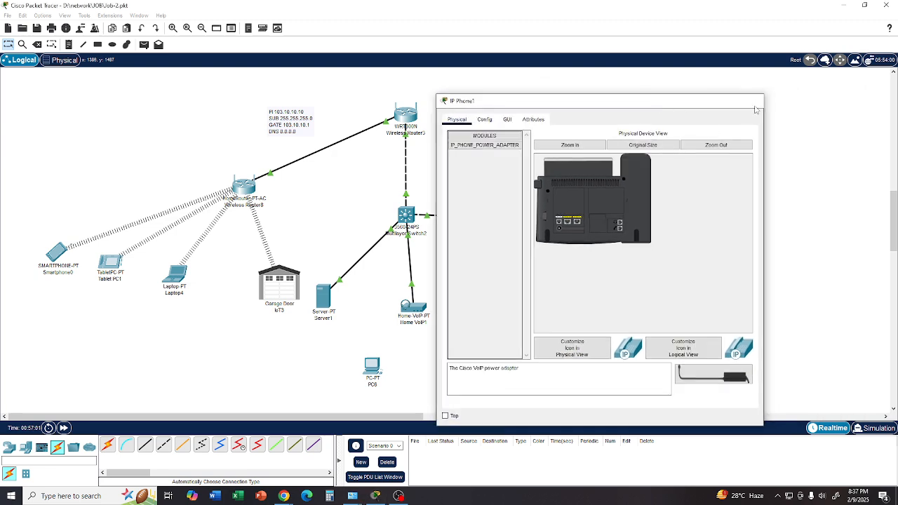
pyautogui.click(753, 101)
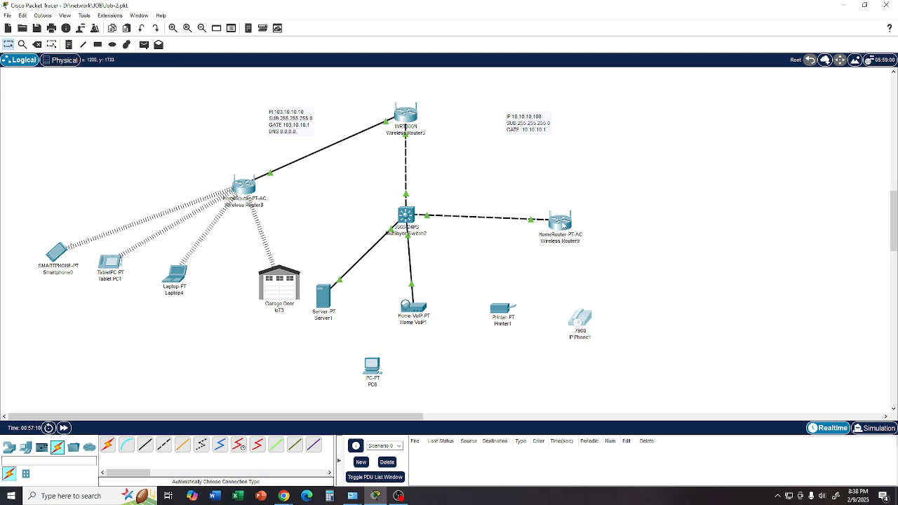
# - Compare the printer's SSID and authentication settings with the wireless and security settings of the home router beside it
pyautogui.click(503, 309)
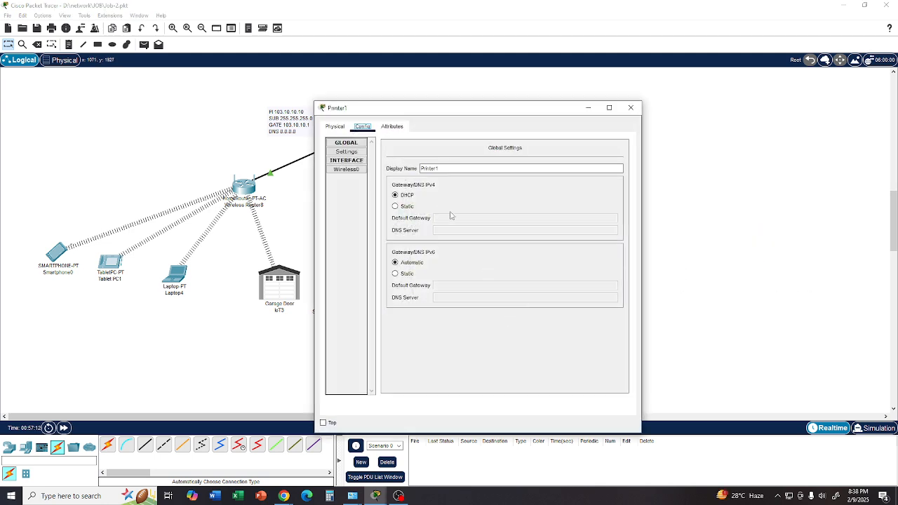
pyautogui.click(347, 170)
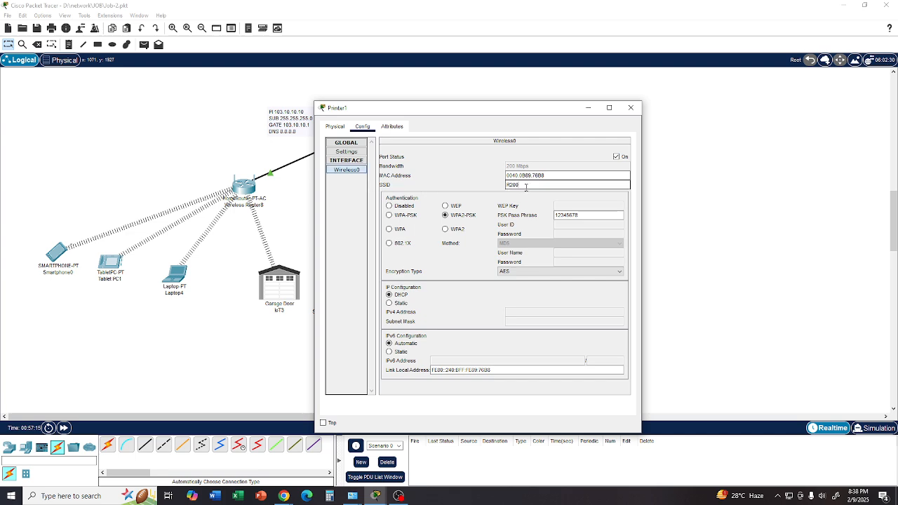
pyautogui.click(631, 107)
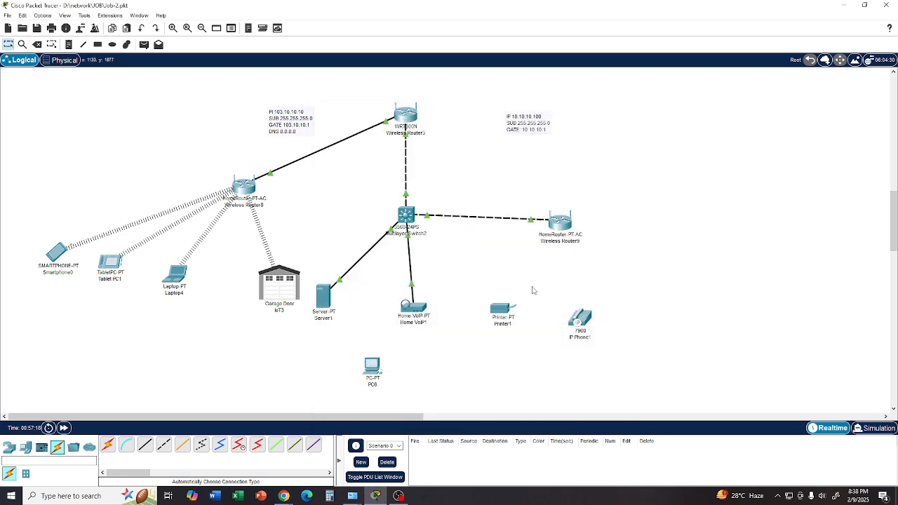
pyautogui.click(569, 232)
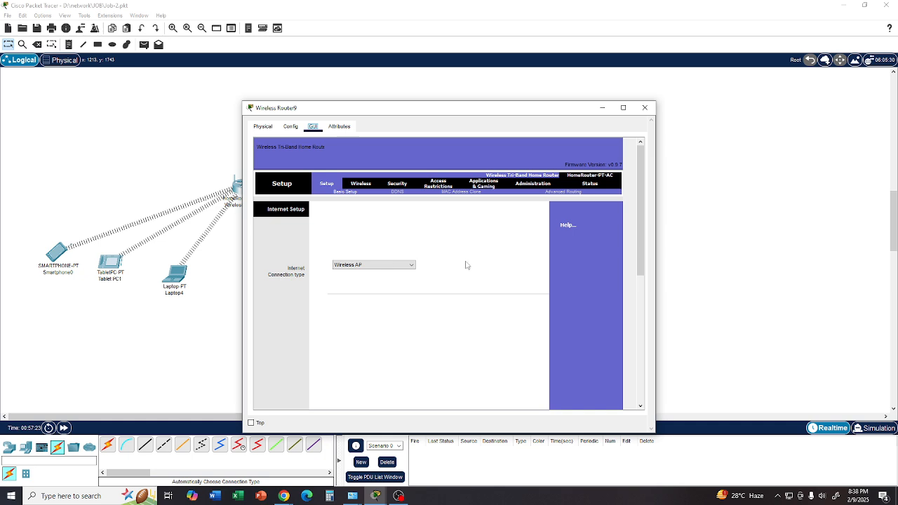
pyautogui.click(363, 188)
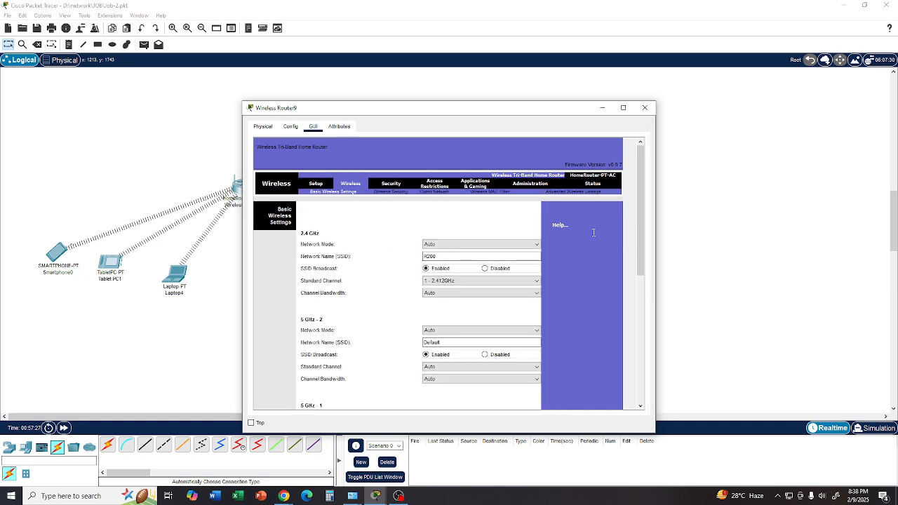
pyautogui.click(390, 192)
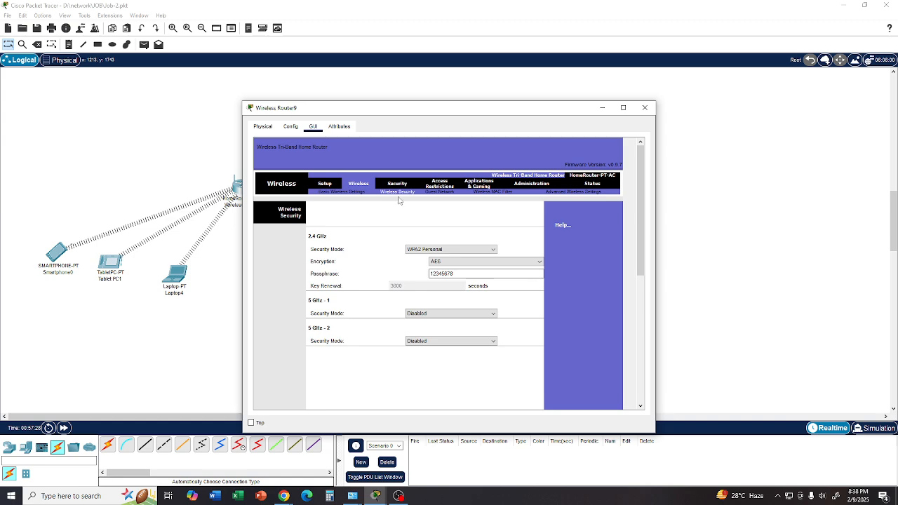
pyautogui.click(645, 109)
pyautogui.click(503, 314)
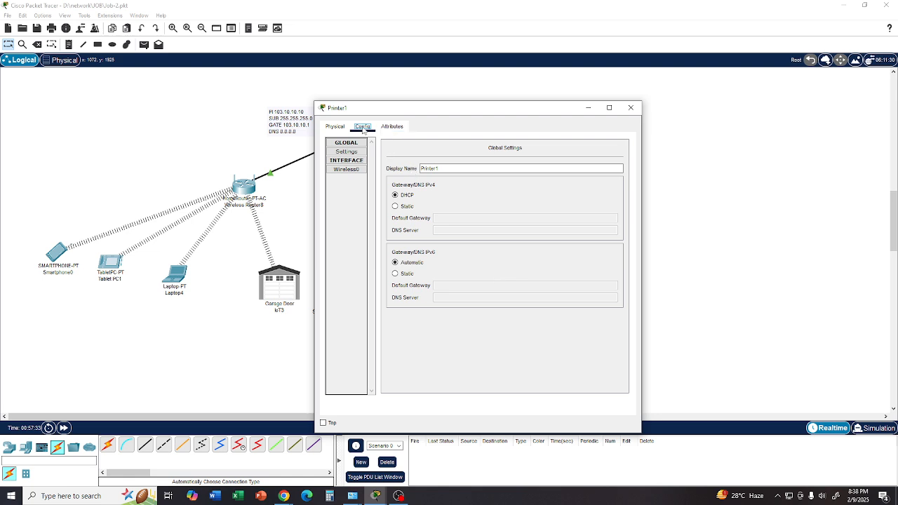
pyautogui.click(346, 171)
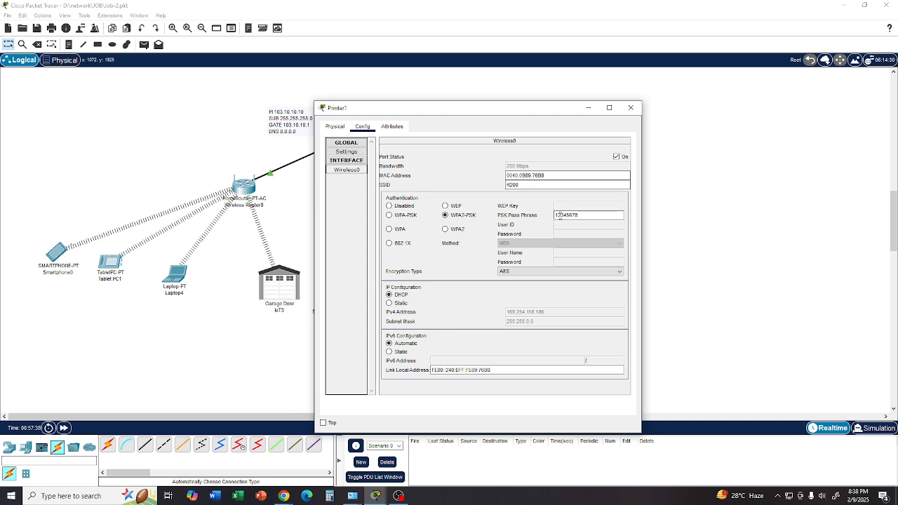
pyautogui.click(519, 185)
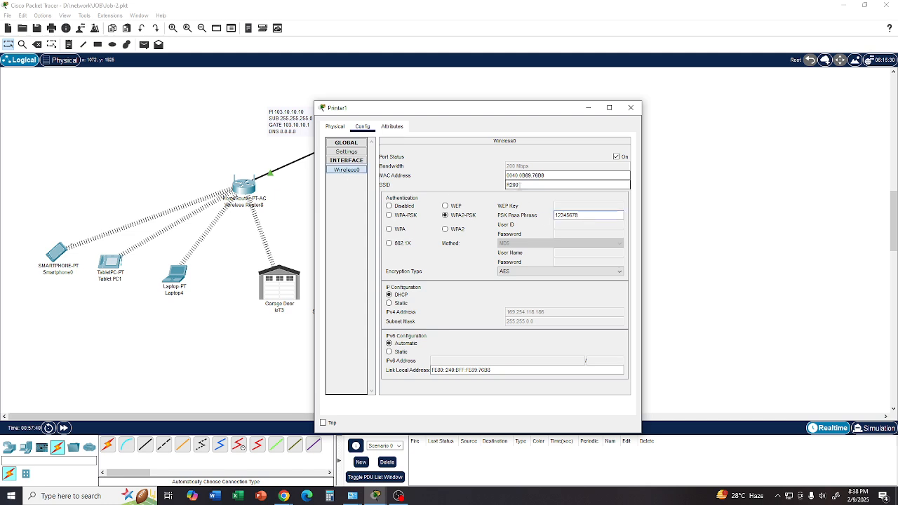
pyautogui.click(631, 108)
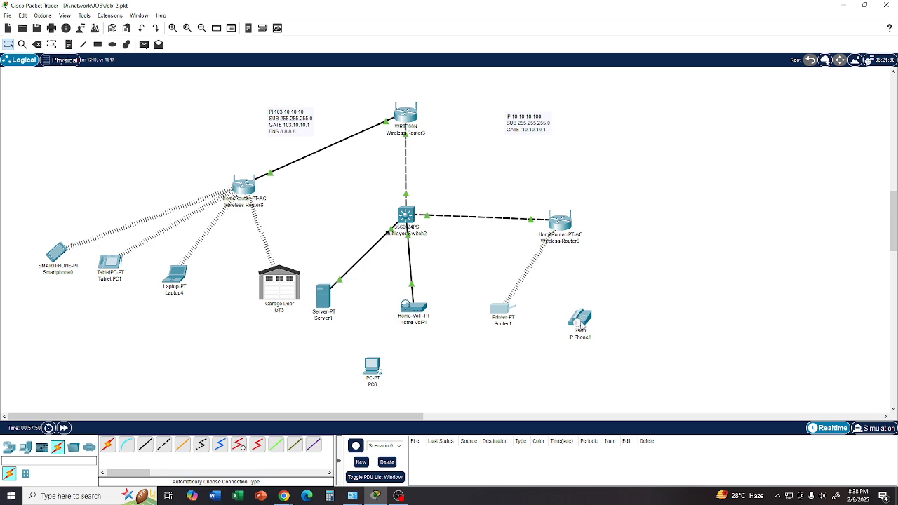
# - Shift the IP phone slightly on the workspace and plug the power adapter into its back
pyautogui.moveTo(579, 321); pyautogui.dragTo(588, 311)
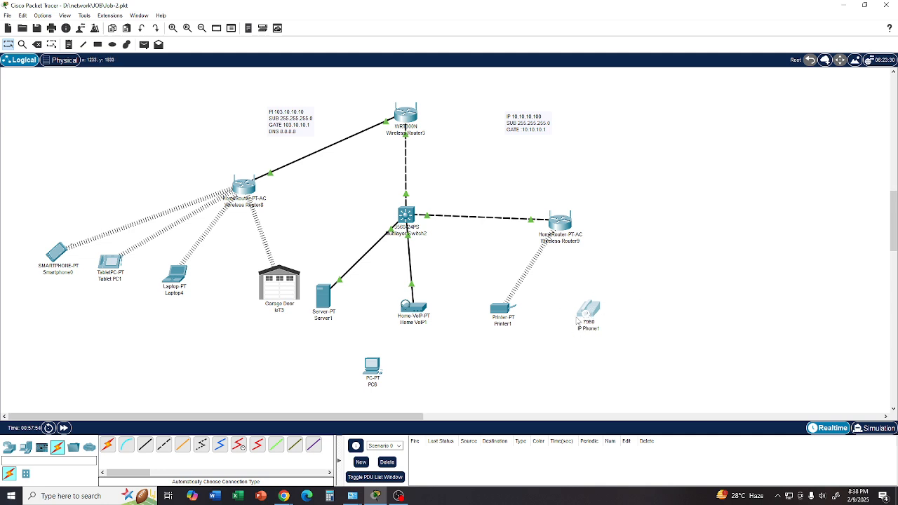
pyautogui.moveTo(587, 316)
pyautogui.click(588, 313)
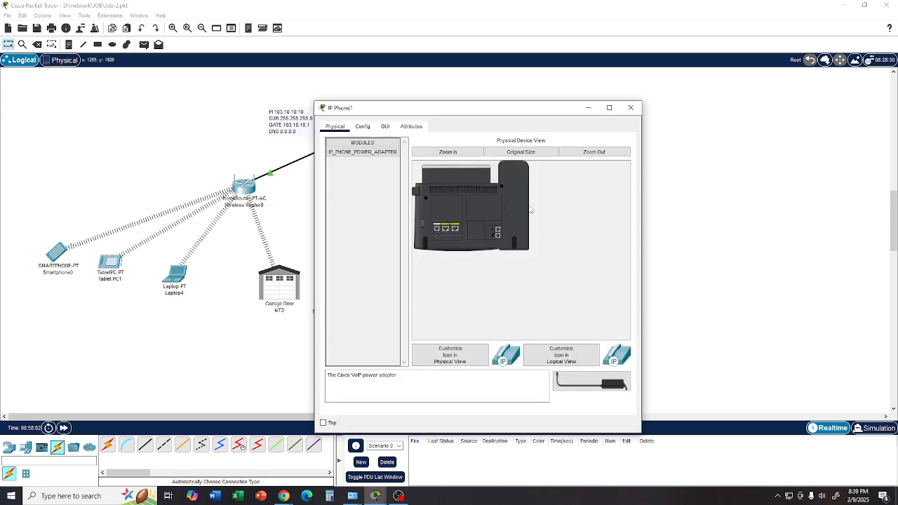
pyautogui.moveTo(575, 383); pyautogui.dragTo(437, 240)
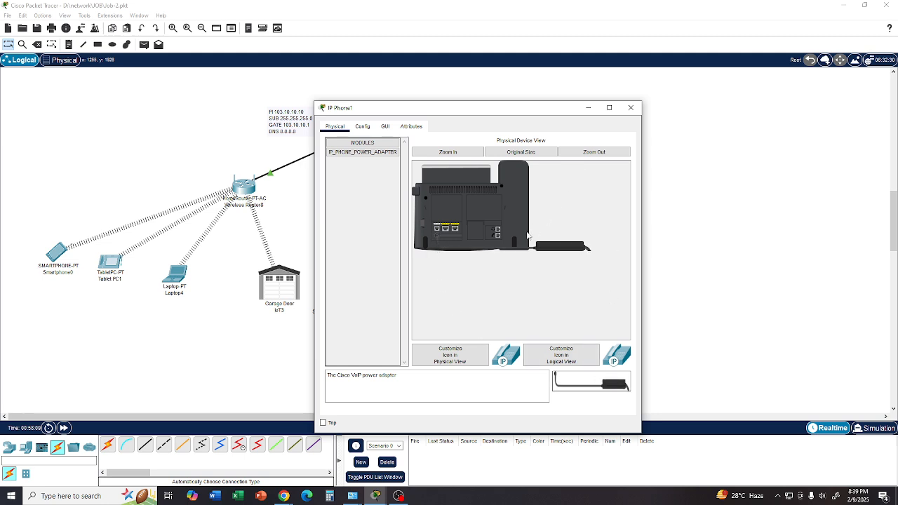
pyautogui.moveTo(438, 236); pyautogui.dragTo(476, 261)
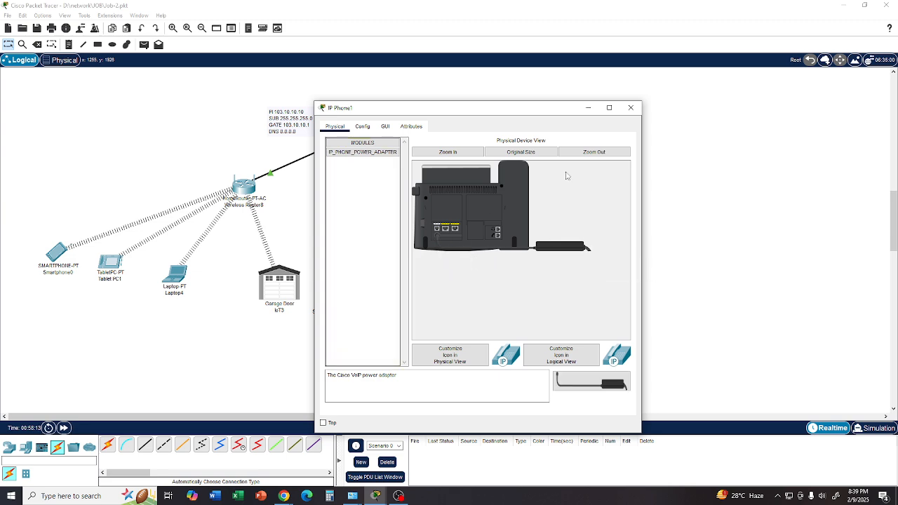
pyautogui.click(631, 108)
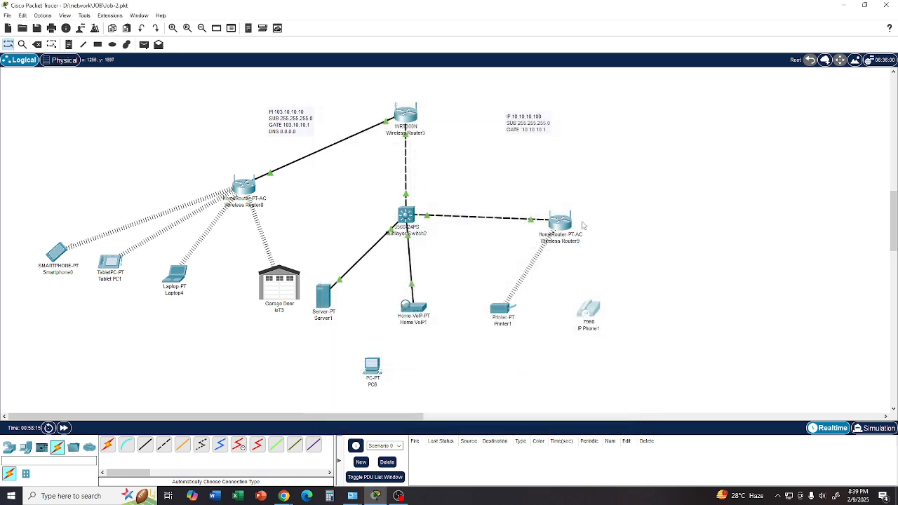
# - Cable the IP phone to the home router above it using the automatic connection type
pyautogui.click(108, 445)
pyautogui.click(588, 310)
pyautogui.click(563, 230)
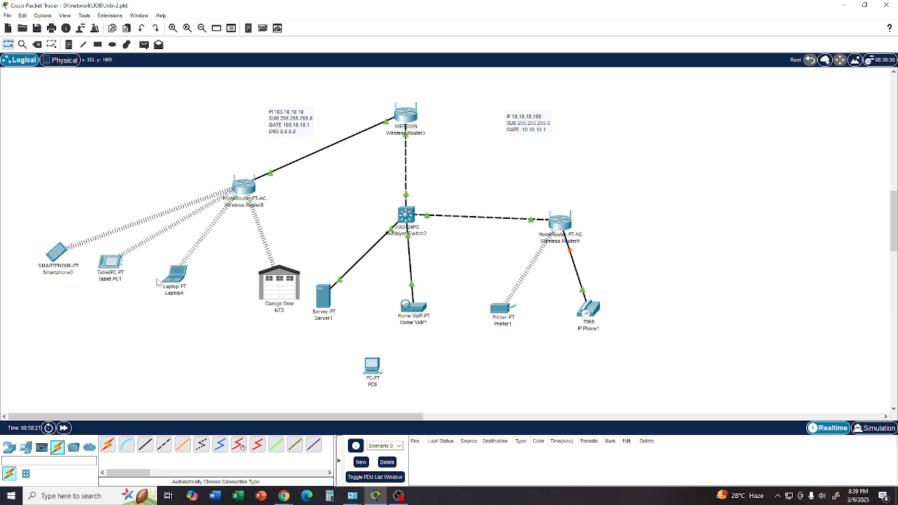
# - Delete the cable between the smartphone group's home router and the WRT300N, and relink them with an automatically chosen connection
pyautogui.moveTo(171, 282)
pyautogui.moveTo(114, 271)
pyautogui.moveTo(58, 258)
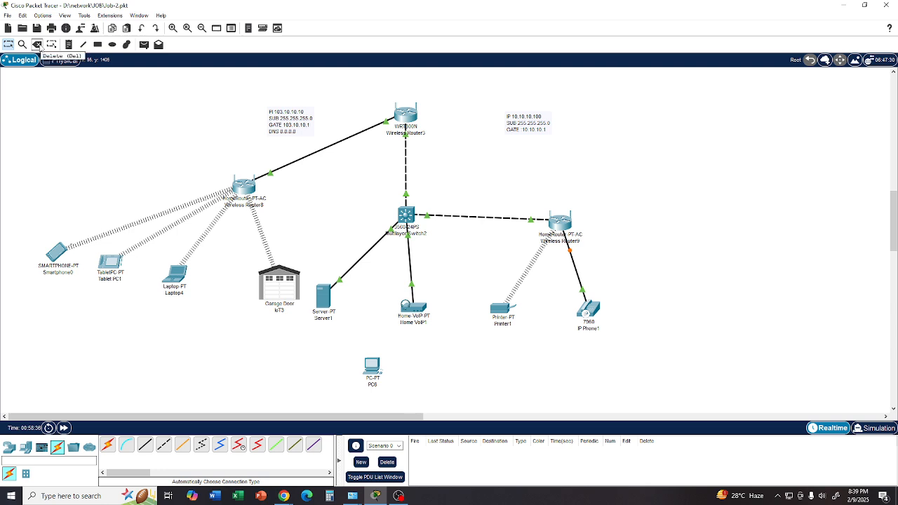
pyautogui.click(39, 45)
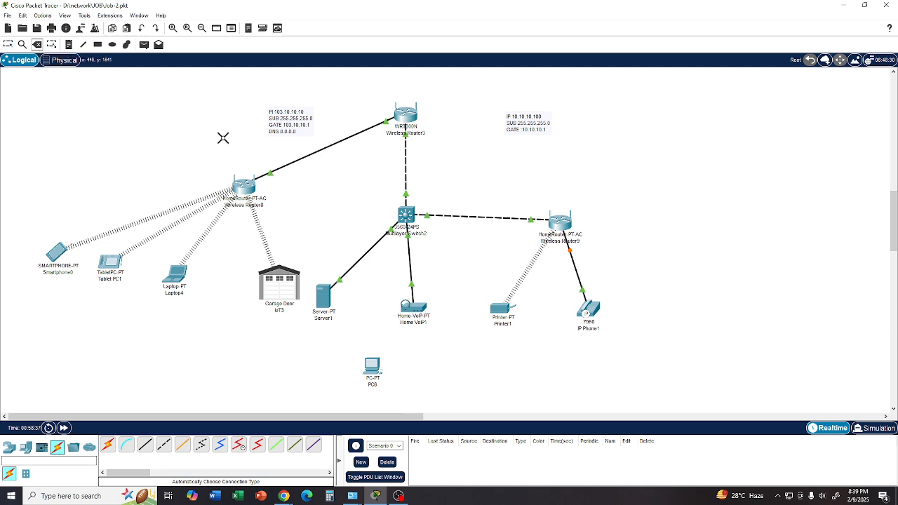
pyautogui.click(301, 157)
pyautogui.click(106, 447)
pyautogui.click(249, 188)
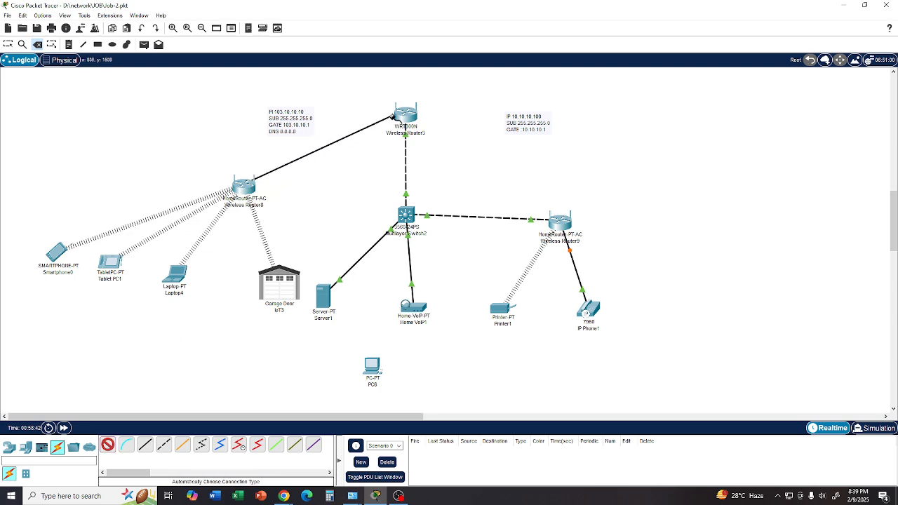
pyautogui.click(402, 119)
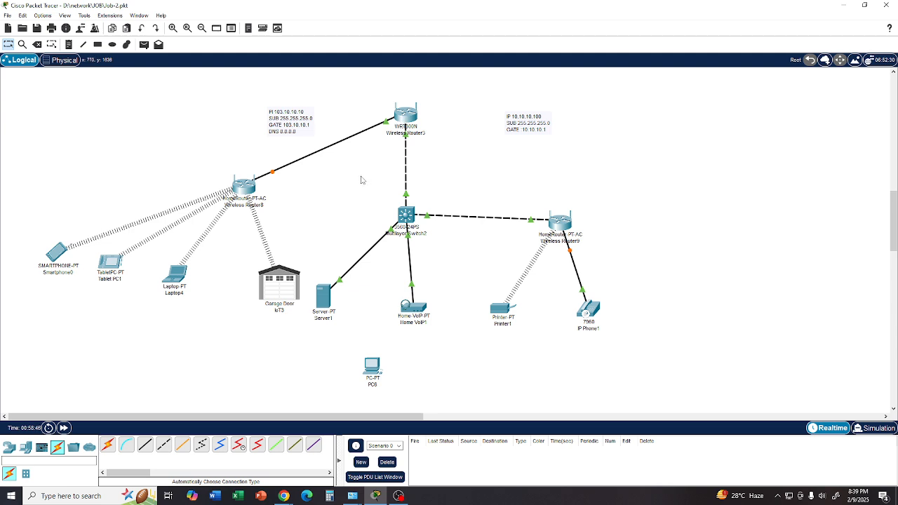
# - Replace the cable between the smartphone group's home router and the WRT300N with a copper cross-over from the Internet port to Ethernet 2
pyautogui.click(37, 44)
pyautogui.click(285, 167)
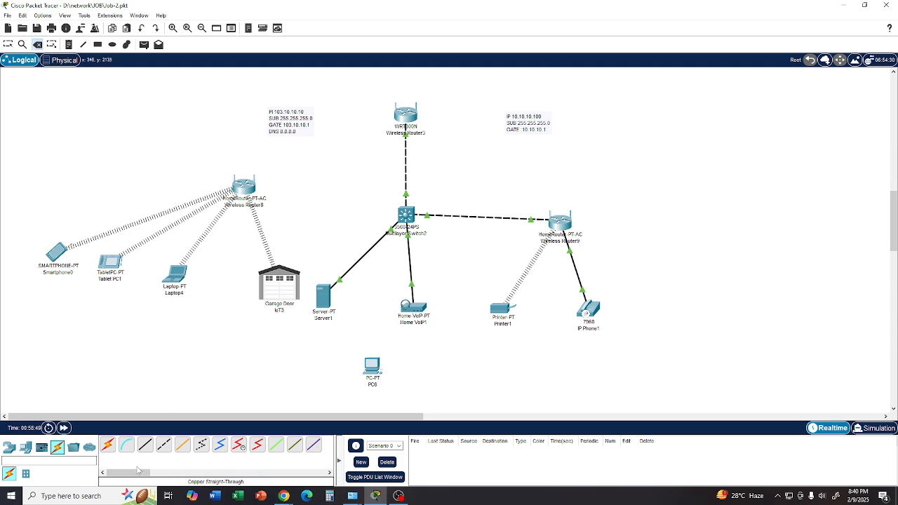
pyautogui.click(163, 448)
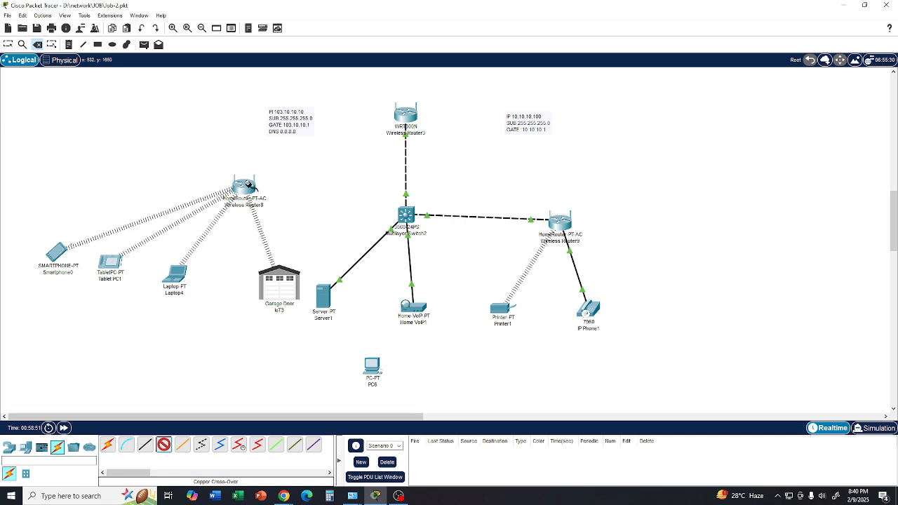
pyautogui.click(247, 186)
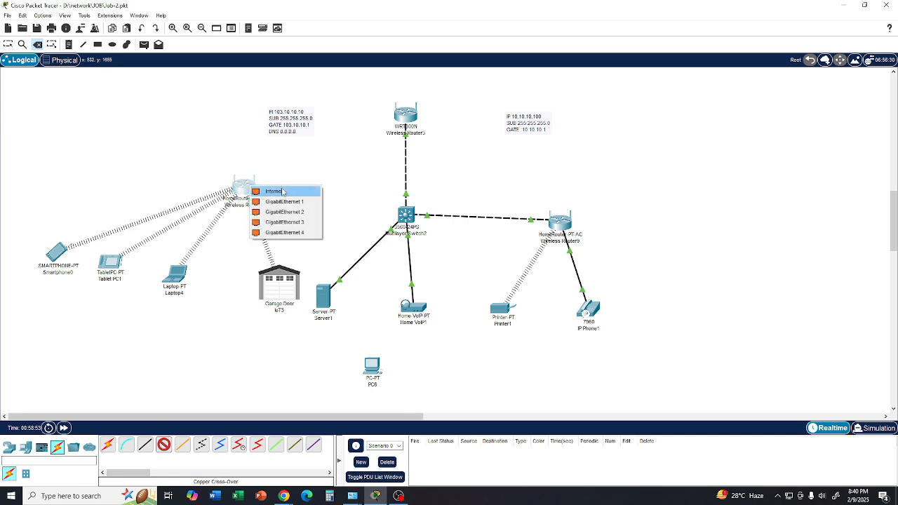
pyautogui.click(283, 191)
pyautogui.click(400, 119)
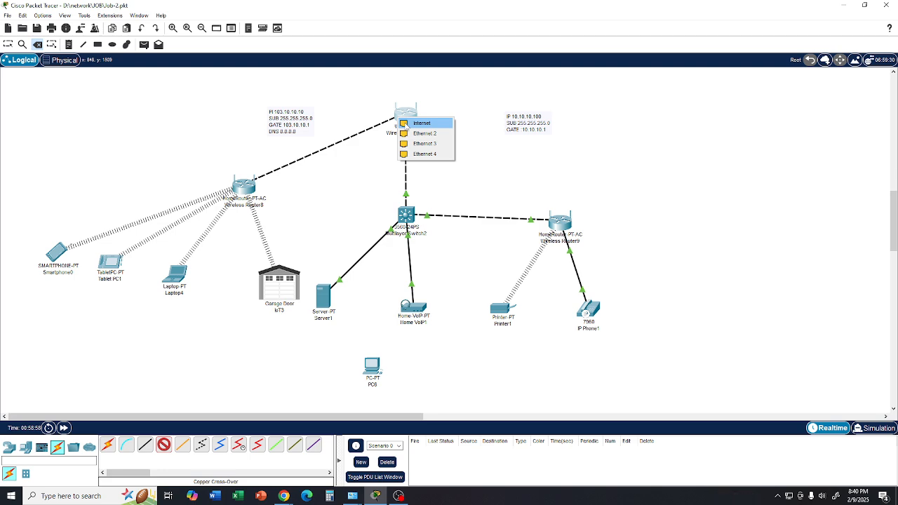
pyautogui.click(414, 135)
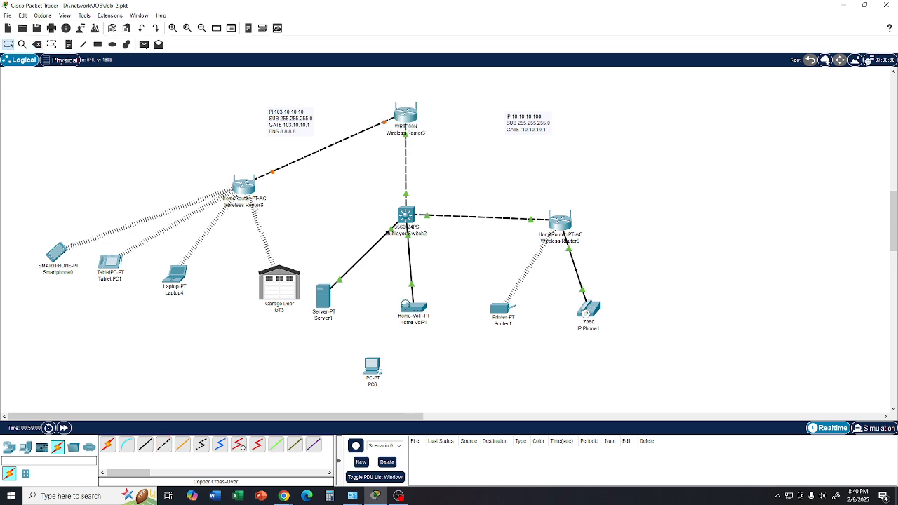
# - Rearrange the smartphone group's home router, garage door, laptop, tablet and smartphone into a tidier layout on the workspace
pyautogui.moveTo(251, 191); pyautogui.dragTo(209, 177)
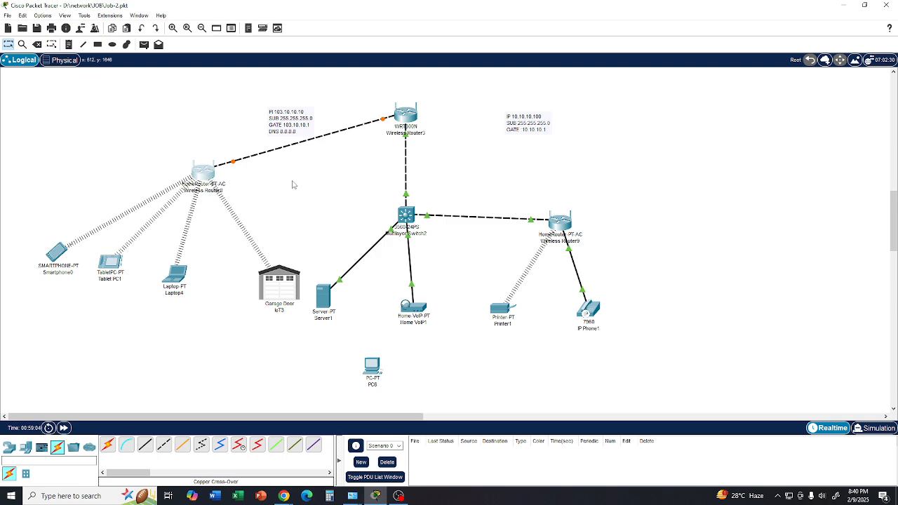
pyautogui.moveTo(283, 283); pyautogui.dragTo(273, 269)
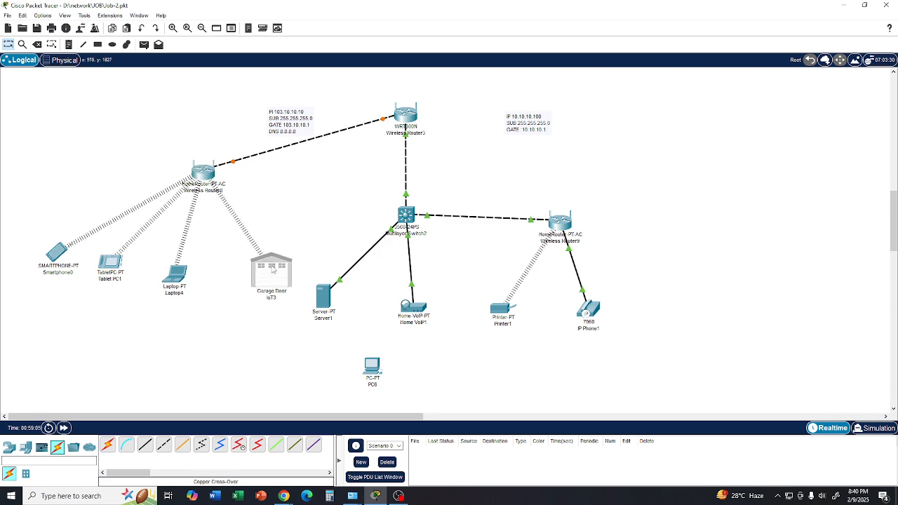
pyautogui.moveTo(184, 276); pyautogui.dragTo(194, 271)
pyautogui.moveTo(114, 270); pyautogui.dragTo(134, 274)
pyautogui.moveTo(57, 254); pyautogui.dragTo(74, 264)
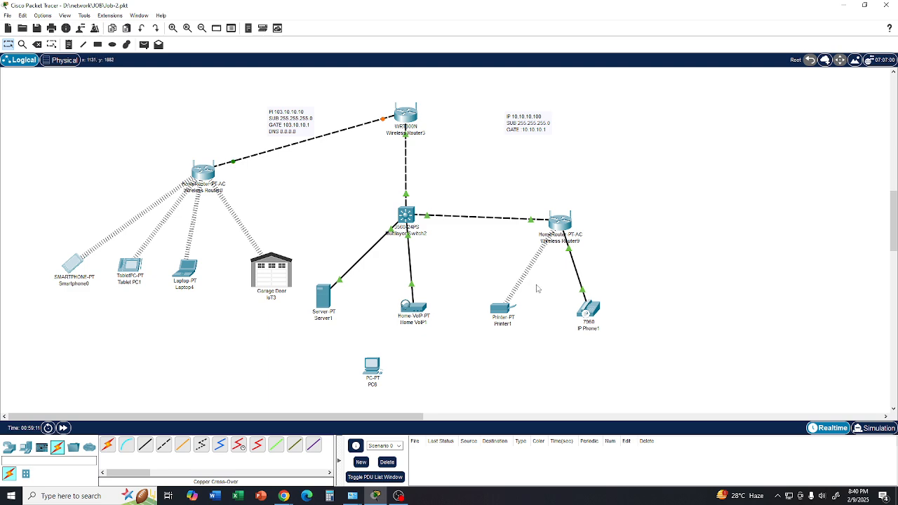
# - Check the Internet connection type of the printer's home router and the address details of the printer and IP phone
pyautogui.moveTo(562, 228); pyautogui.dragTo(562, 229)
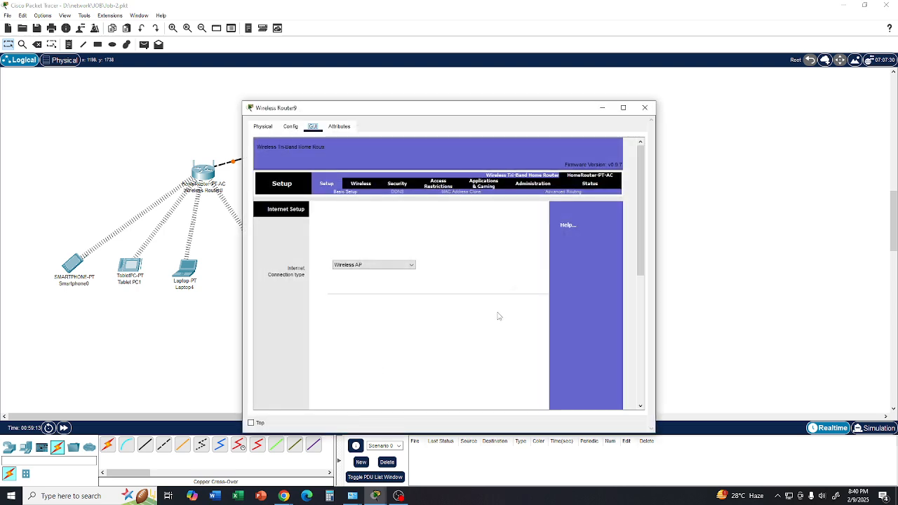
pyautogui.click(644, 107)
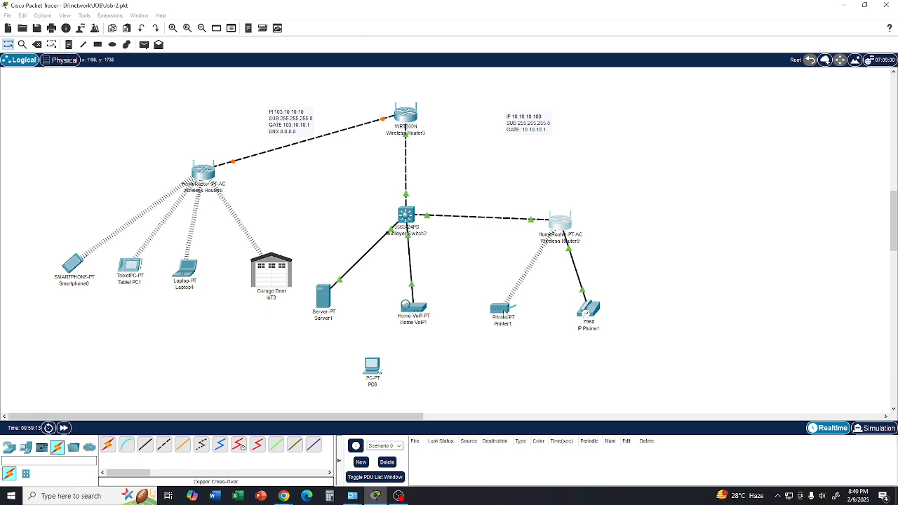
pyautogui.moveTo(504, 313)
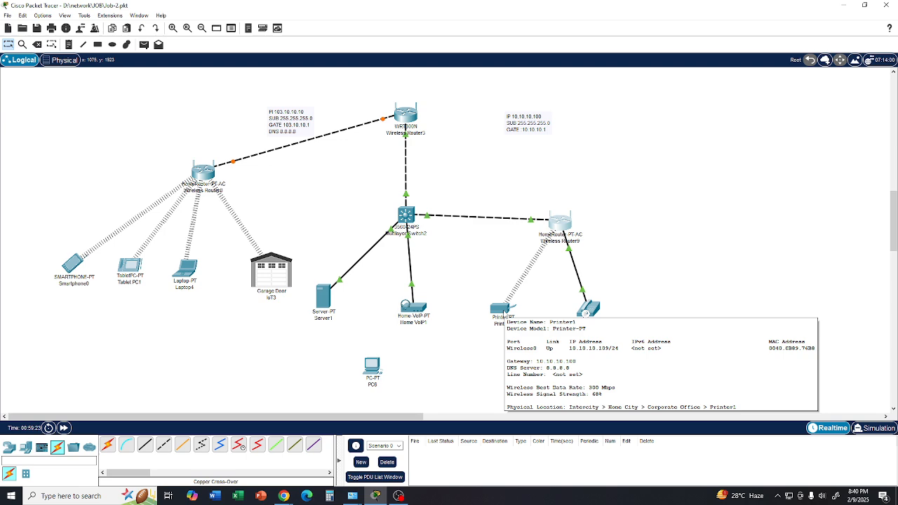
pyautogui.moveTo(597, 317)
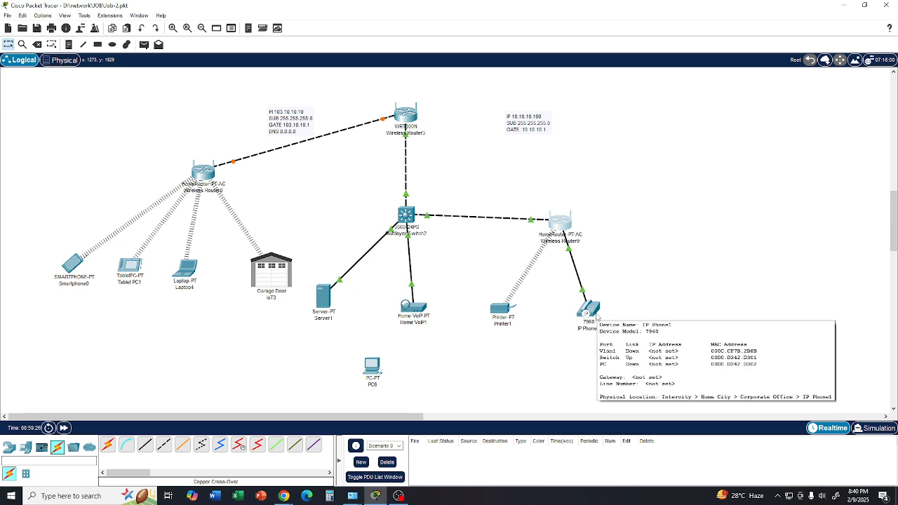
# - Look through the IP phone's physical, configuration, GUI and attribute pages, and close its window
pyautogui.click(593, 316)
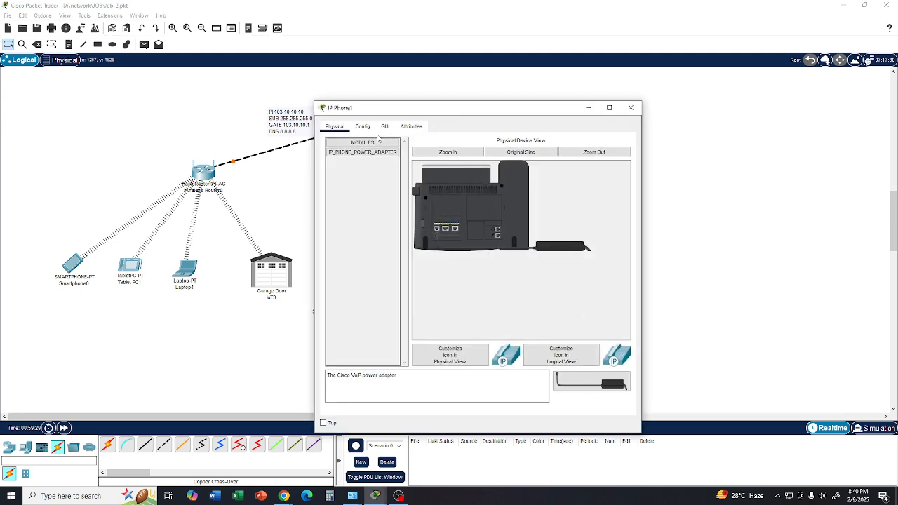
pyautogui.click(384, 128)
pyautogui.click(362, 129)
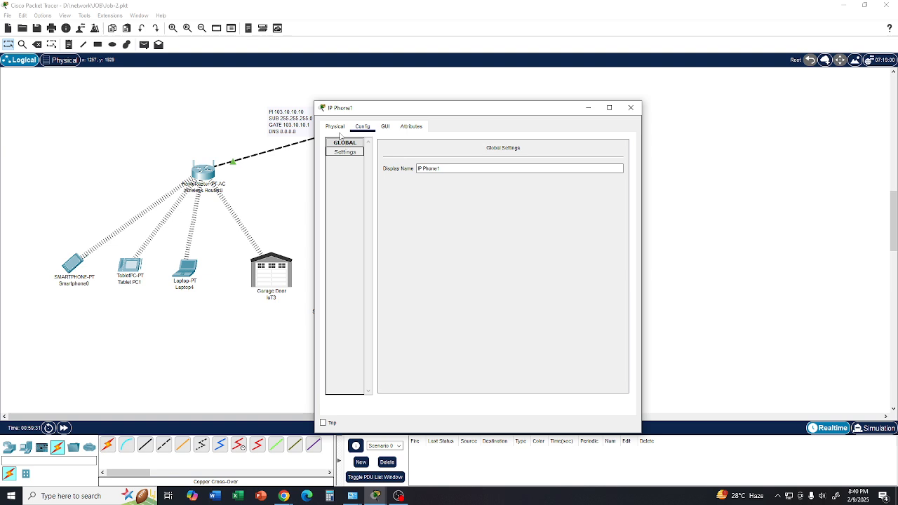
pyautogui.click(335, 127)
pyautogui.click(386, 128)
pyautogui.click(410, 127)
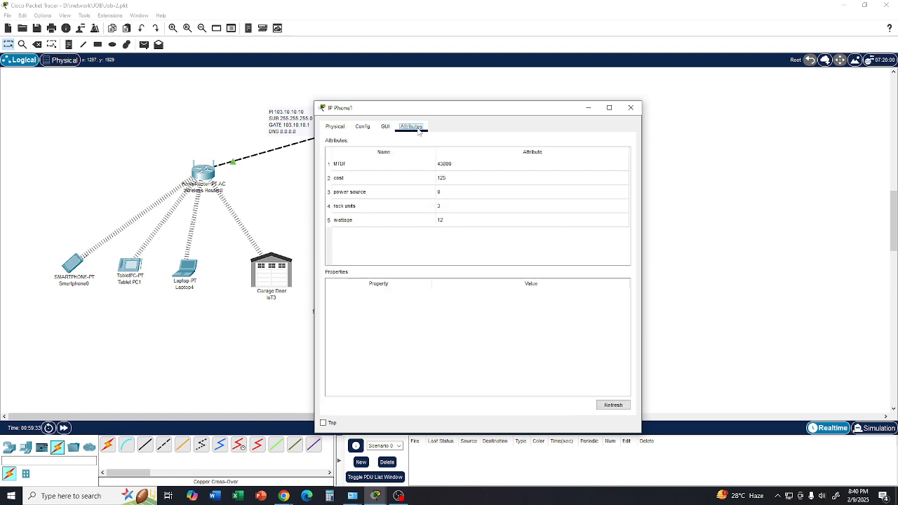
pyautogui.click(631, 108)
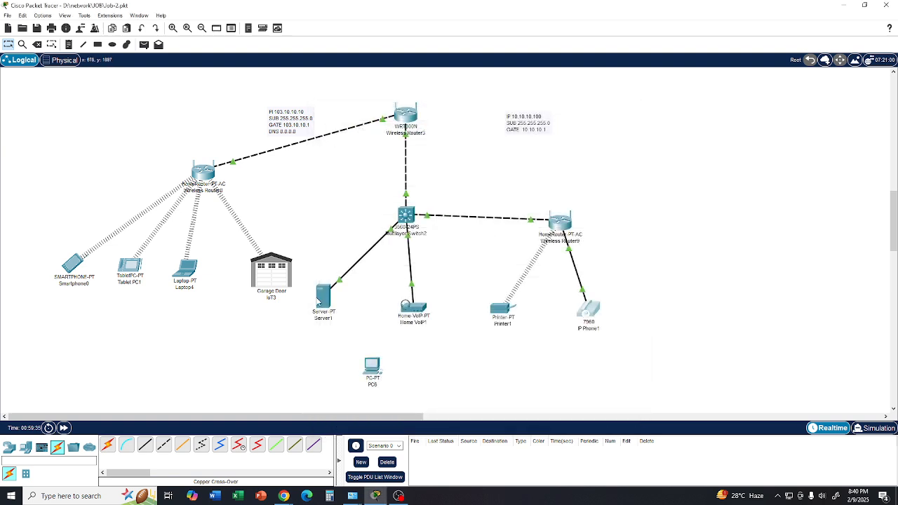
# - Examine the IP address, gateway and link details of the server, garage door, laptop, tablet, smartphone, printer and Home VoIP device
pyautogui.moveTo(320, 302)
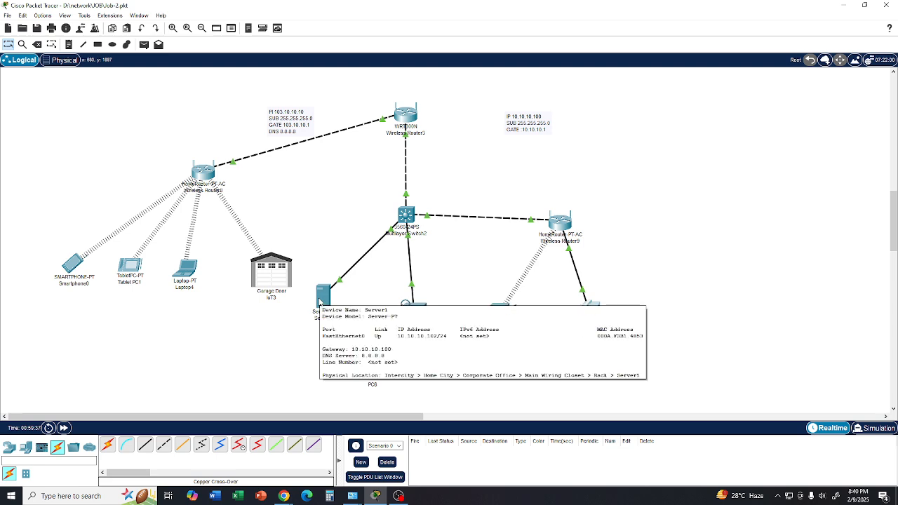
pyautogui.moveTo(267, 283)
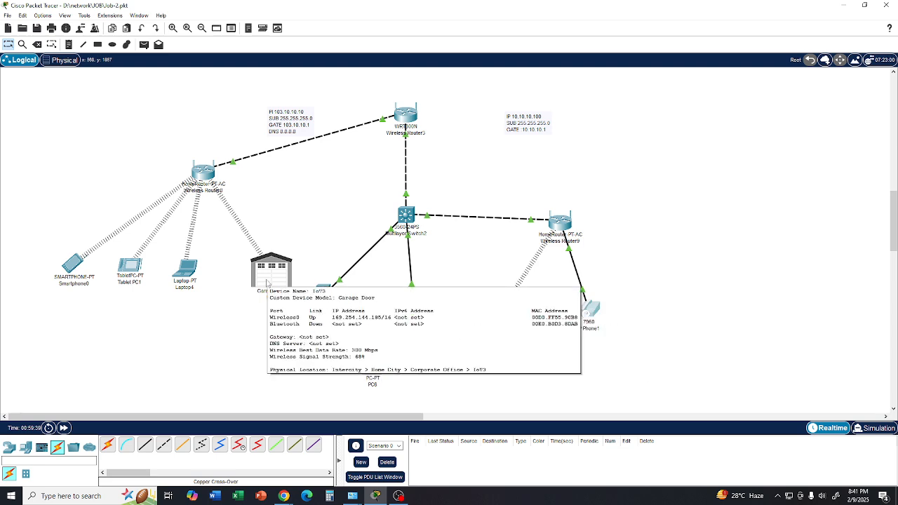
pyautogui.moveTo(184, 280)
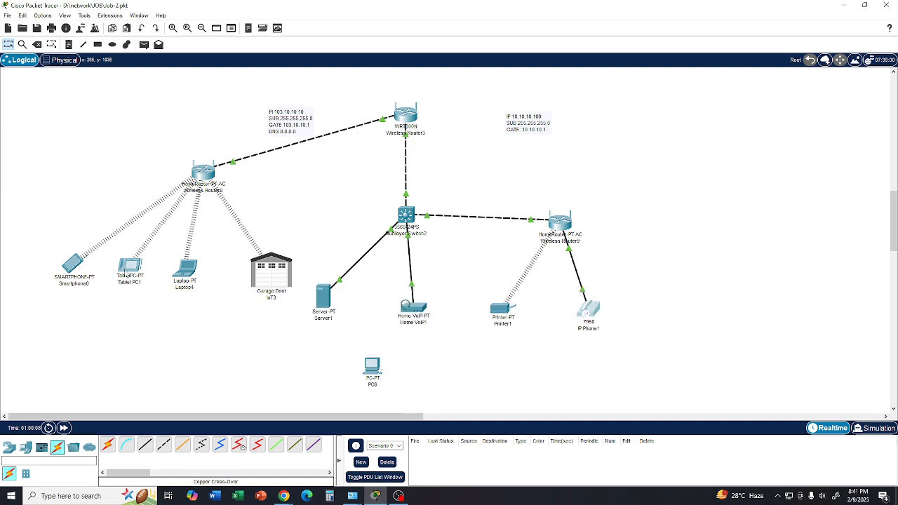
pyautogui.moveTo(125, 272)
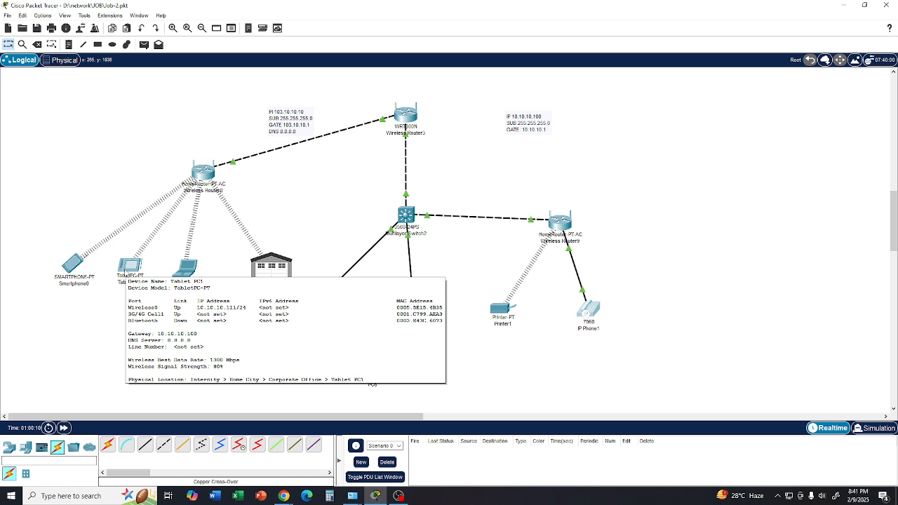
pyautogui.moveTo(79, 270)
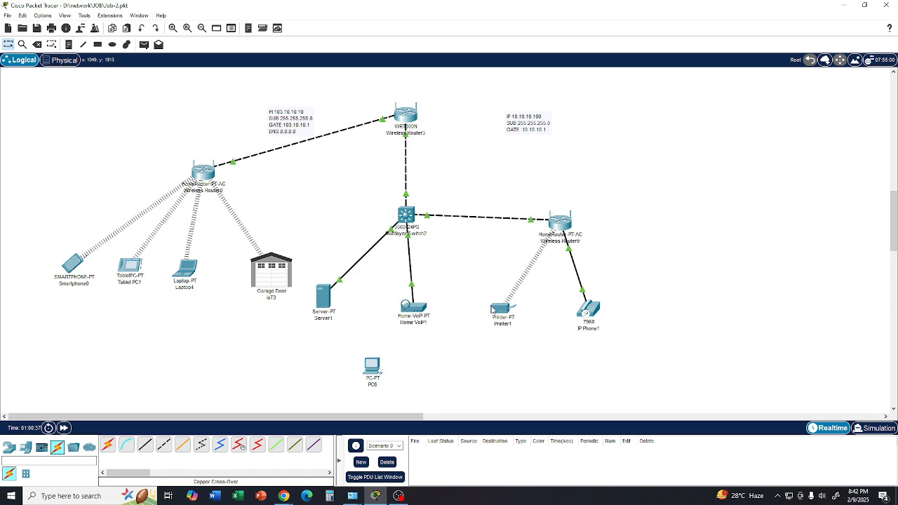
pyautogui.moveTo(493, 309)
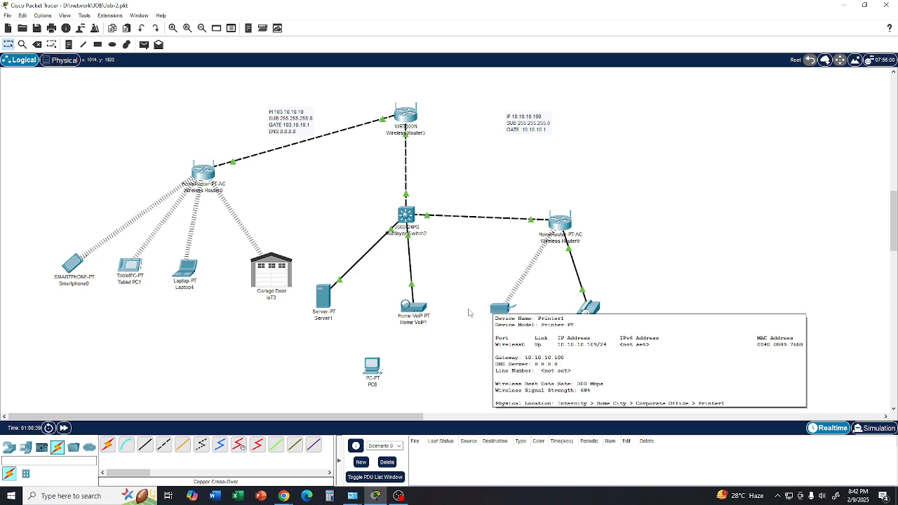
pyautogui.moveTo(420, 314)
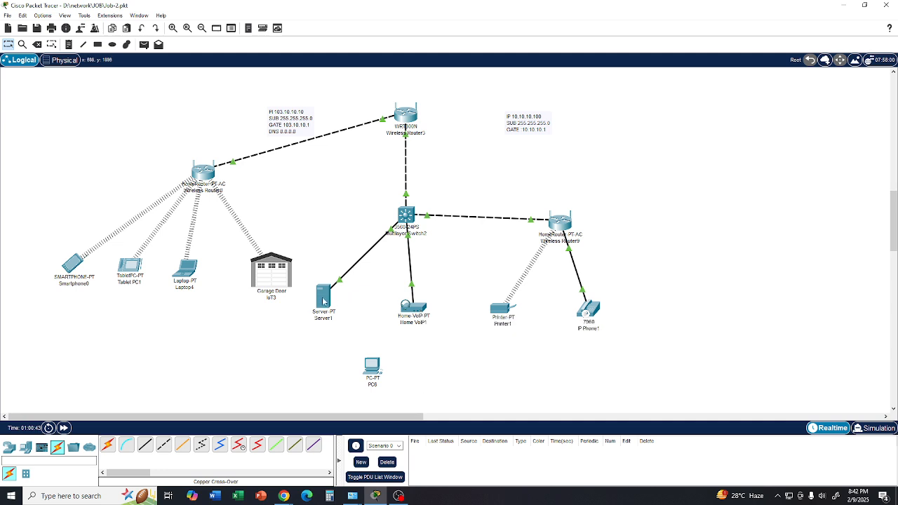
pyautogui.moveTo(324, 301)
pyautogui.click(10, 452)
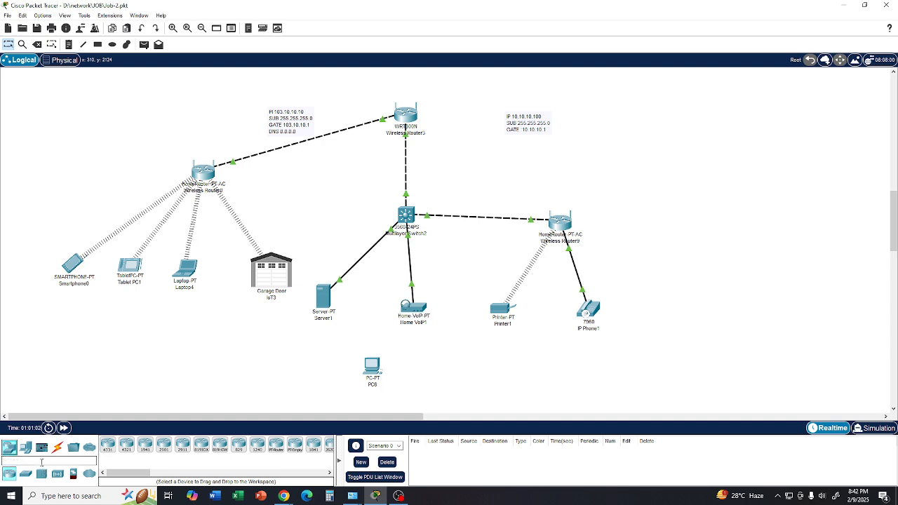
pyautogui.click(28, 450)
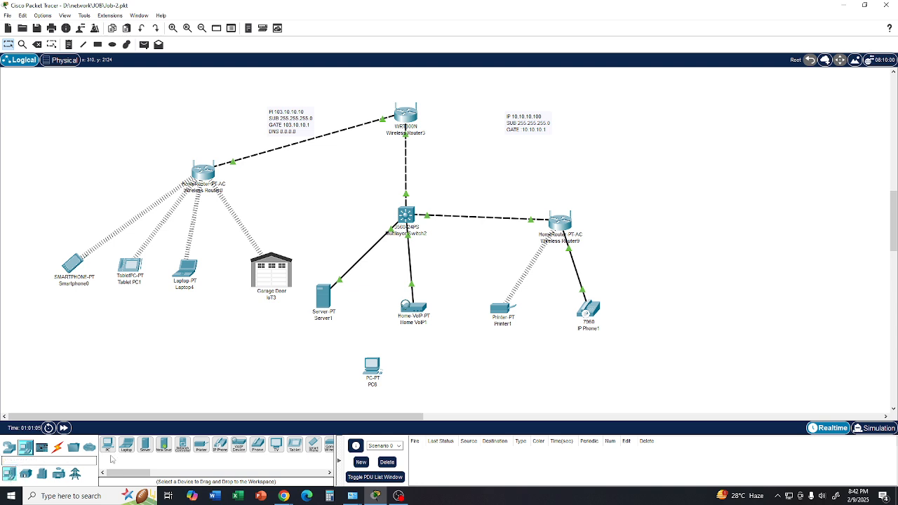
pyautogui.click(24, 475)
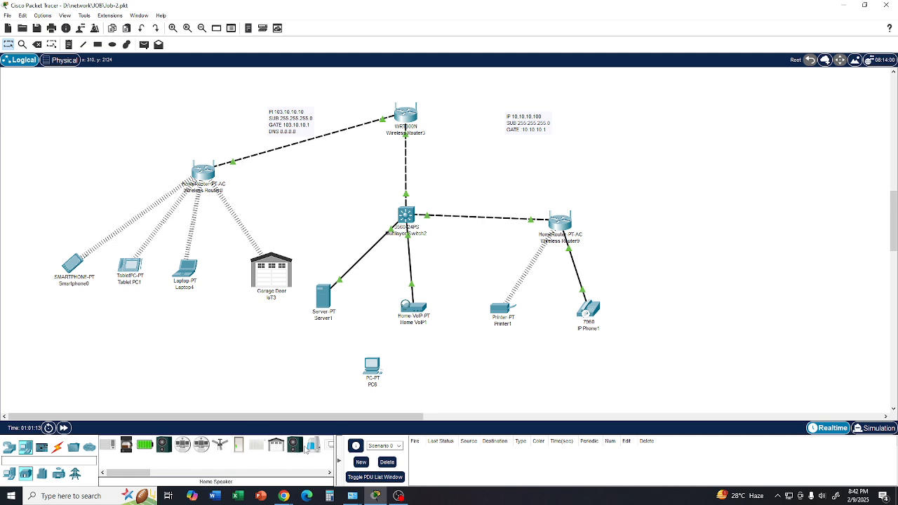
pyautogui.click(43, 475)
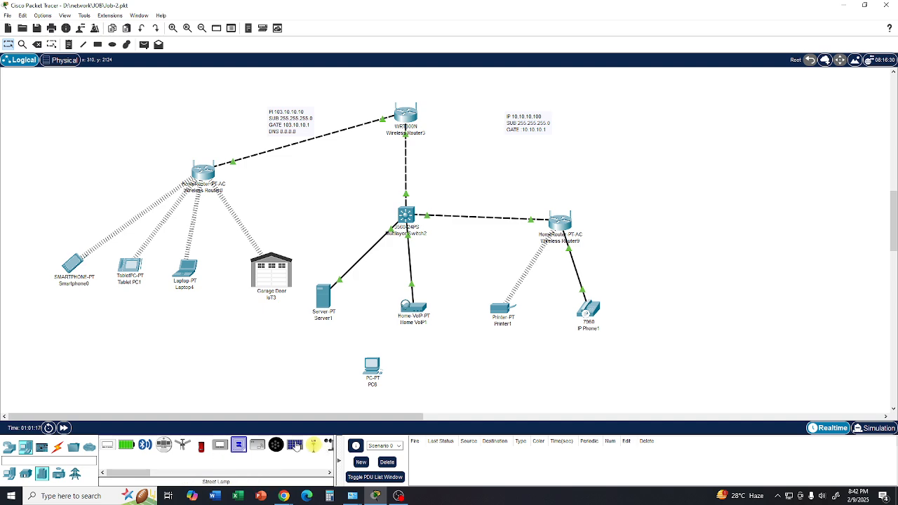
pyautogui.click(75, 474)
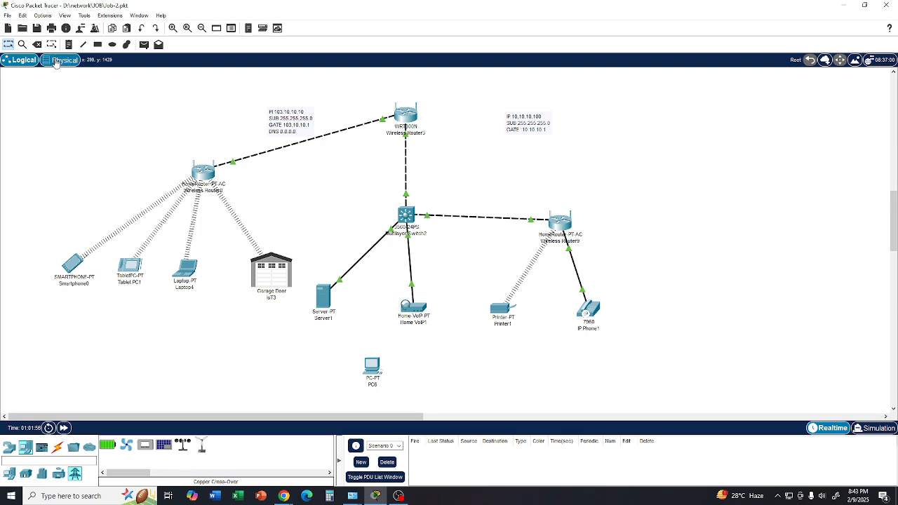
# - Delete the unconnected PC below the server and Home VoIP device, and leave delete mode
pyautogui.click(38, 44)
pyautogui.click(372, 367)
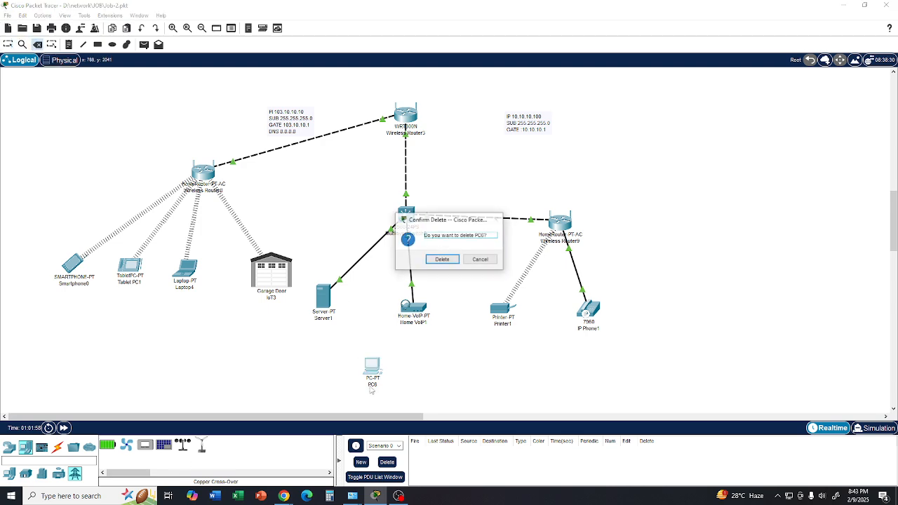
pyautogui.click(442, 260)
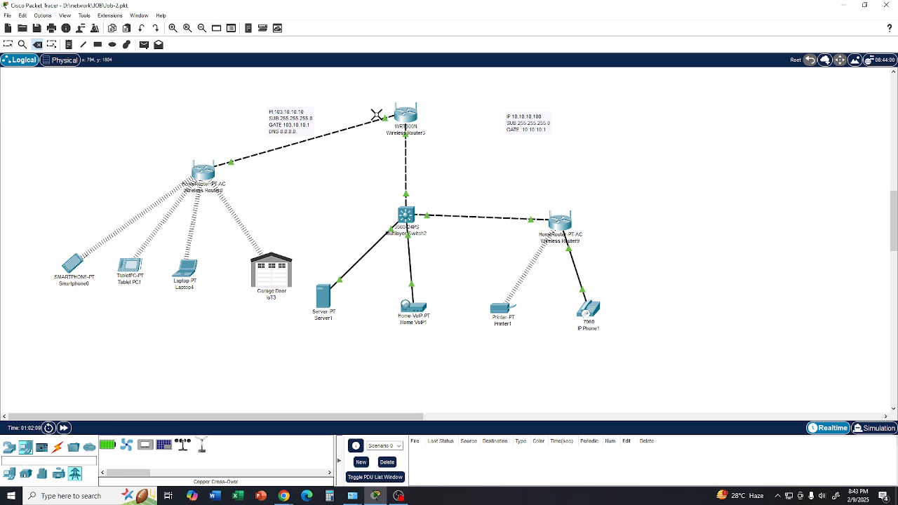
pyautogui.press('Escape')
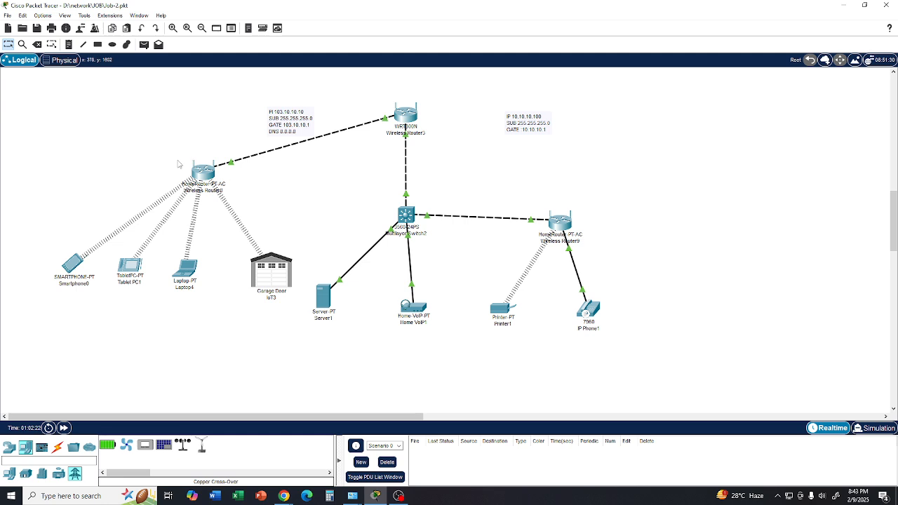
# - Inspect the port and link details of the home router serving the smartphone group
pyautogui.moveTo(188, 169)
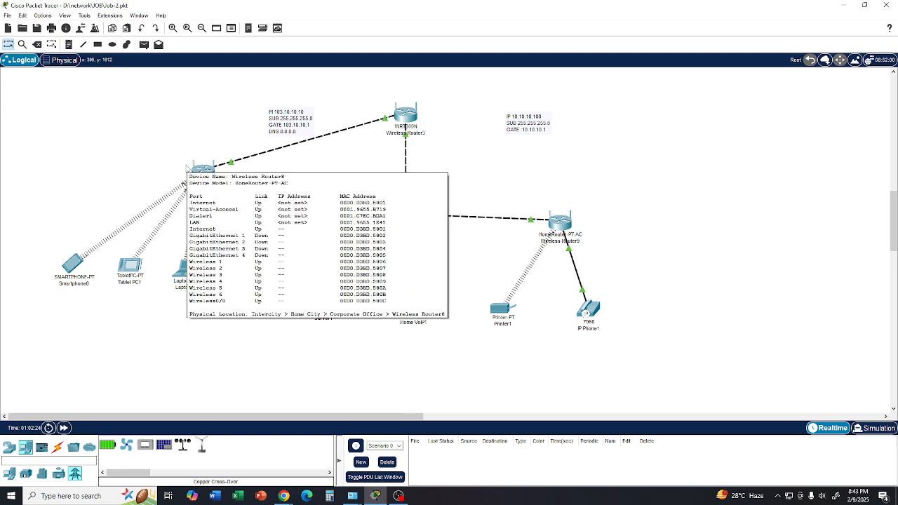
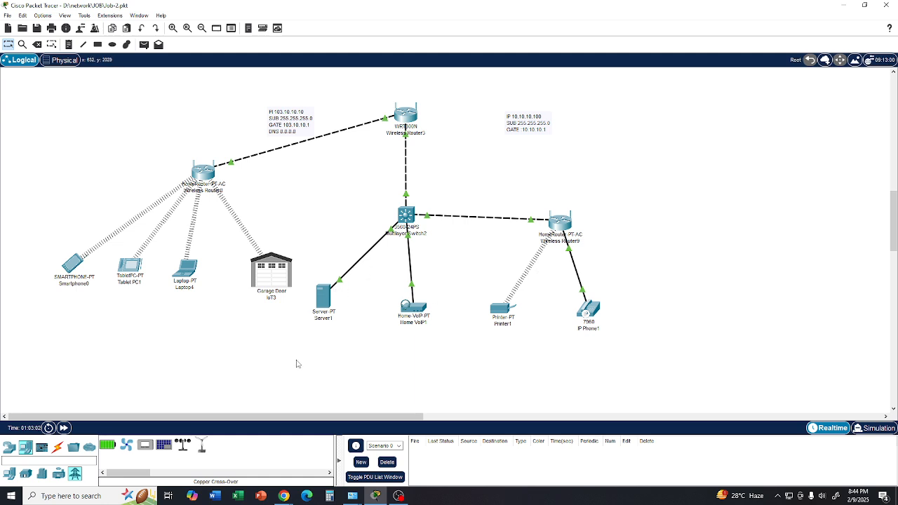
# - Add a PC beside the IP phone and connect it to the adjacent home router with an automatically chosen cable
pyautogui.click(28, 447)
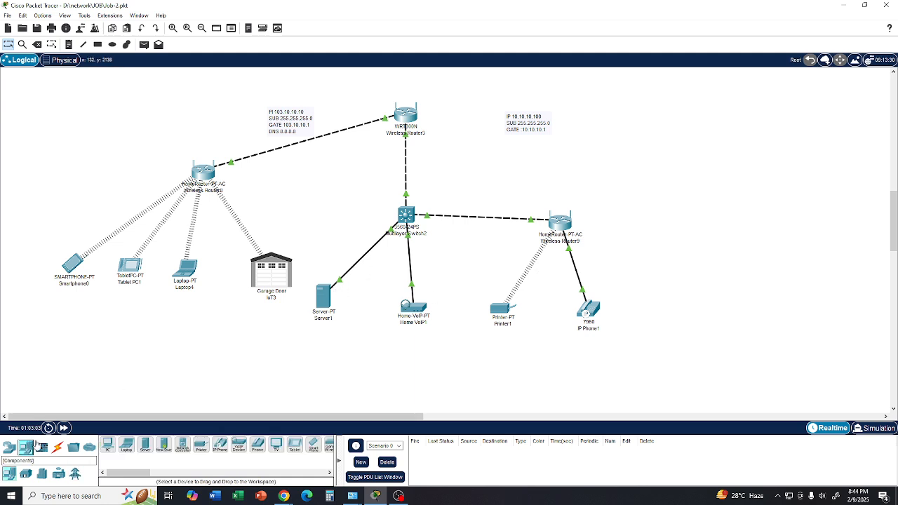
pyautogui.click(107, 445)
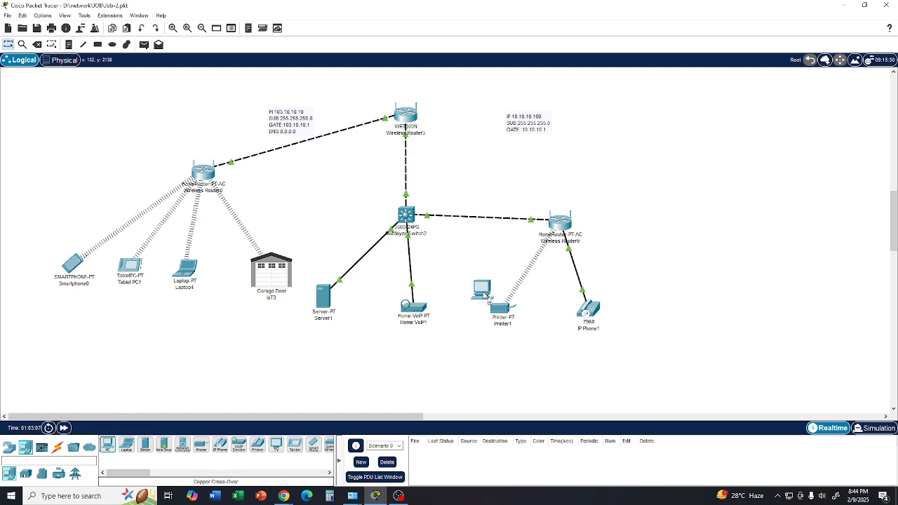
pyautogui.click(692, 293)
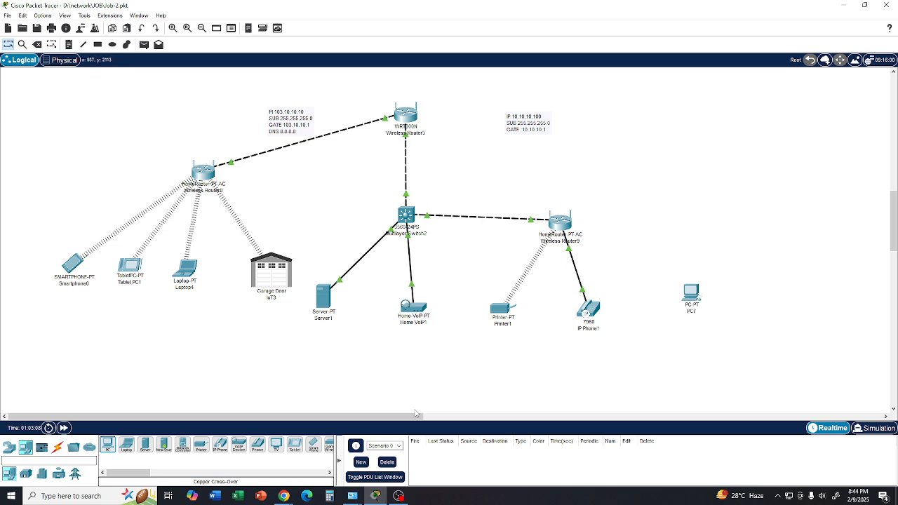
pyautogui.click(57, 447)
pyautogui.click(107, 445)
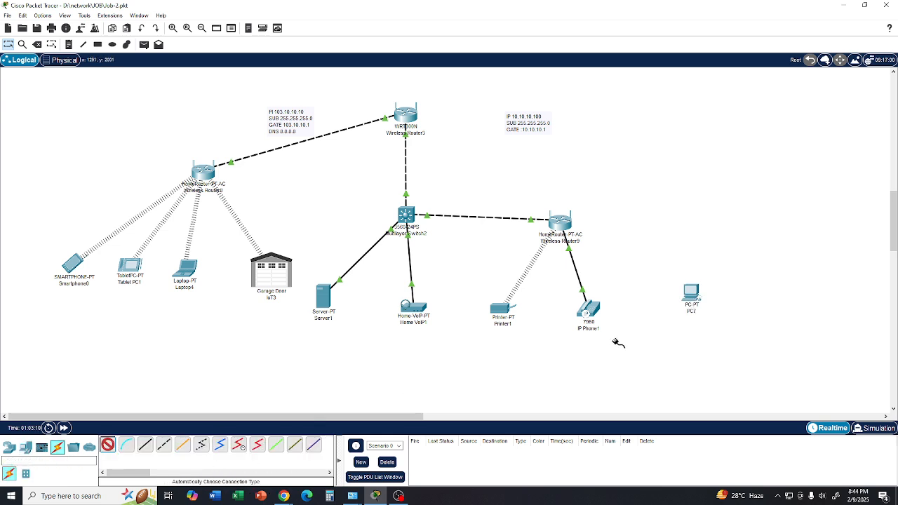
pyautogui.click(691, 294)
pyautogui.click(561, 225)
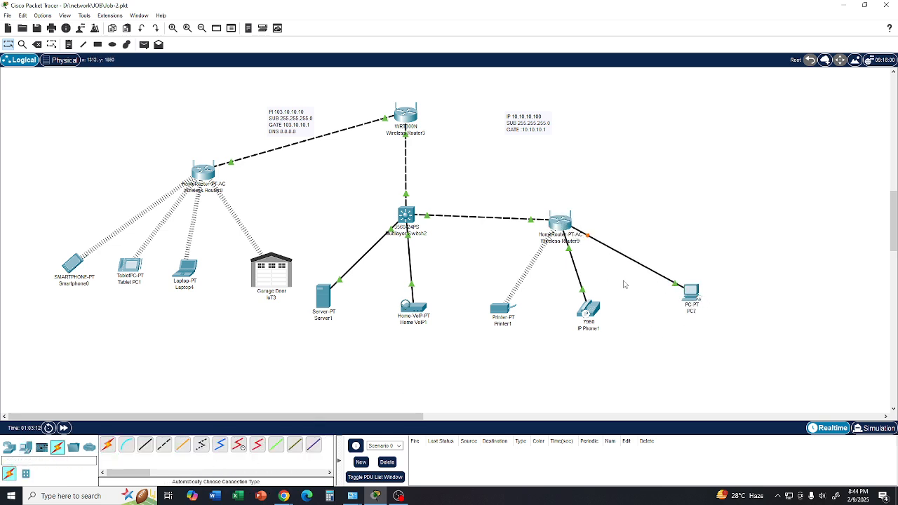
# - Set the new PC's FastEthernet0 IP configuration to DHCP
pyautogui.click(689, 293)
pyautogui.click(687, 317)
pyautogui.moveTo(377, 496)
pyautogui.click(398, 456)
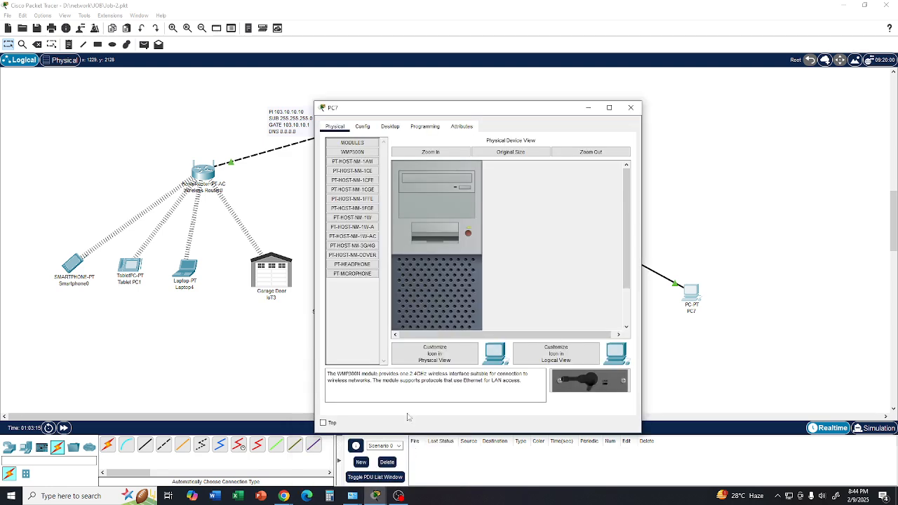
pyautogui.click(390, 127)
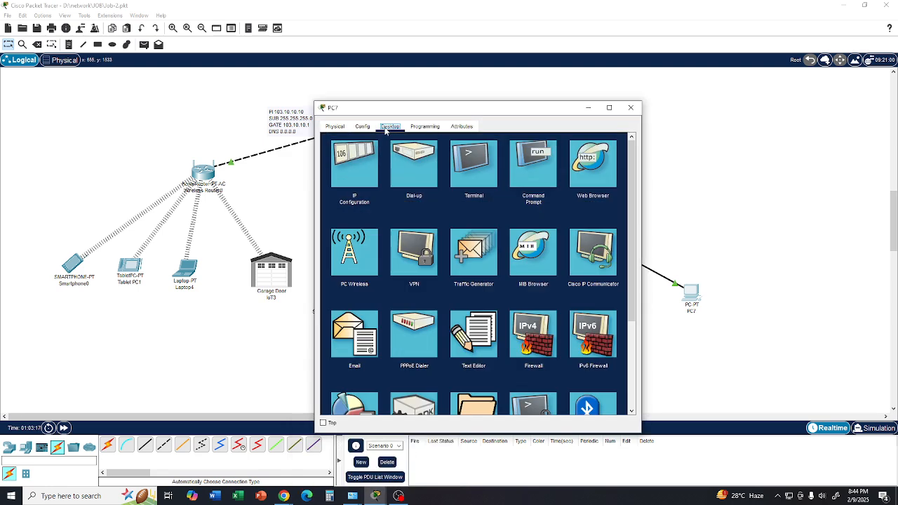
pyautogui.click(358, 166)
pyautogui.click(334, 179)
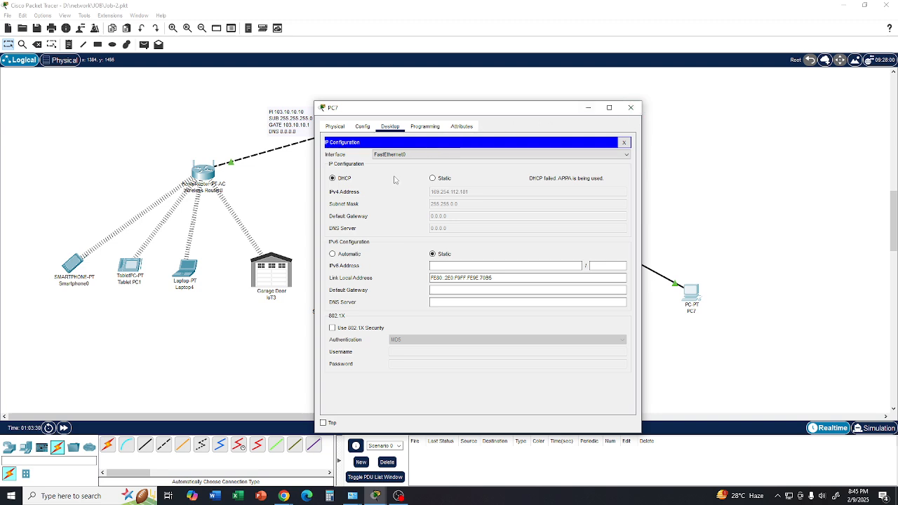
# - Try to open the PC Wireless utility on the new PC, and close the PC's window
pyautogui.click(624, 142)
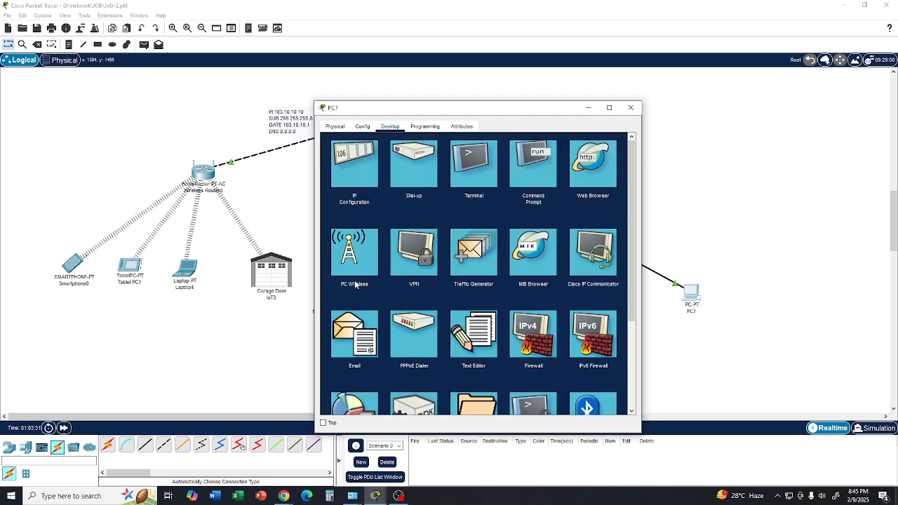
pyautogui.click(355, 258)
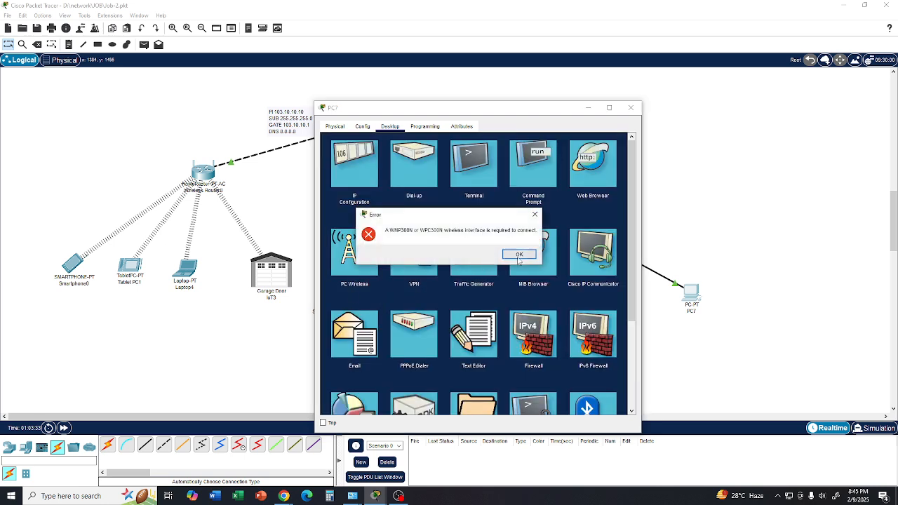
pyautogui.click(520, 256)
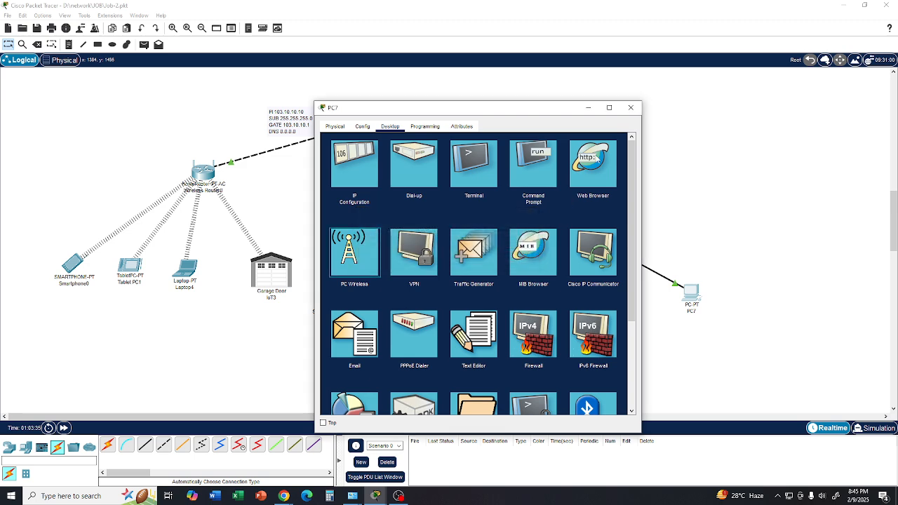
pyautogui.click(630, 107)
# - Review the Internet connection type options of the home router serving the smartphone group, and move its window clear of the topology
pyautogui.moveTo(568, 223)
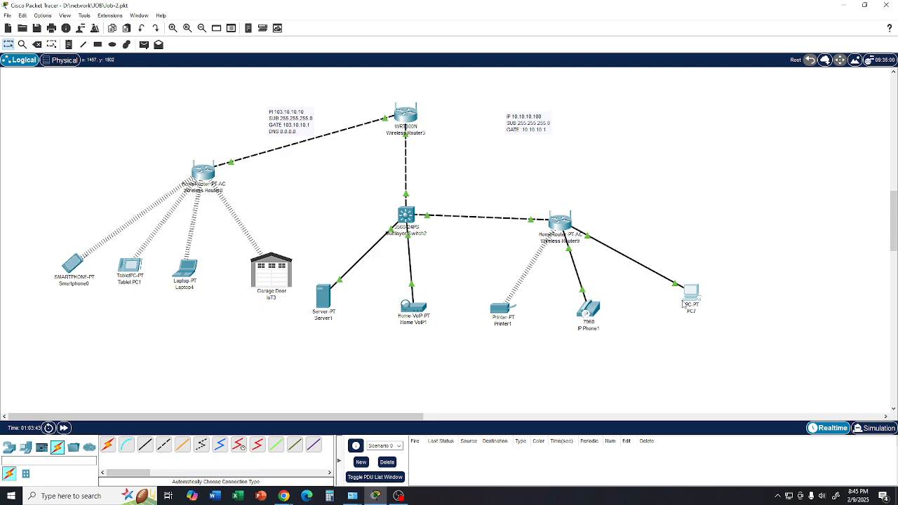
pyautogui.moveTo(691, 301)
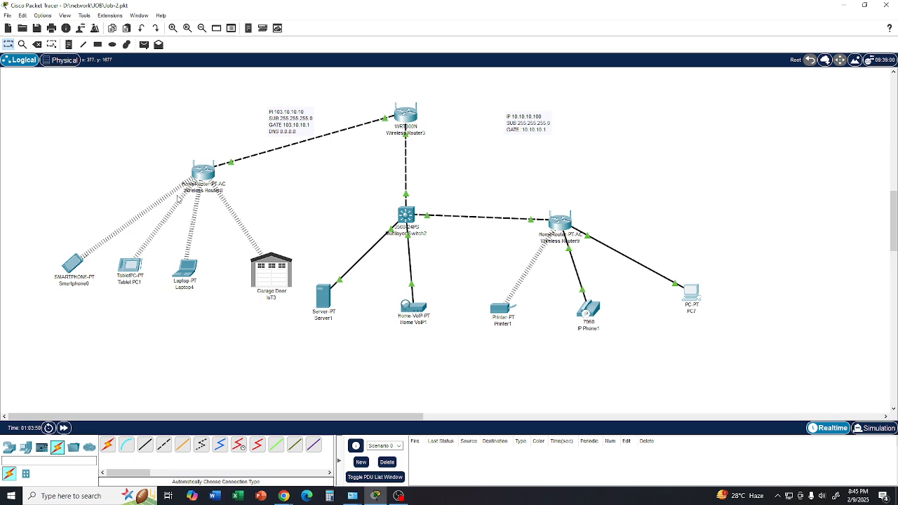
pyautogui.moveTo(410, 125)
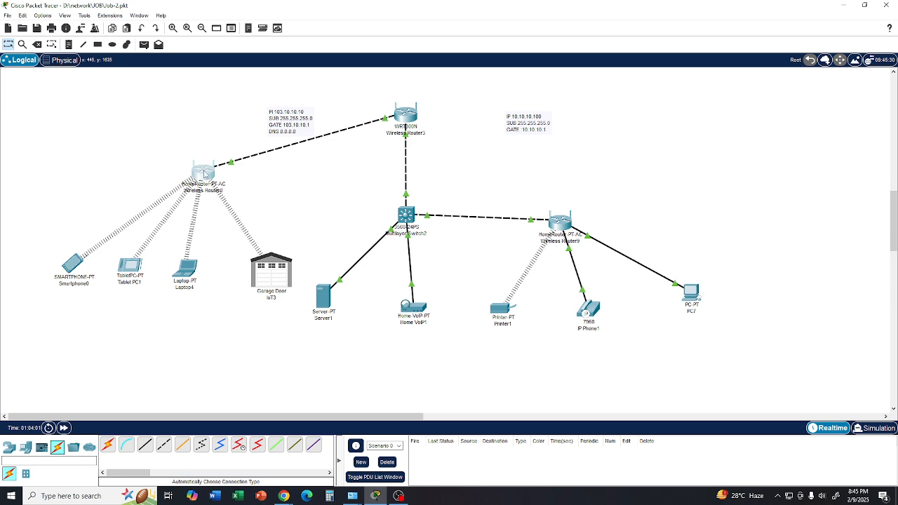
pyautogui.click(204, 174)
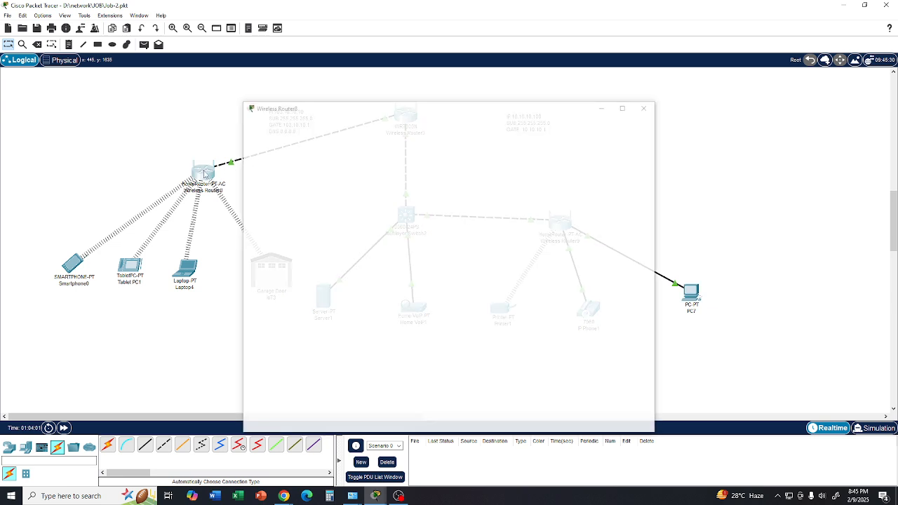
pyautogui.moveTo(376, 496)
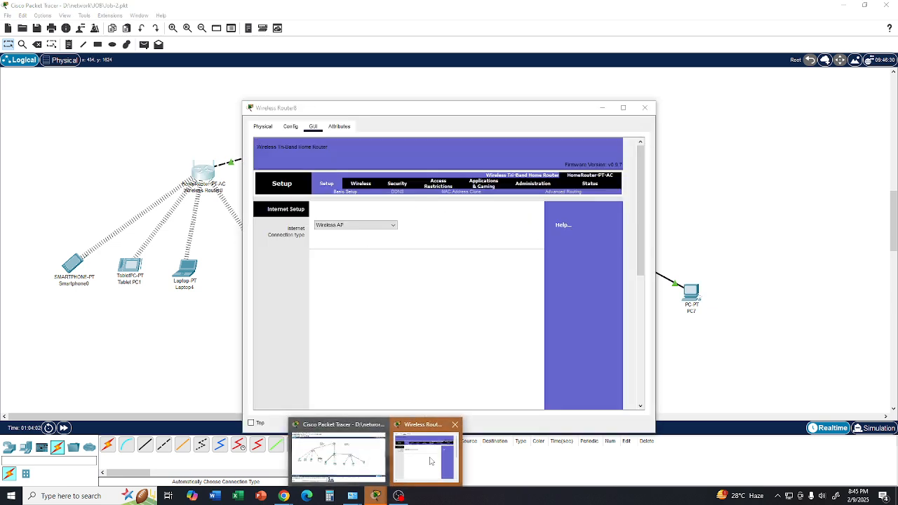
pyautogui.click(425, 430)
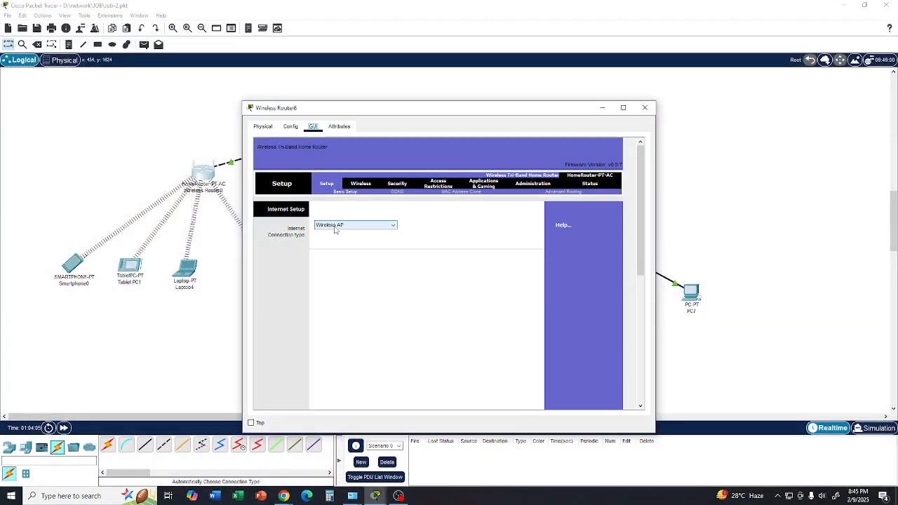
pyautogui.click(392, 226)
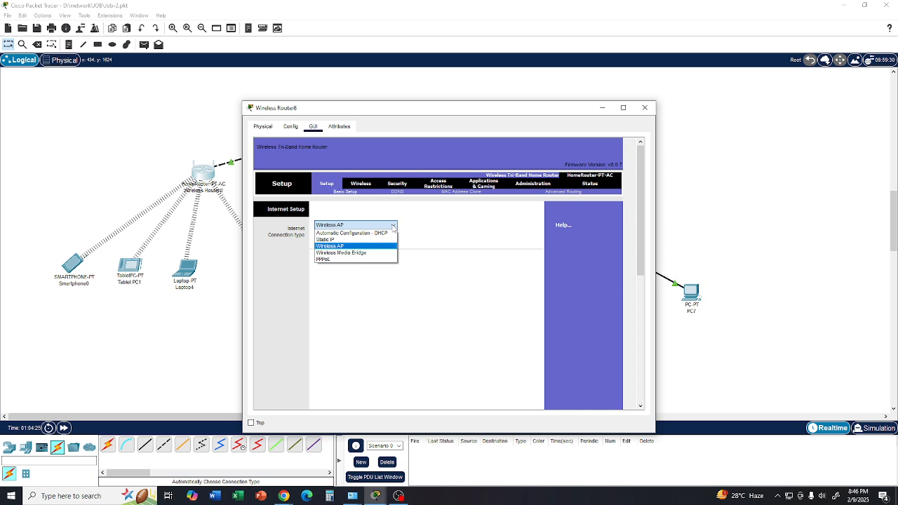
pyautogui.click(357, 116)
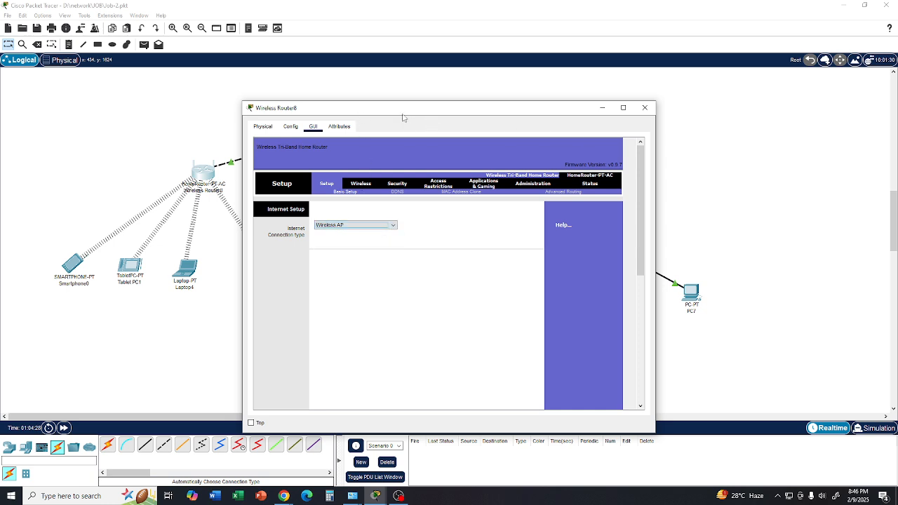
pyautogui.moveTo(404, 112); pyautogui.dragTo(607, 115)
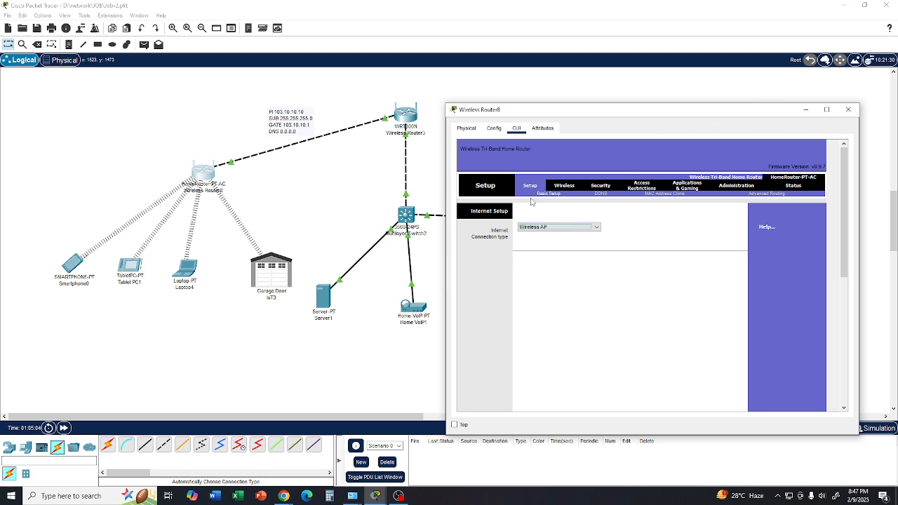
# - Examine the home router's basic wireless settings and the available 2.4 GHz wireless security modes
pyautogui.click(561, 189)
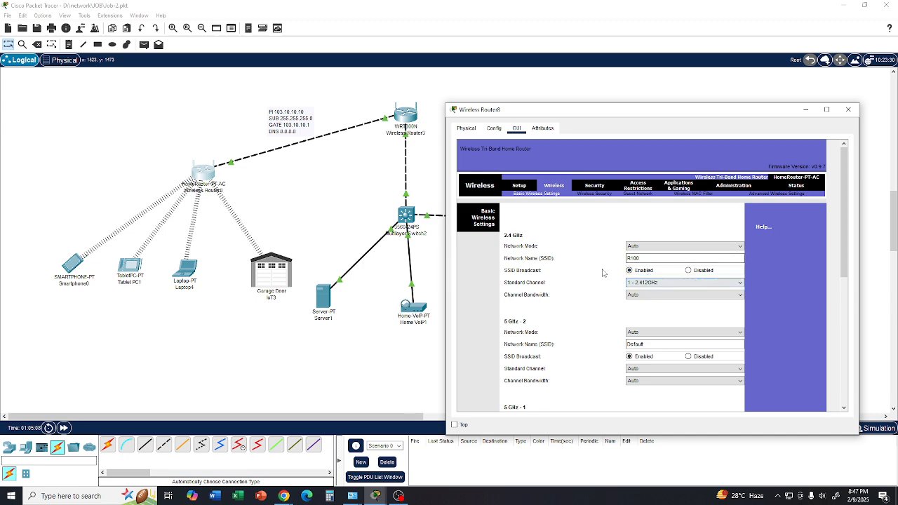
pyautogui.click(591, 195)
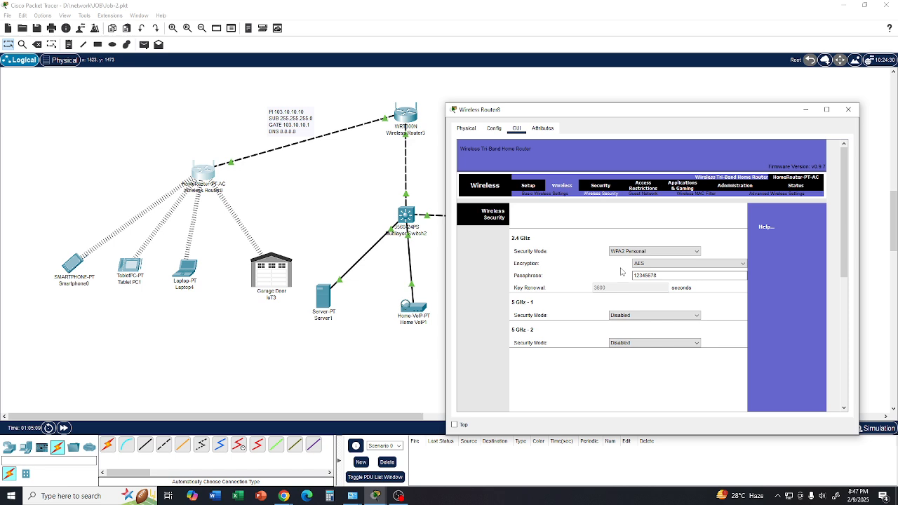
pyautogui.click(694, 252)
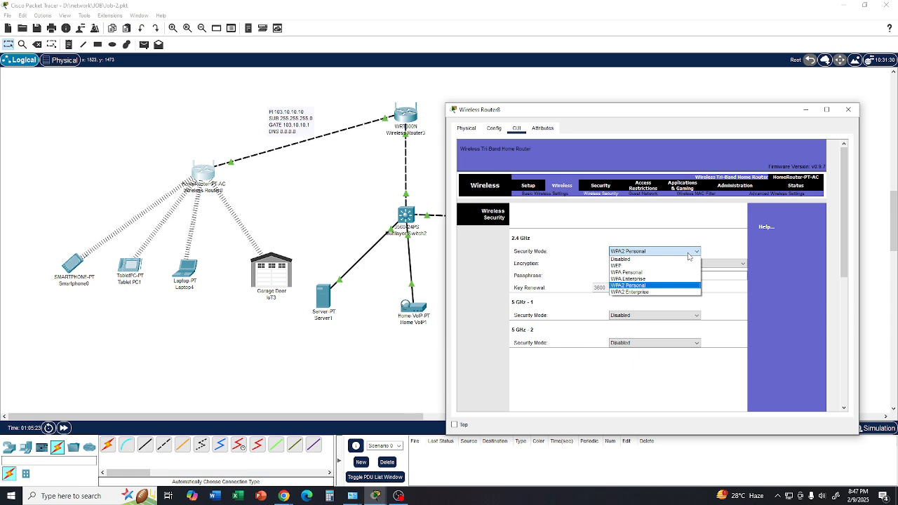
pyautogui.click(688, 254)
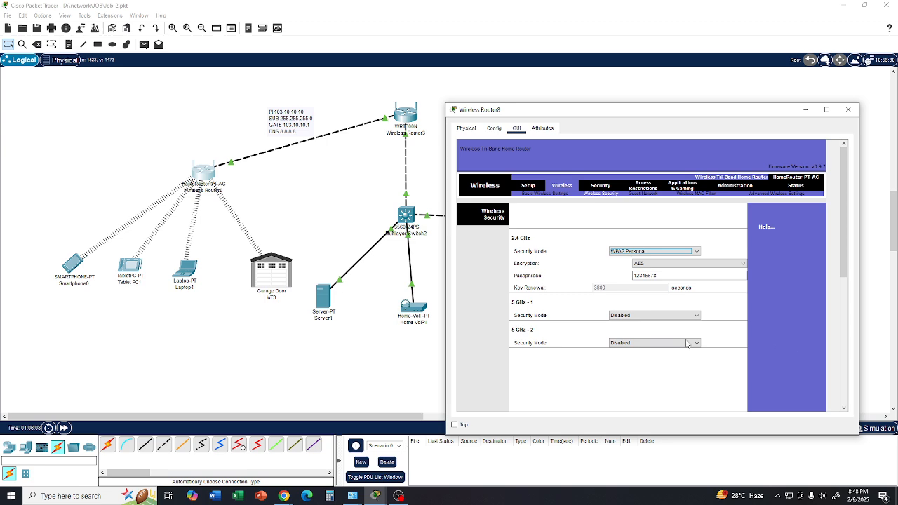
pyautogui.click(697, 251)
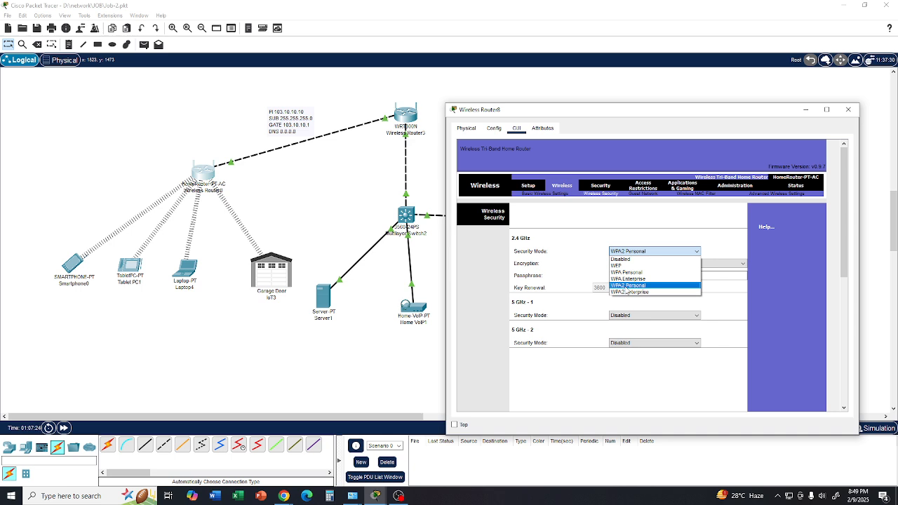
pyautogui.click(35, 452)
pyautogui.click(11, 450)
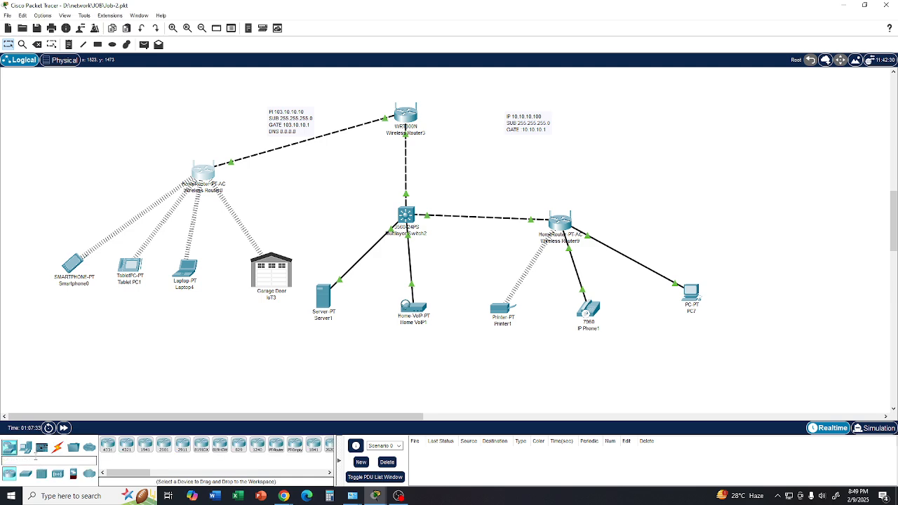
pyautogui.click(25, 448)
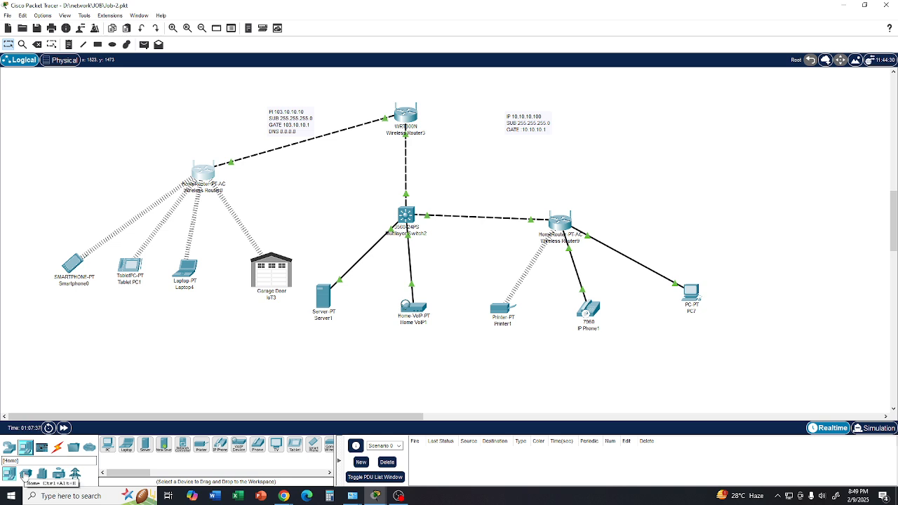
pyautogui.click(25, 475)
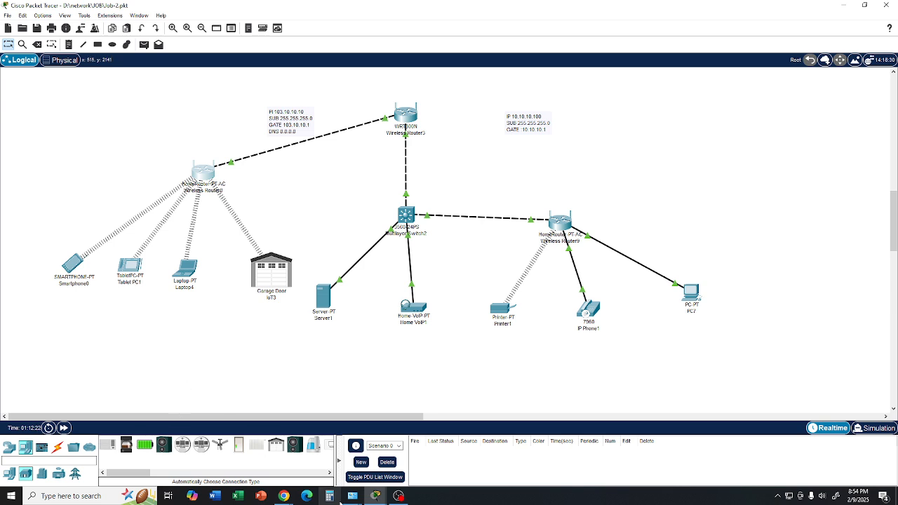
# - Switch to the Google Meet call in Chrome and stop presenting the screen
pyautogui.moveTo(290, 497)
pyautogui.click(253, 459)
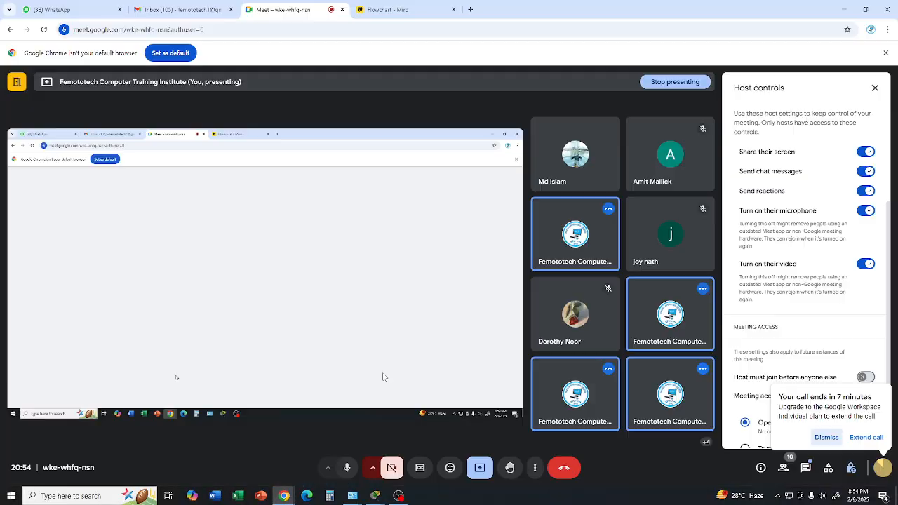
pyautogui.click(481, 468)
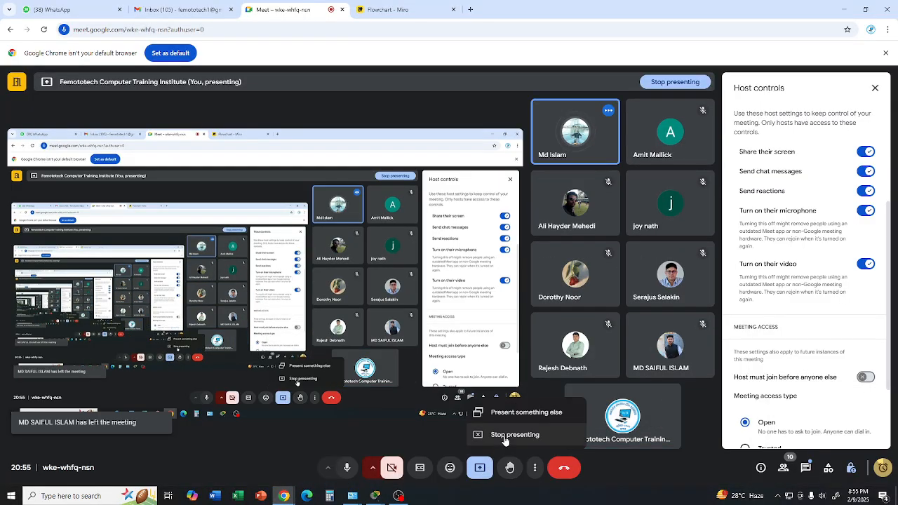
pyautogui.click(500, 435)
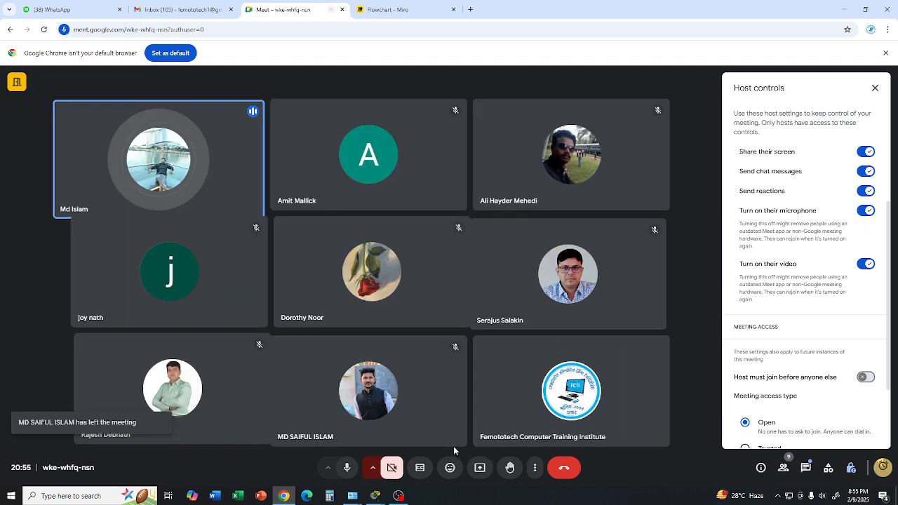